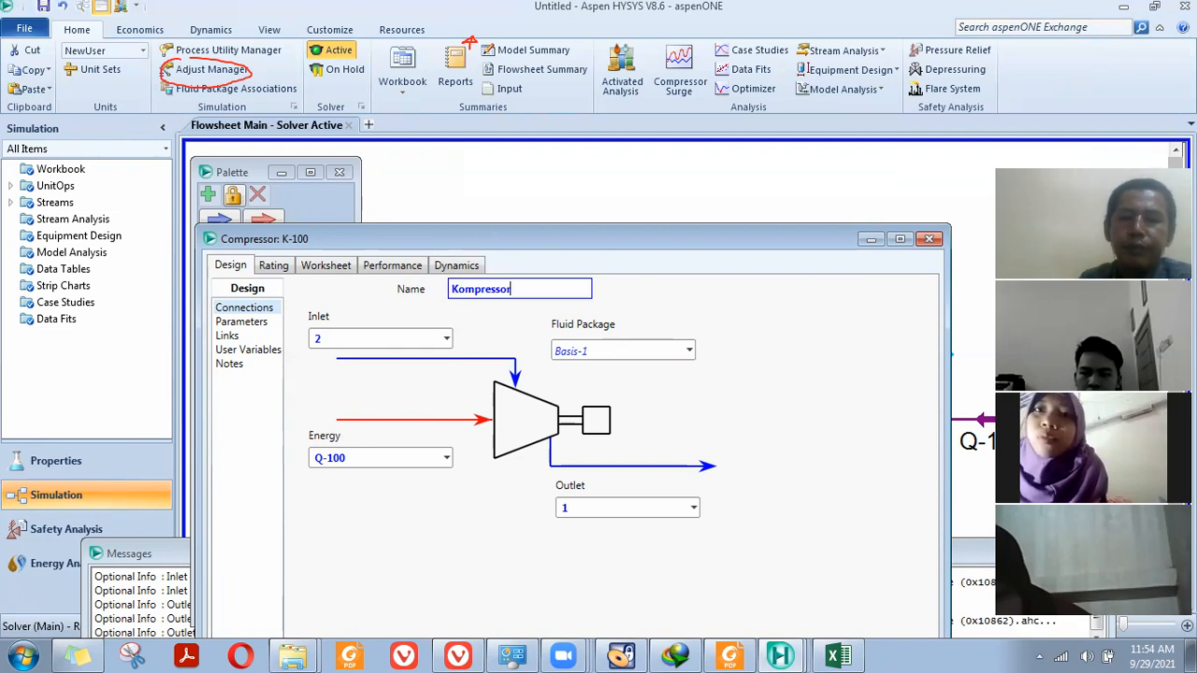
Rename compressor K-100 as Kompressor and close its property window
click(935, 240)
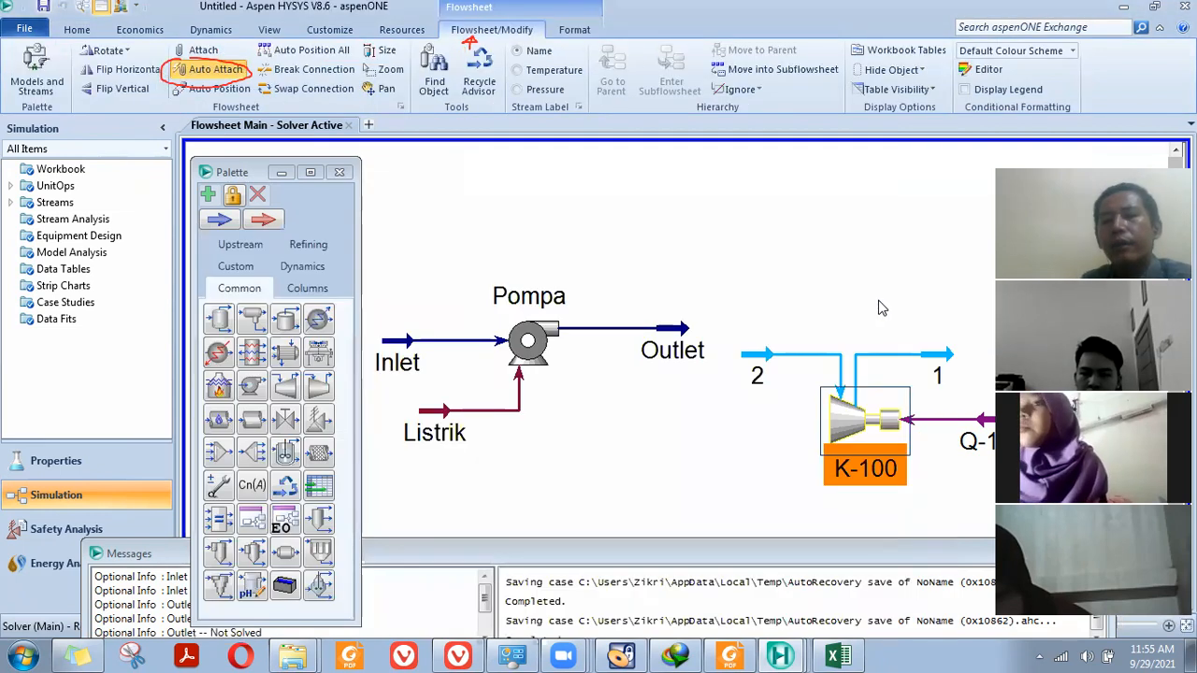
double_click(846, 416)
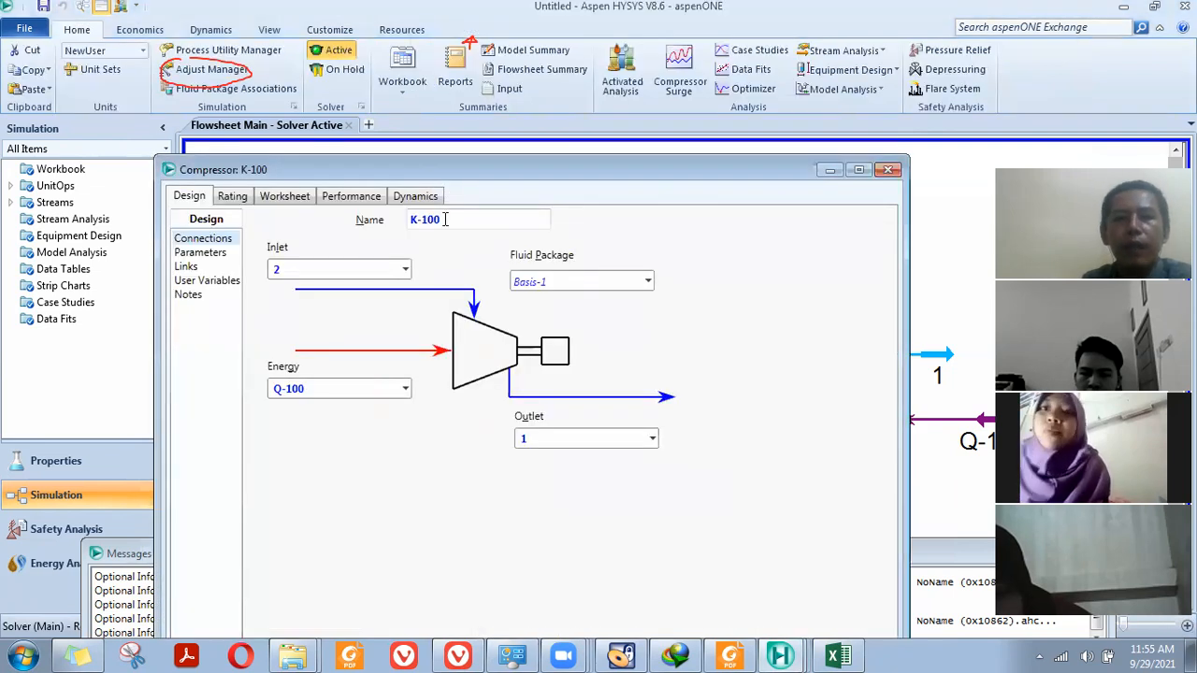
click(445, 219)
text(Kompressor)
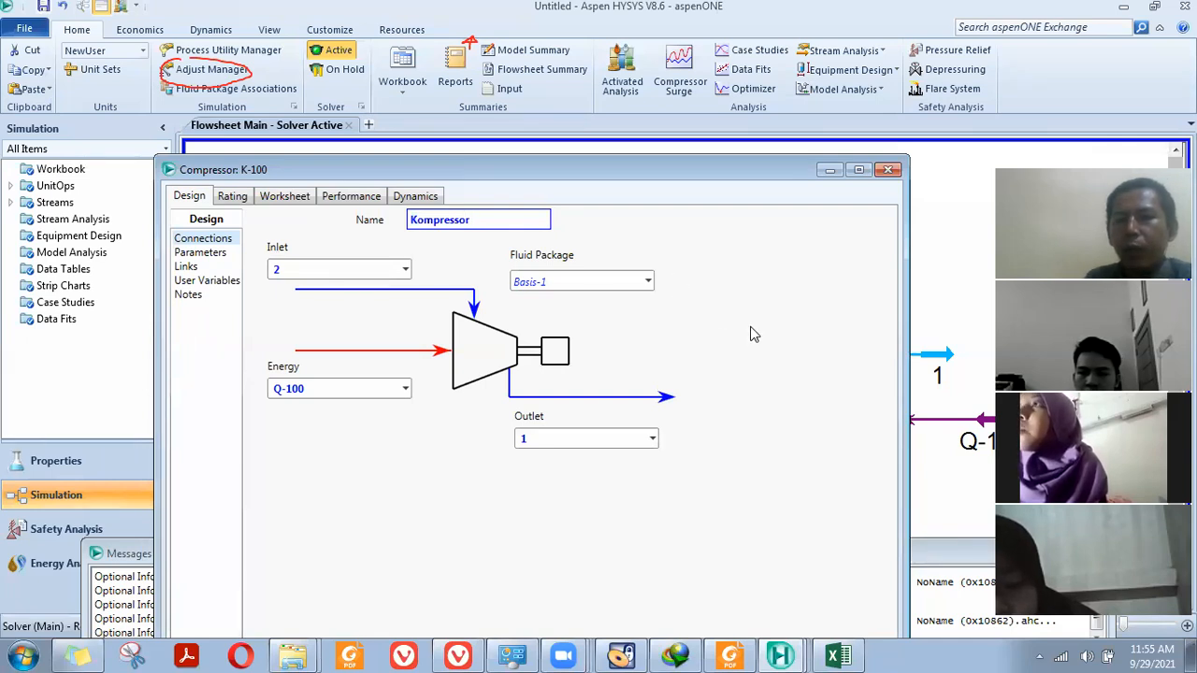
key(Return)
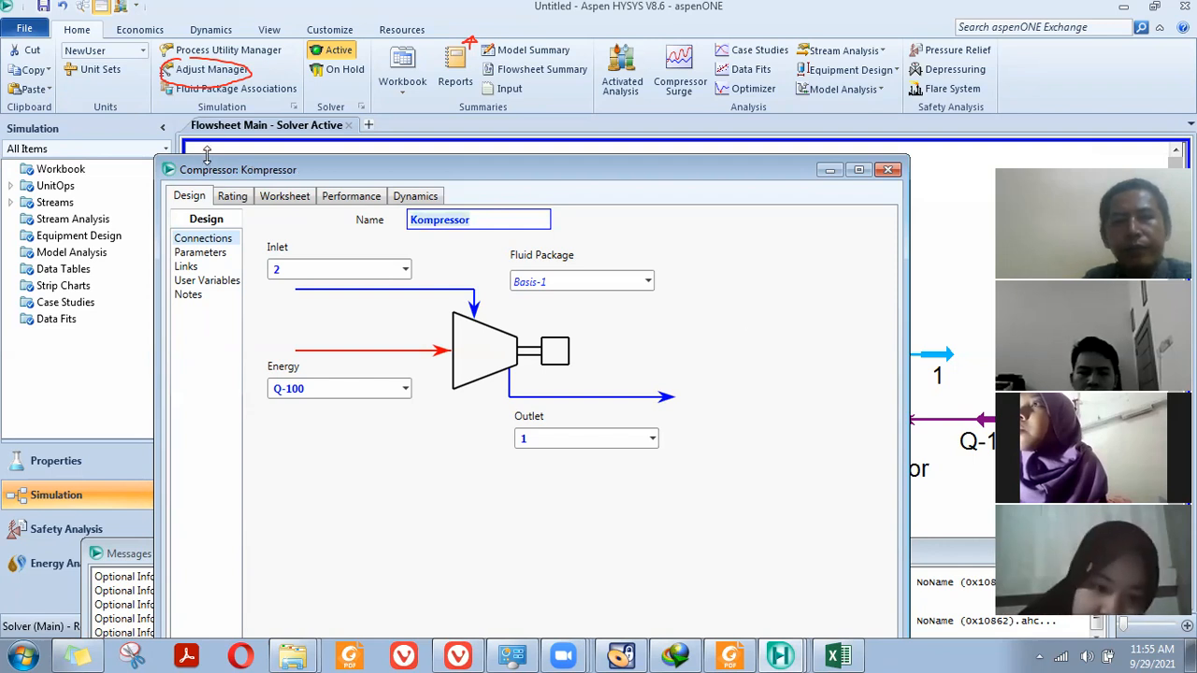
drag(245, 175, 94, 170)
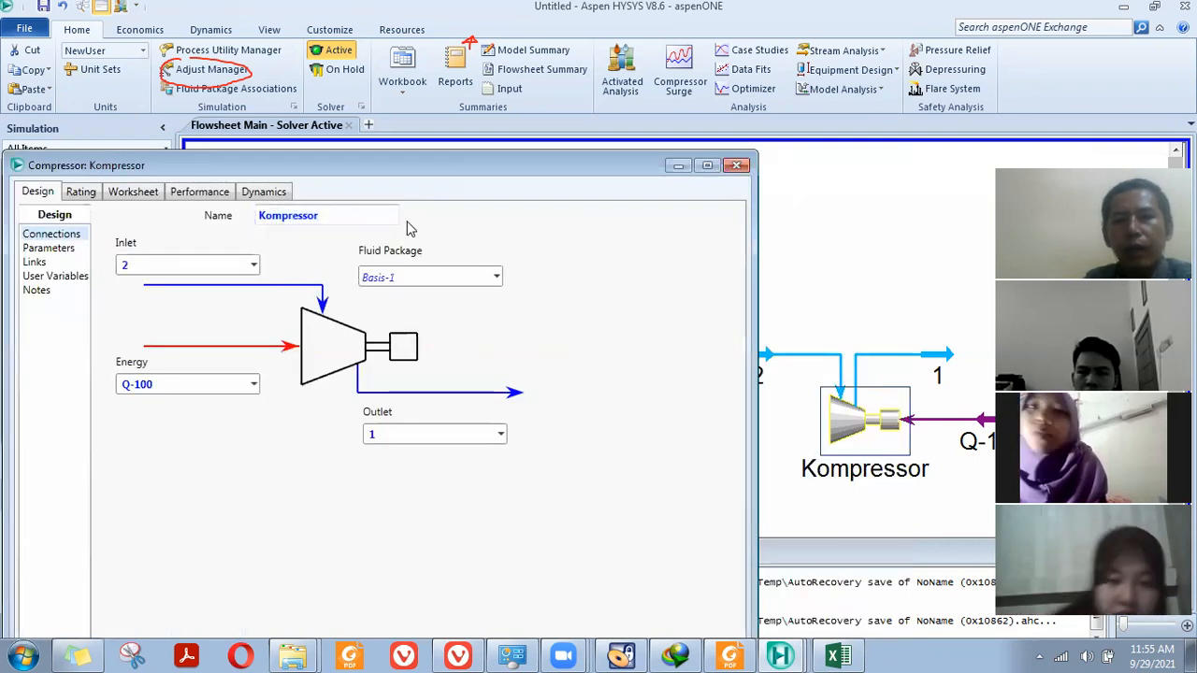
drag(381, 168, 226, 204)
click(587, 201)
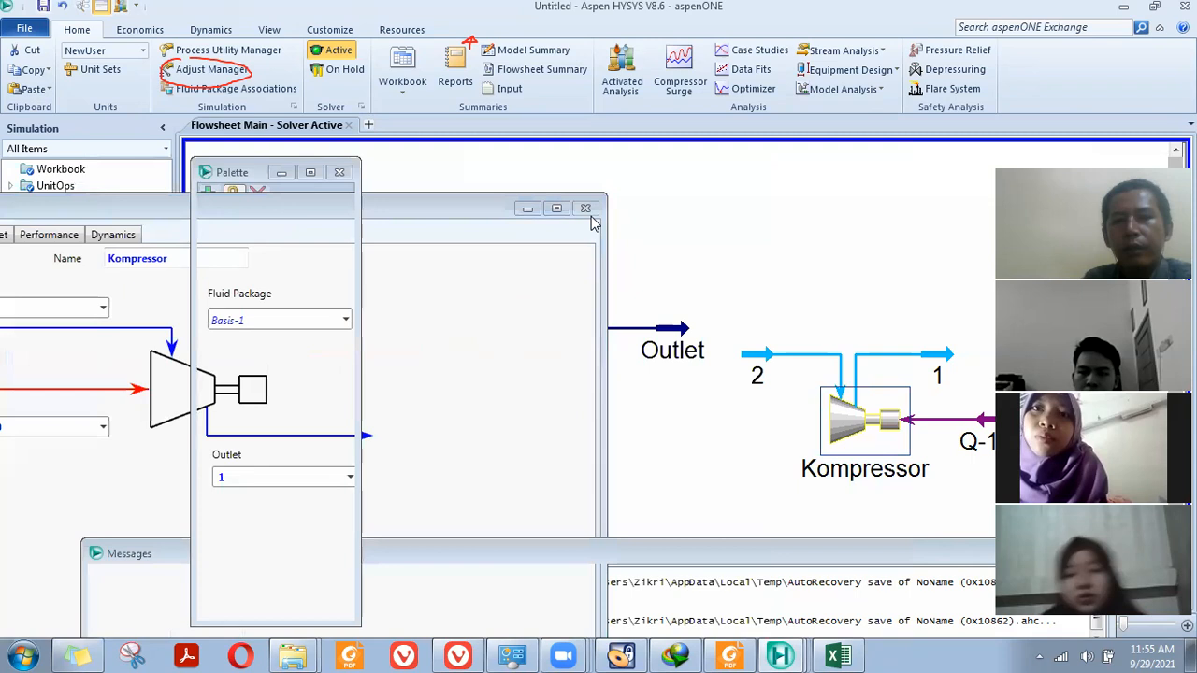
click(734, 419)
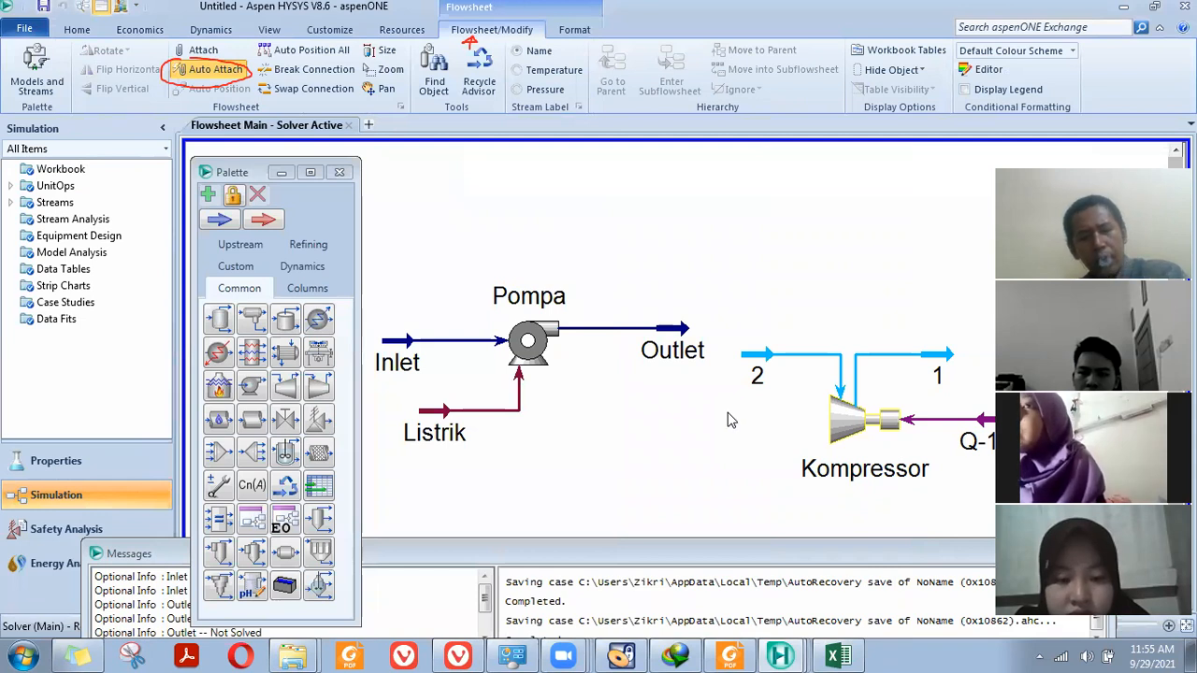
Review the worksheet conditions of the compressor, and those of its inlet stream 2
mouse_move(905, 473)
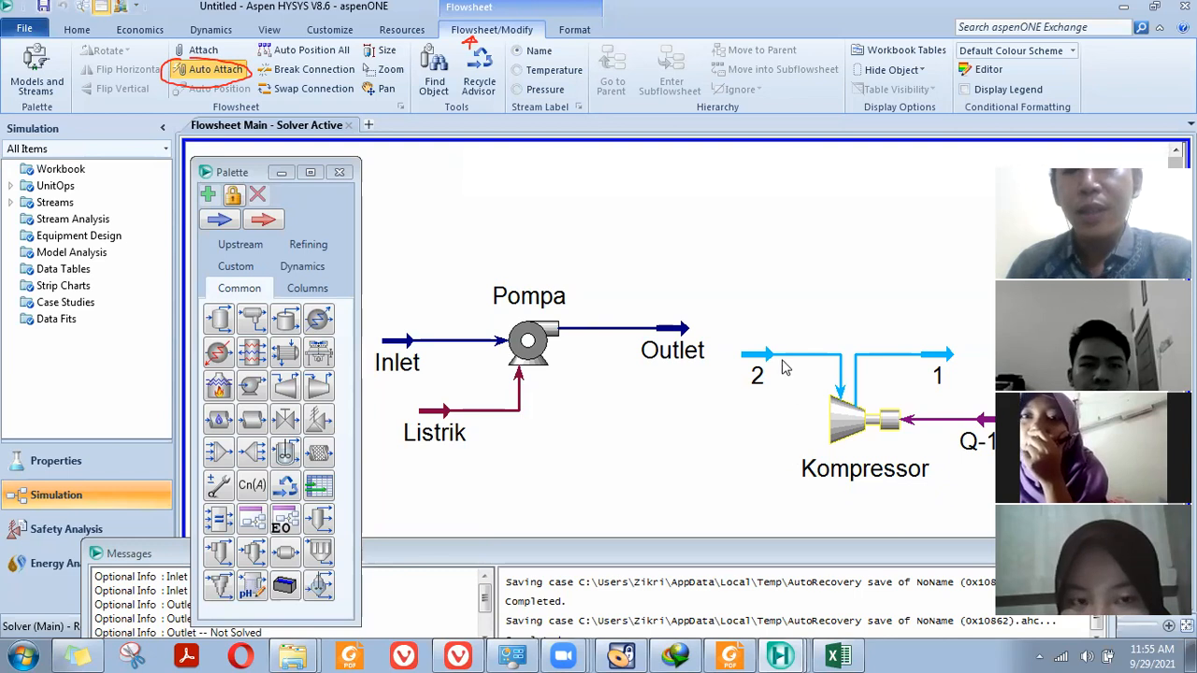
mouse_move(774, 361)
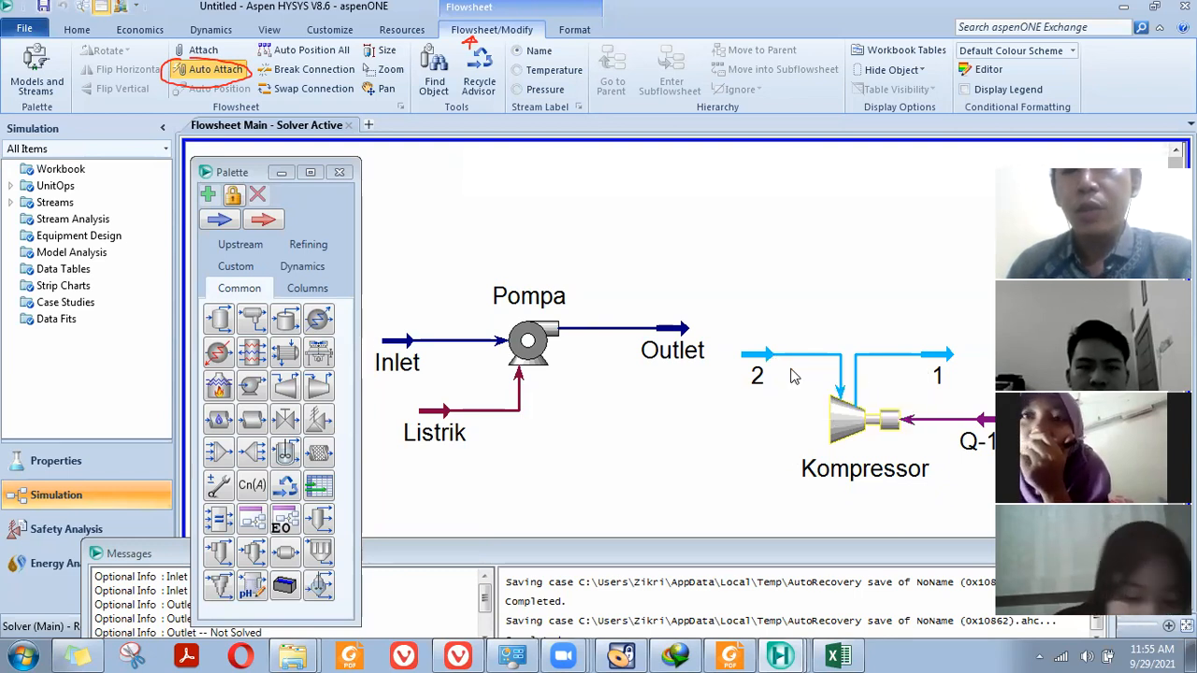
mouse_move(897, 445)
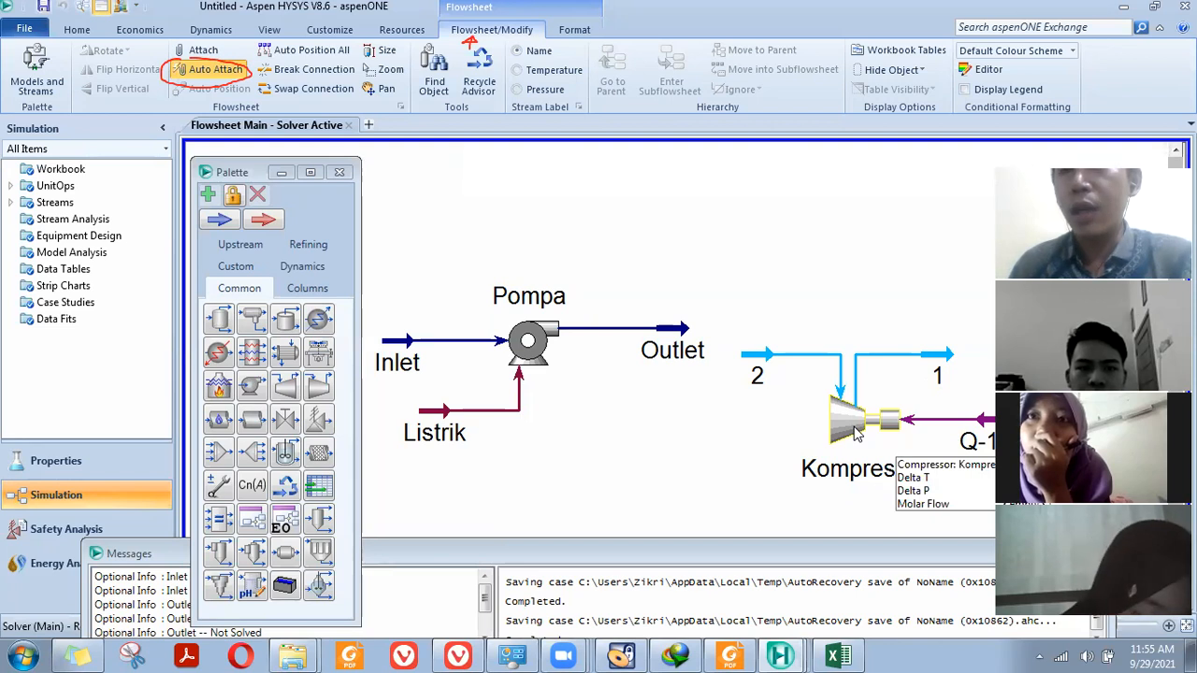
double_click(856, 433)
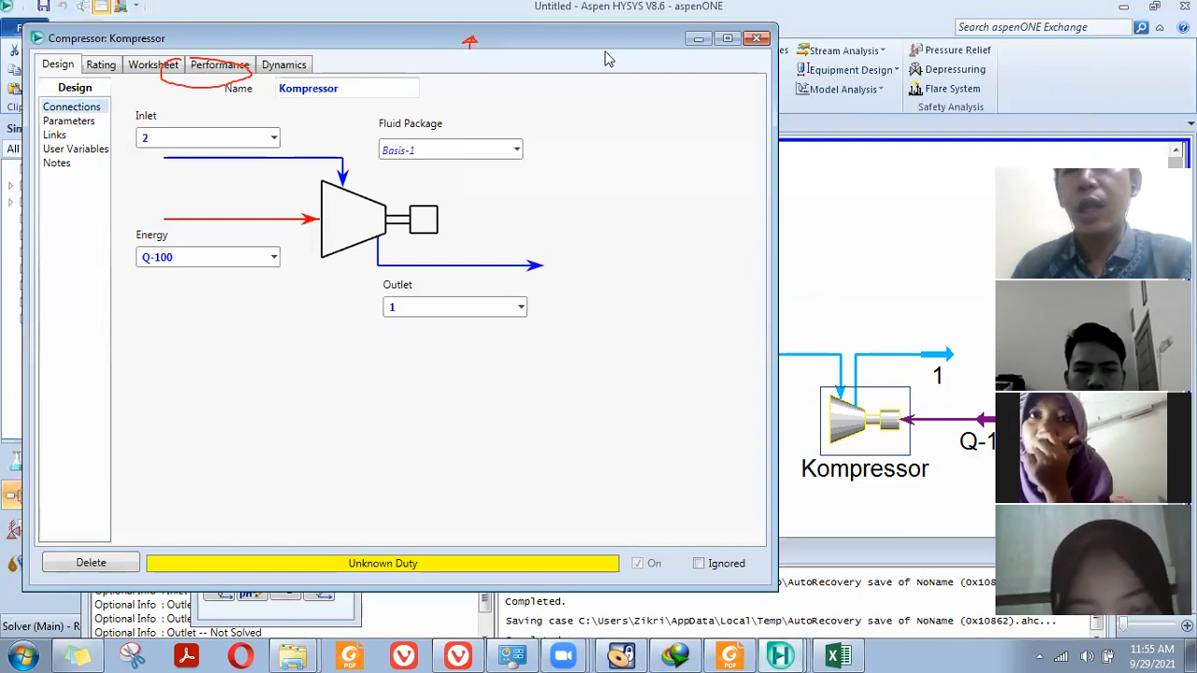
drag(621, 39, 773, 102)
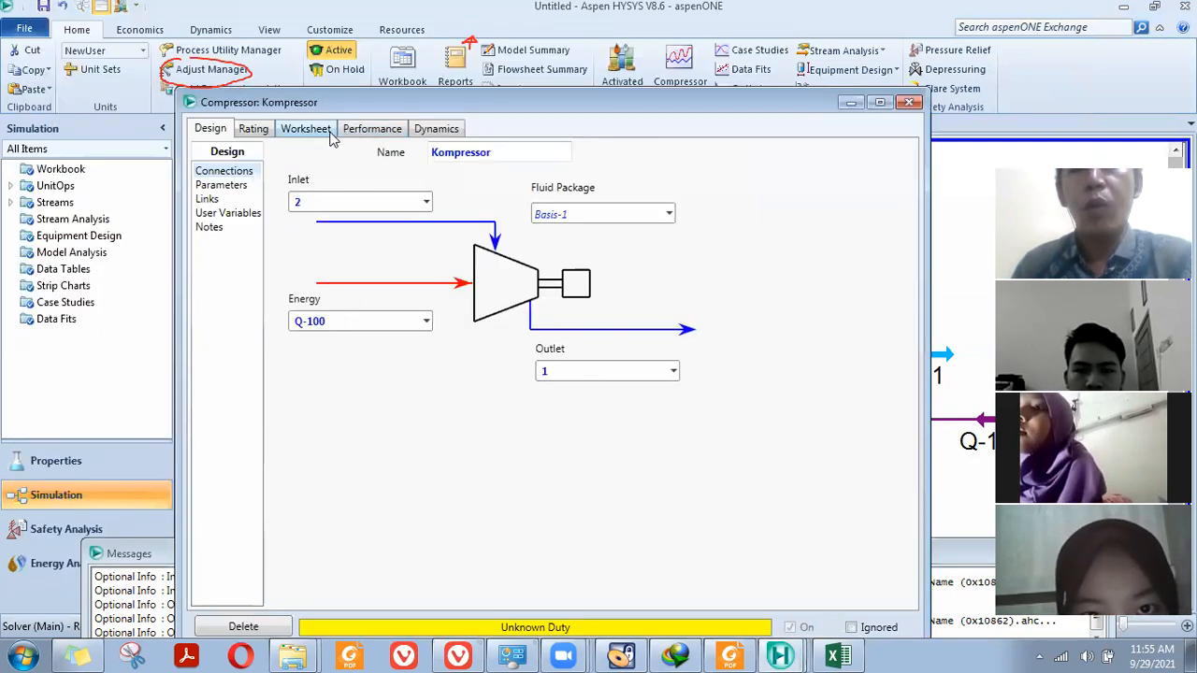
click(328, 134)
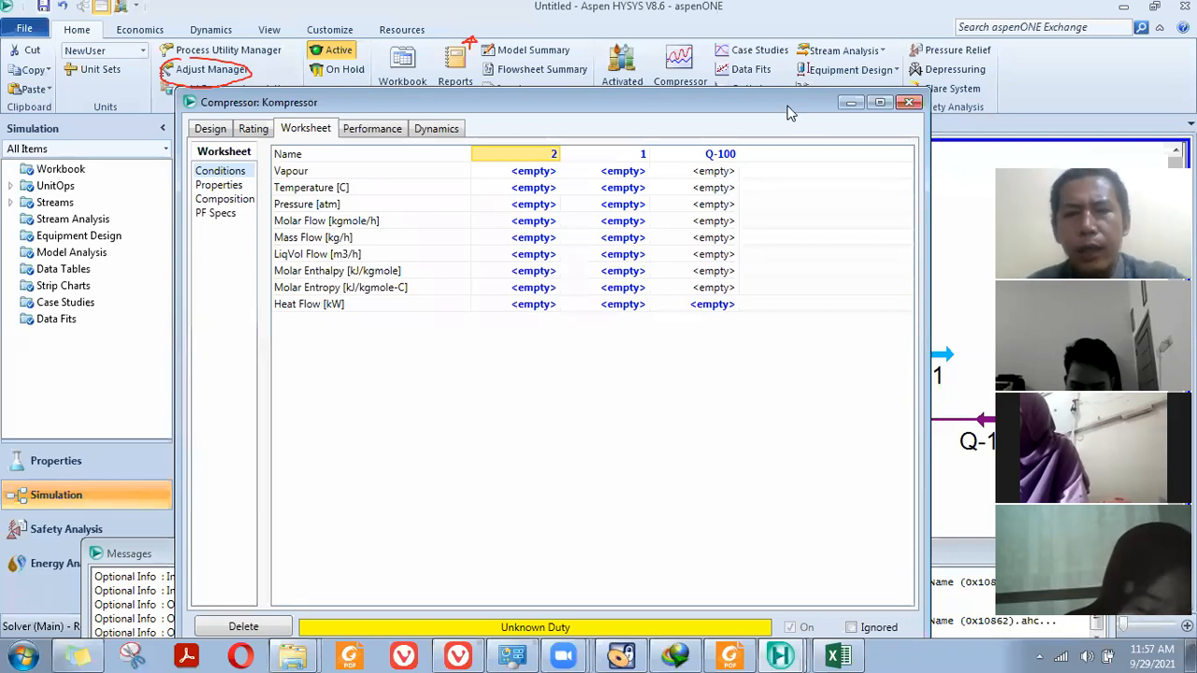
drag(783, 107, 798, 267)
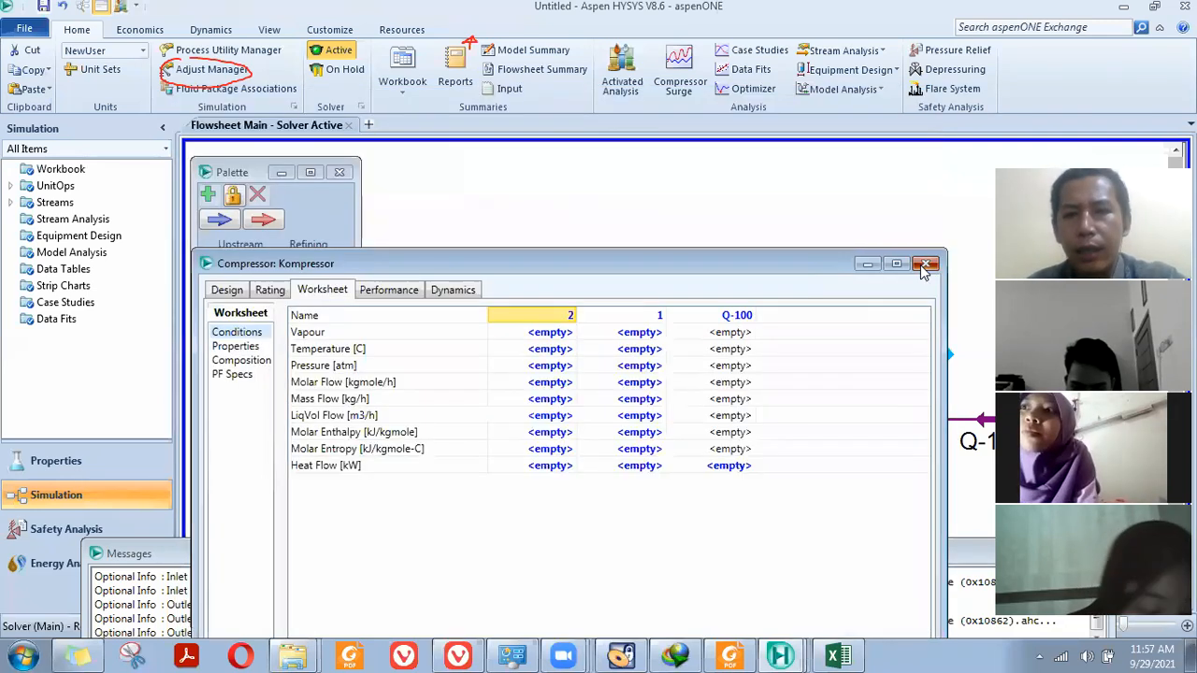
click(924, 266)
double_click(757, 369)
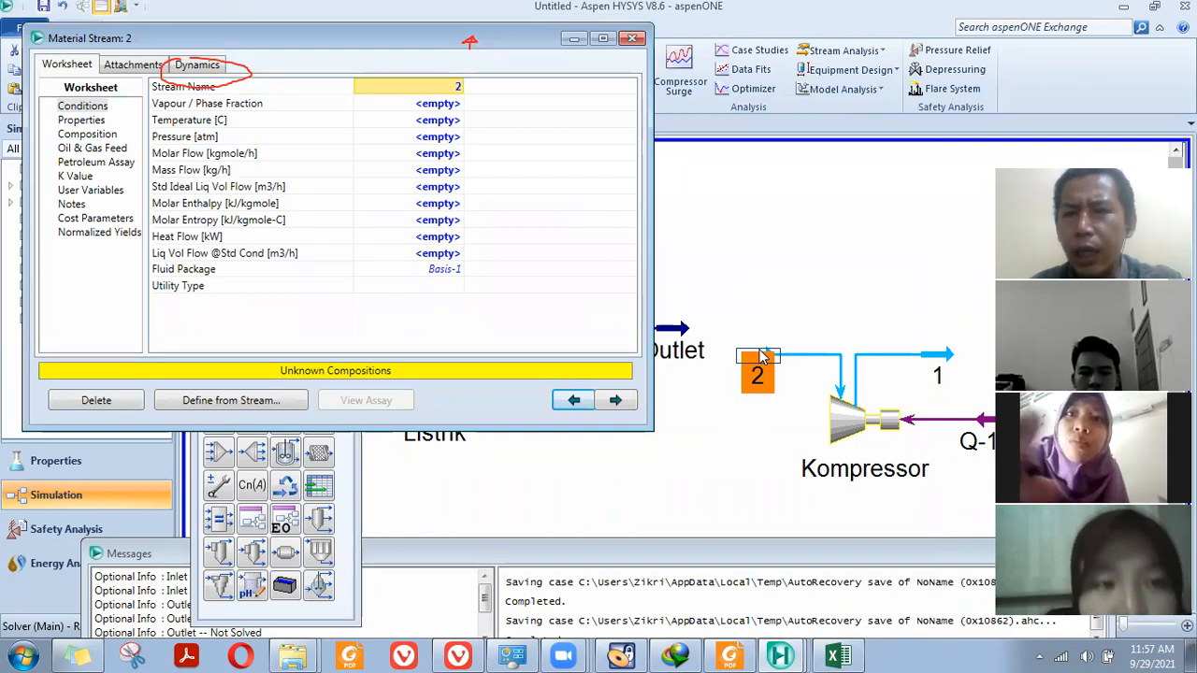
click(632, 38)
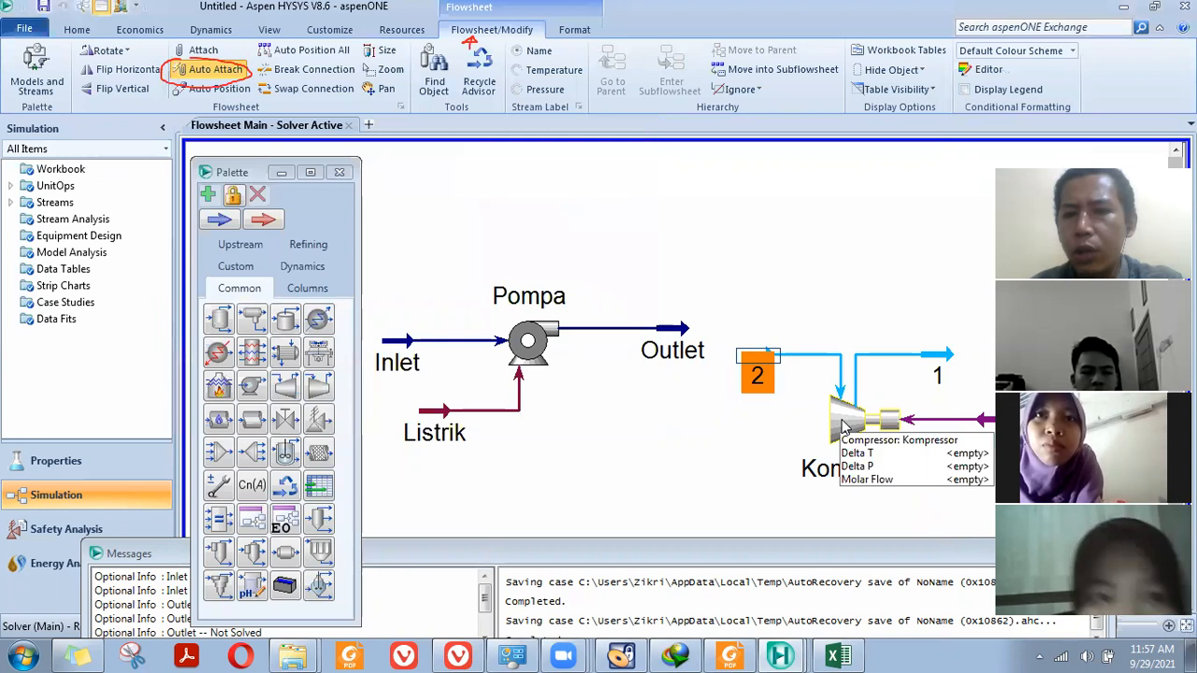
Show the compressor's worksheet composition and select the Methane cell of stream 2
double_click(846, 422)
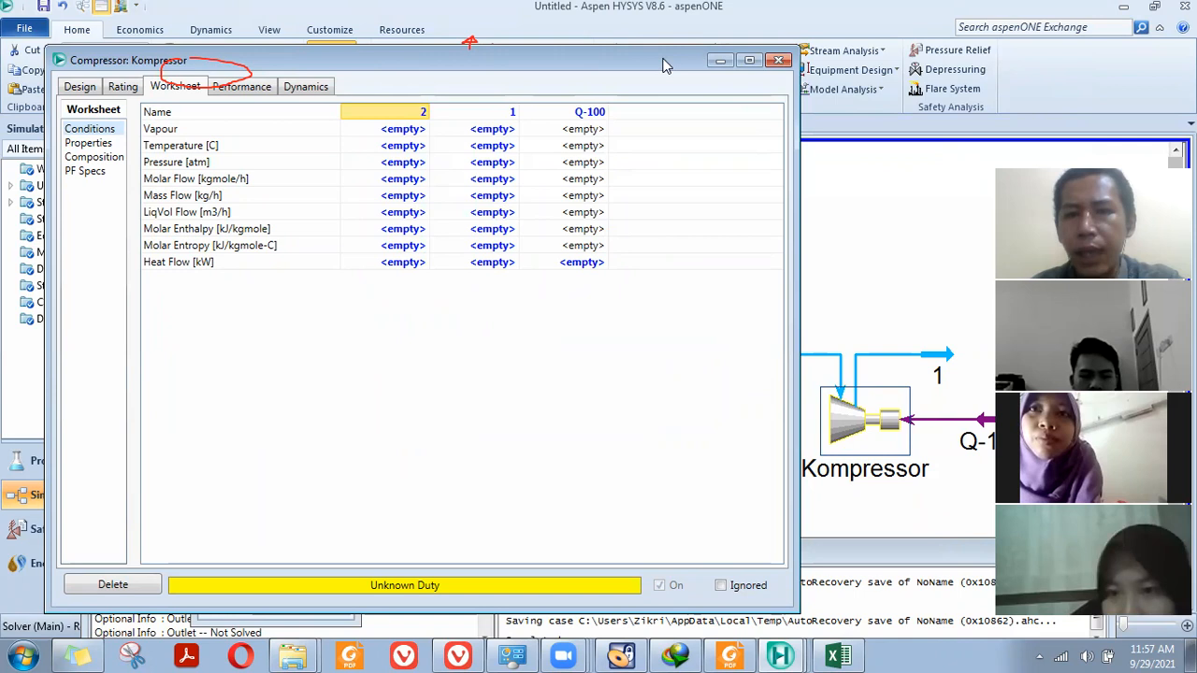
drag(664, 65, 729, 109)
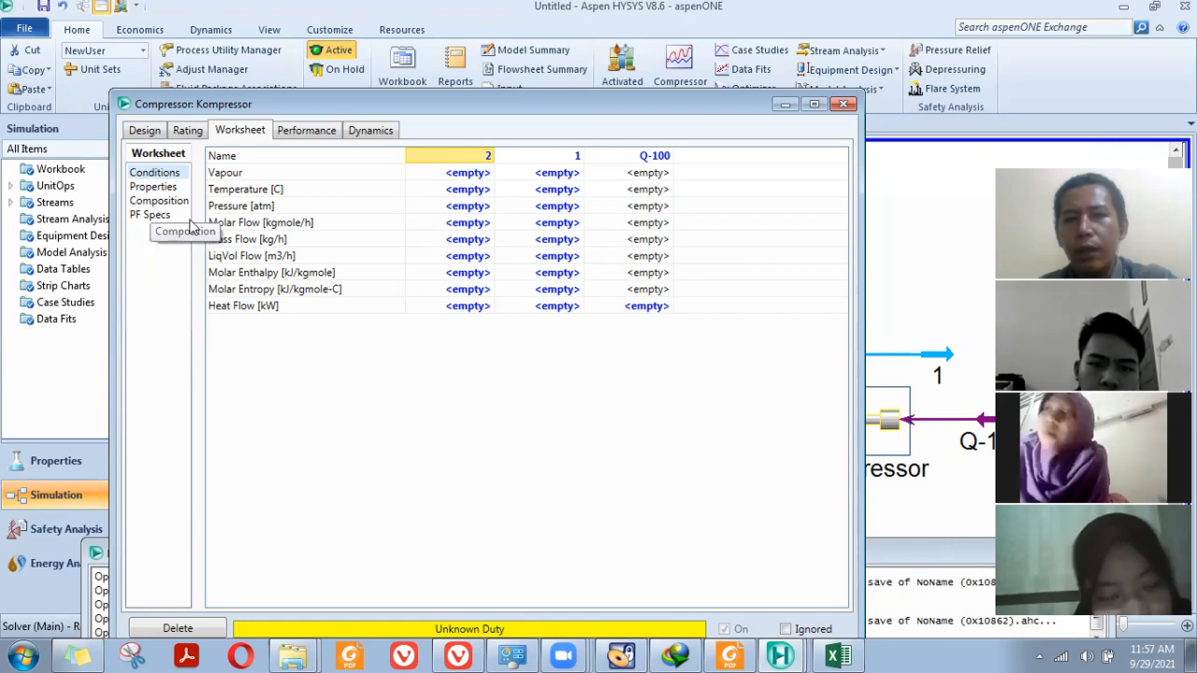
click(191, 227)
drag(471, 120, 407, 89)
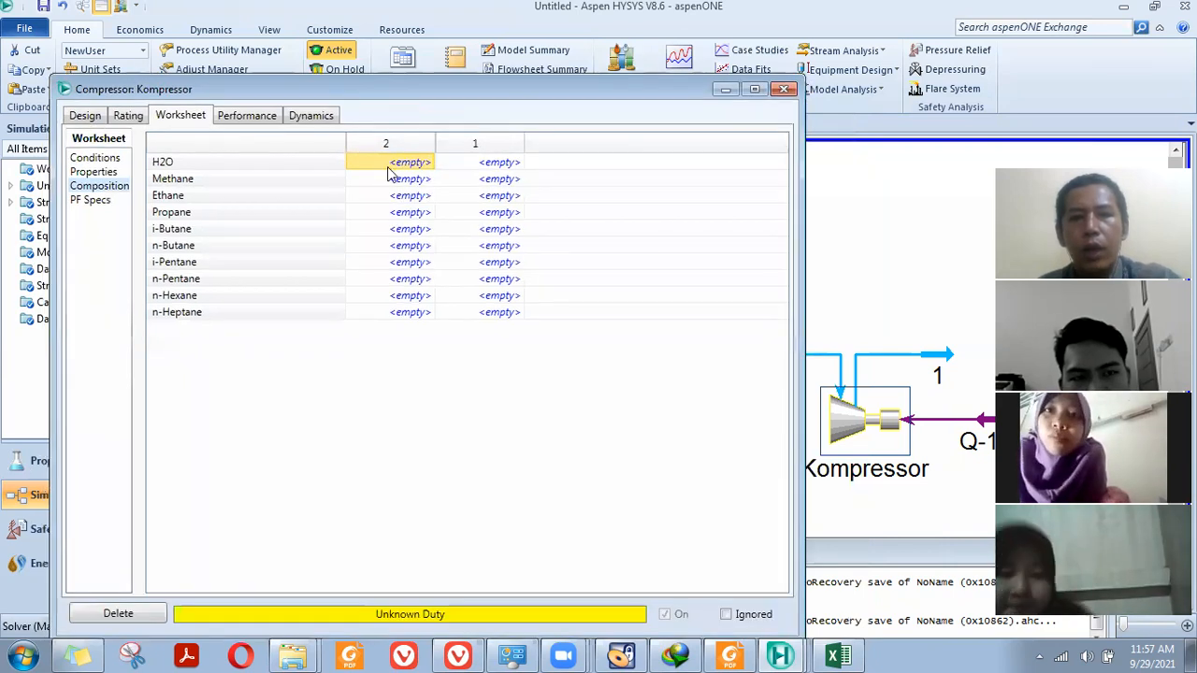
click(395, 177)
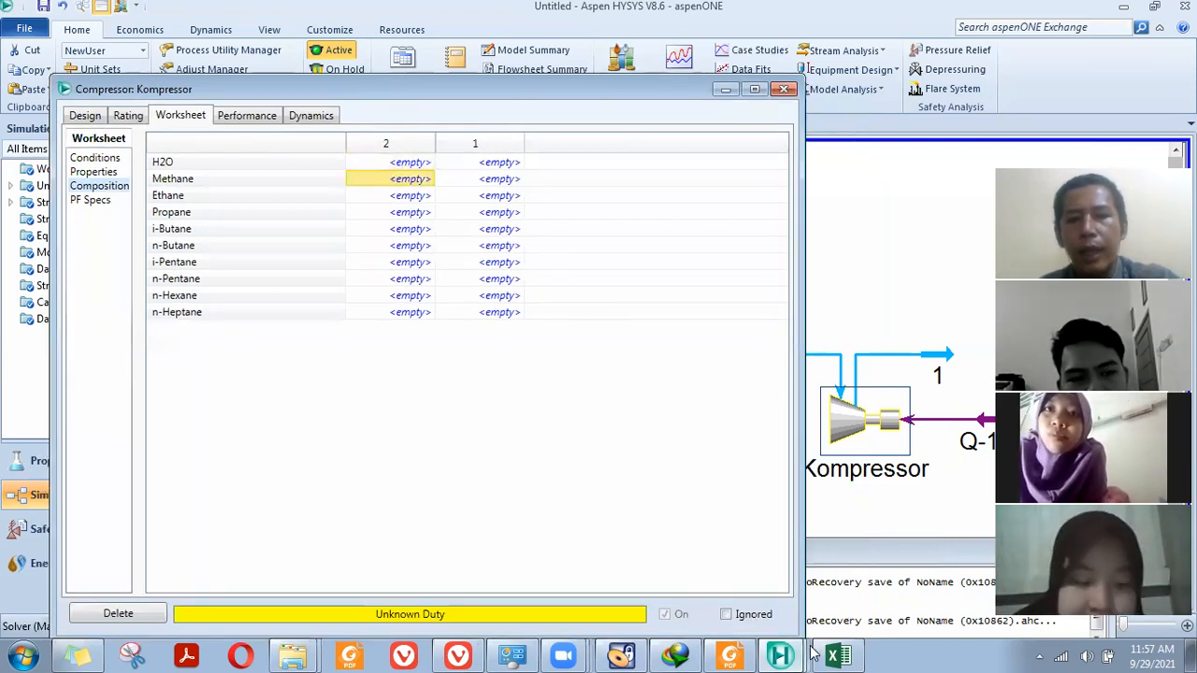
Switch to HYSYS_for_UTM_Degree++_Program.pdf in Foxit Reader and find the compressor feed stream's conditions and component mole fractions in section 4.6
mouse_move(727, 655)
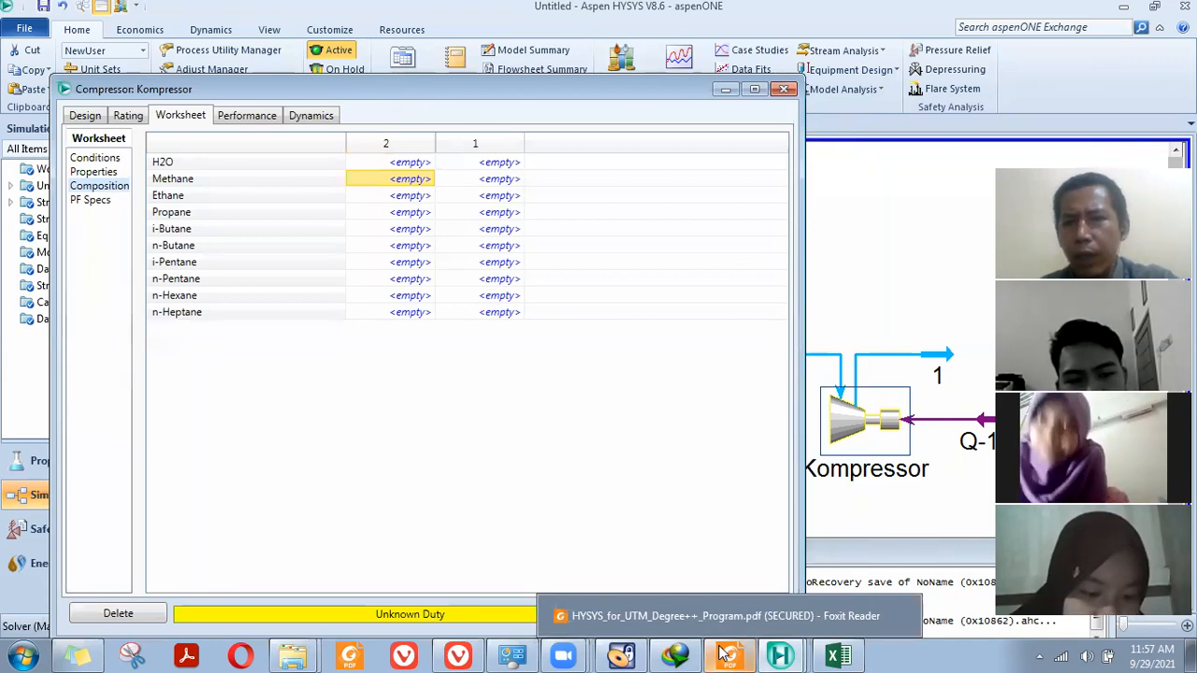
click(727, 655)
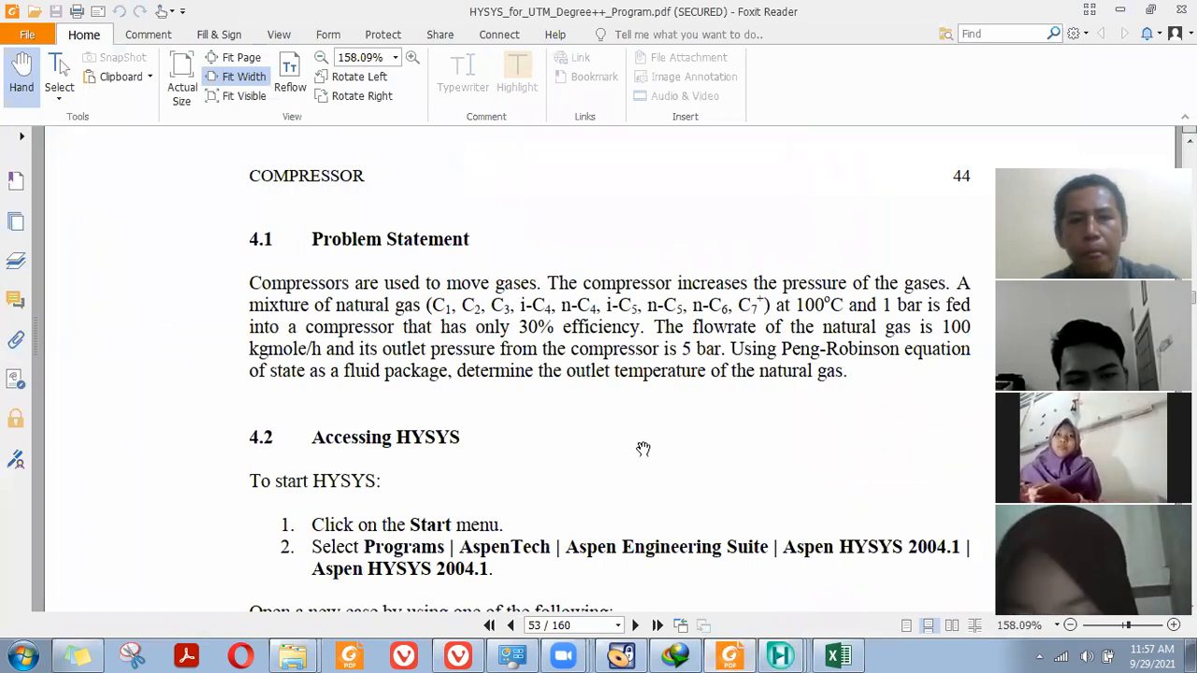
scroll(696, 453, down, 3)
scroll(697, 454, down, 14)
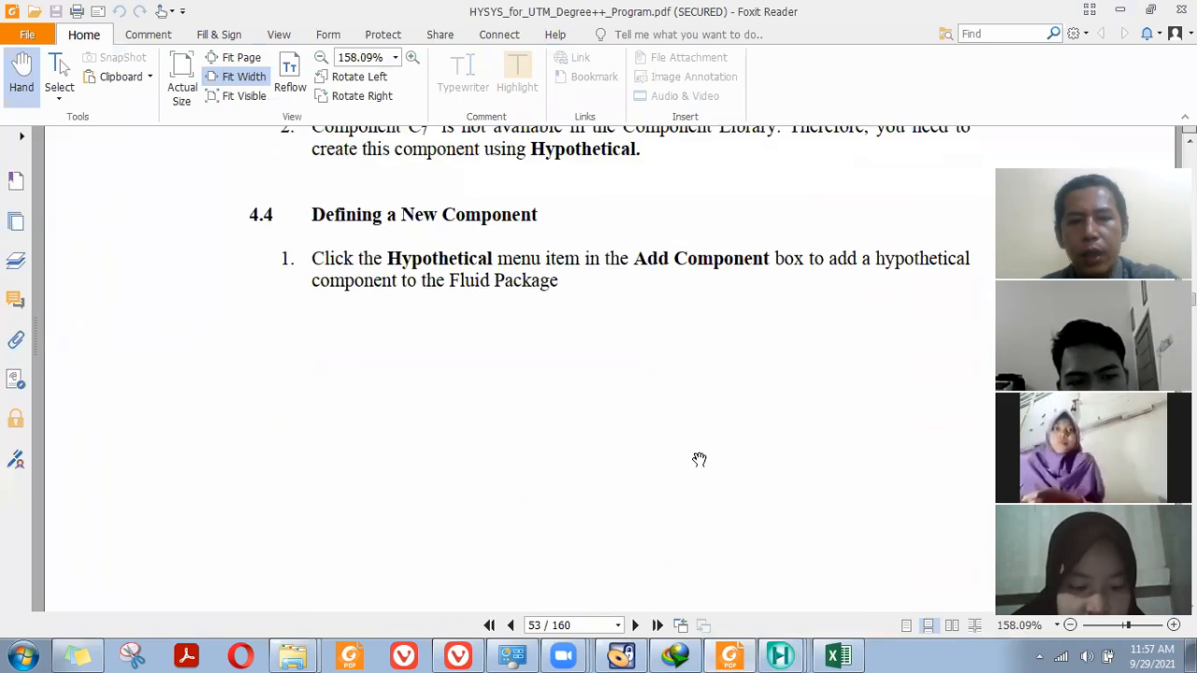
scroll(700, 459, down, 15)
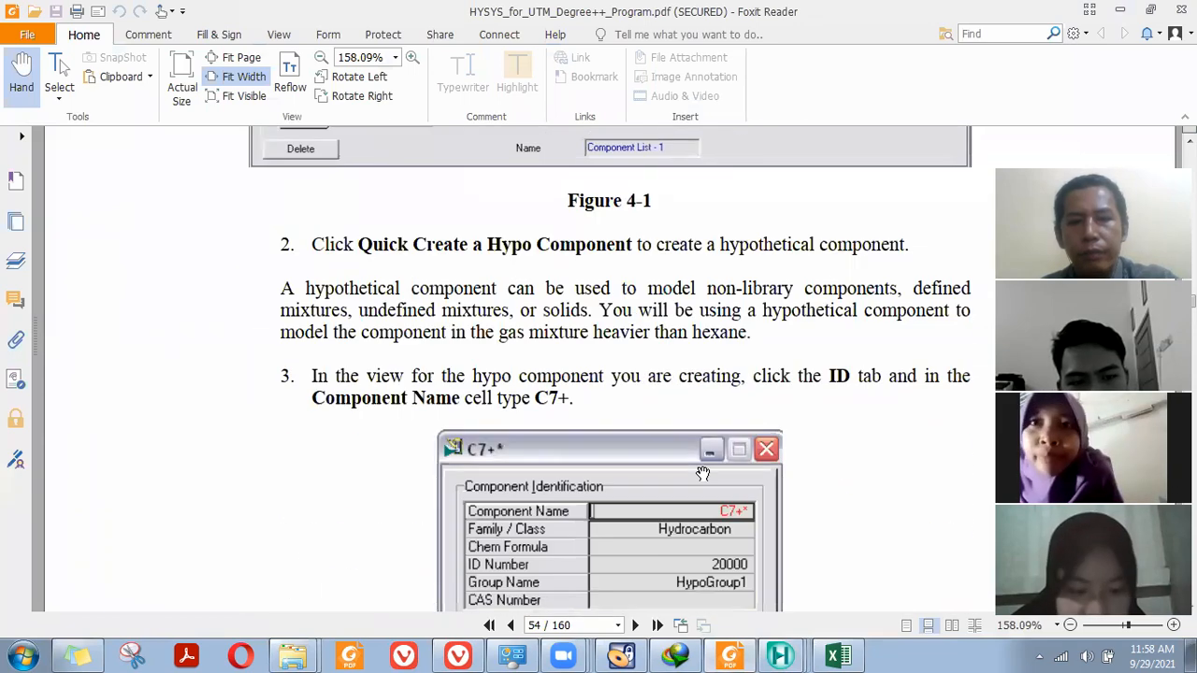
scroll(702, 474, down, 7)
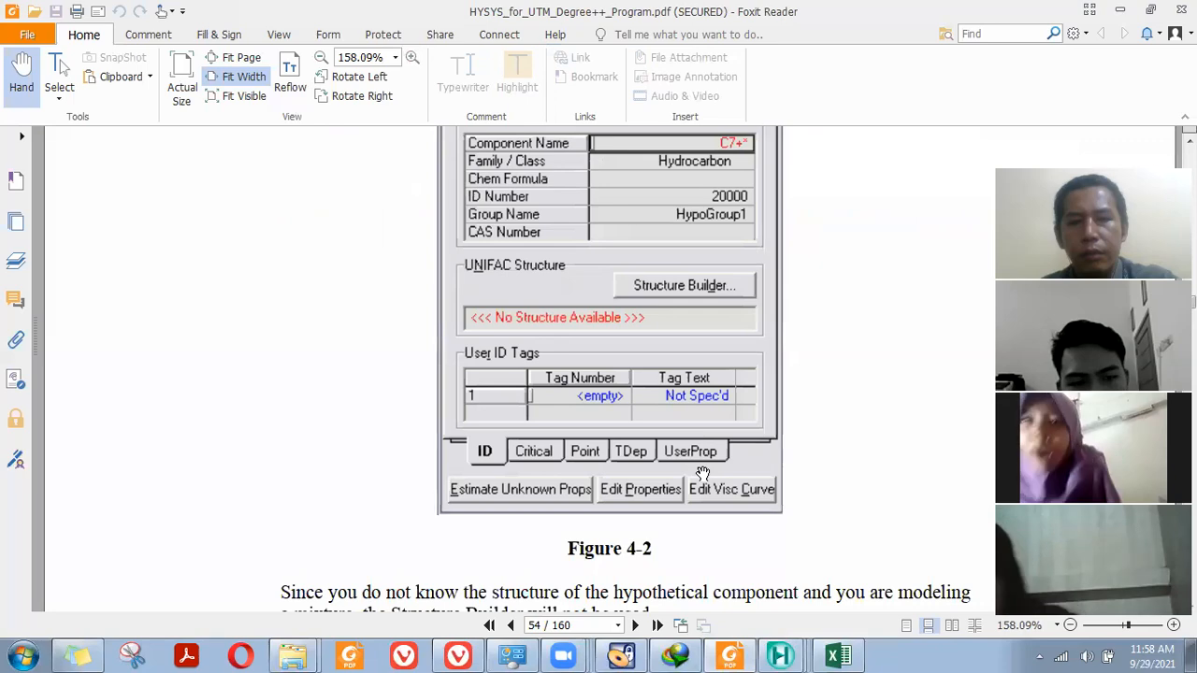
scroll(702, 474, up, 5)
scroll(702, 474, up, 1)
scroll(706, 475, down, 15)
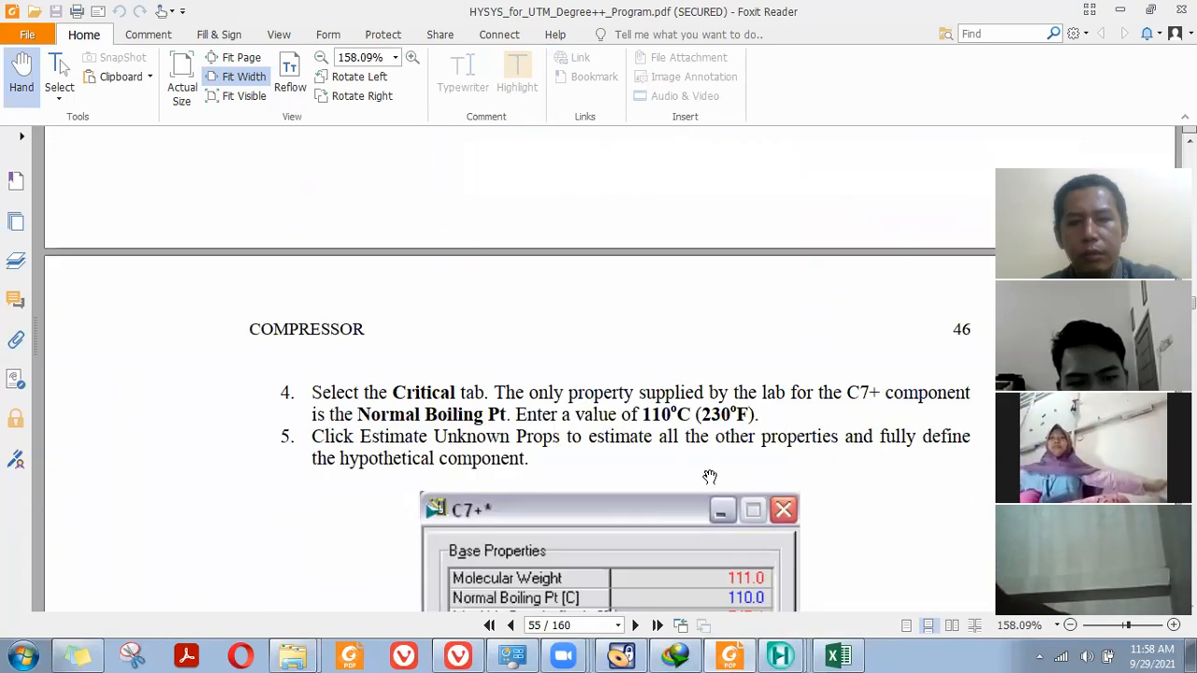
scroll(819, 494, down, 15)
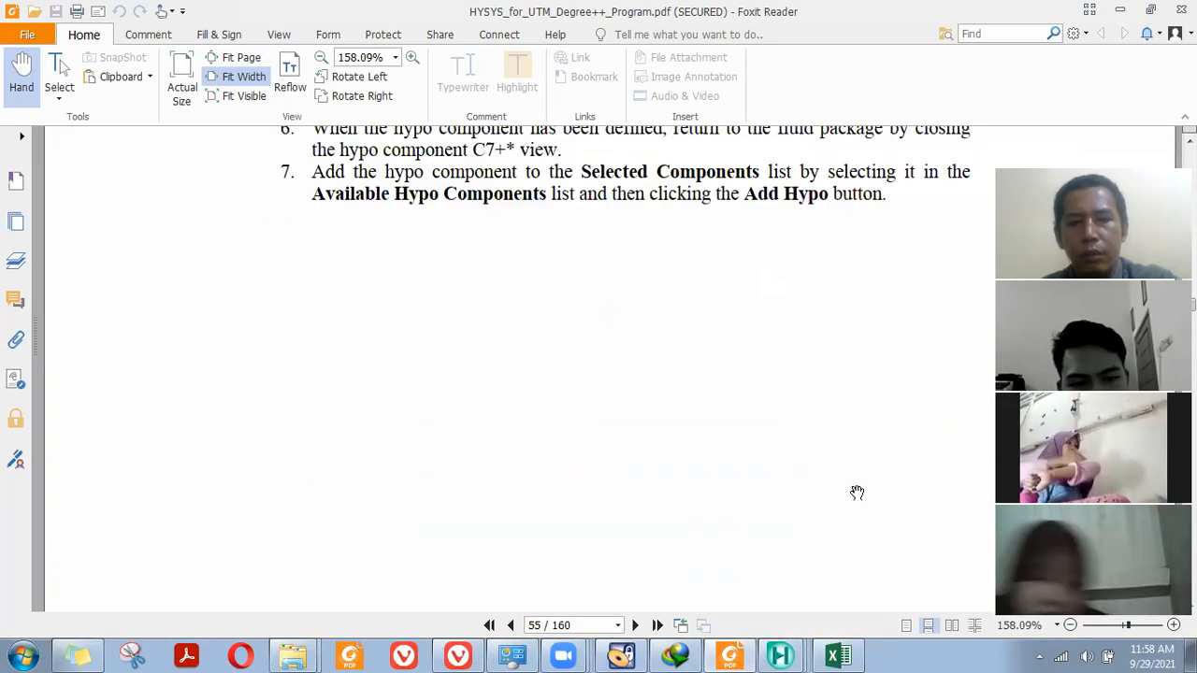
scroll(851, 495, down, 7)
scroll(852, 486, down, 11)
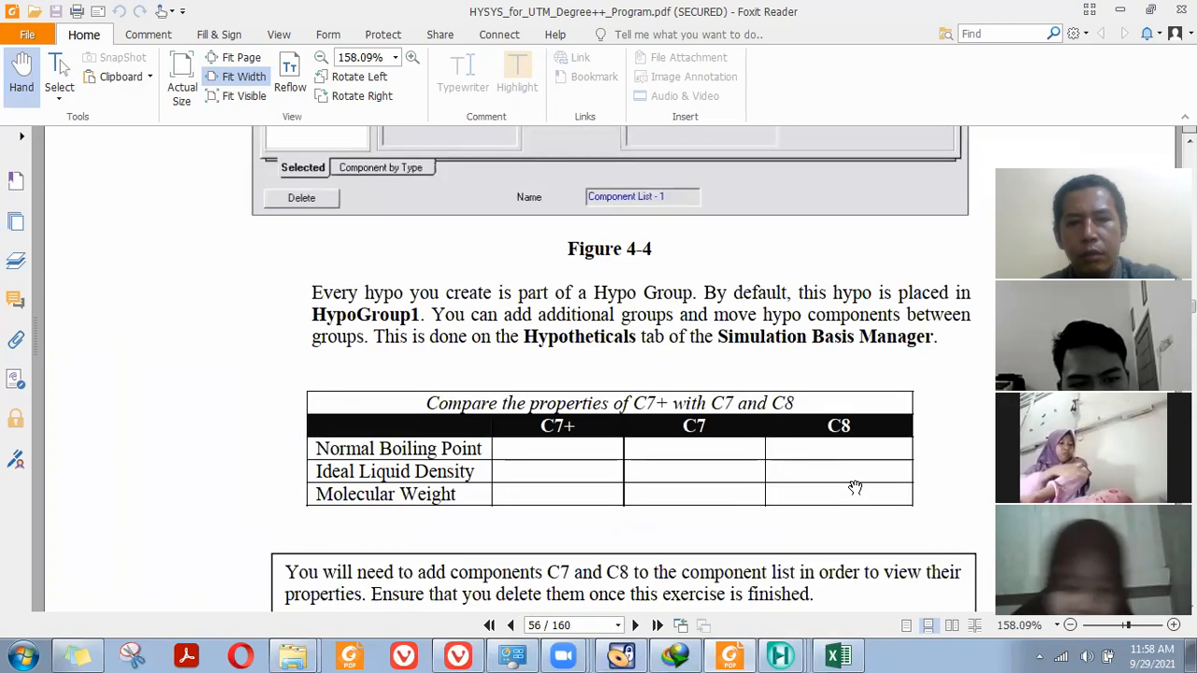
scroll(854, 487, down, 15)
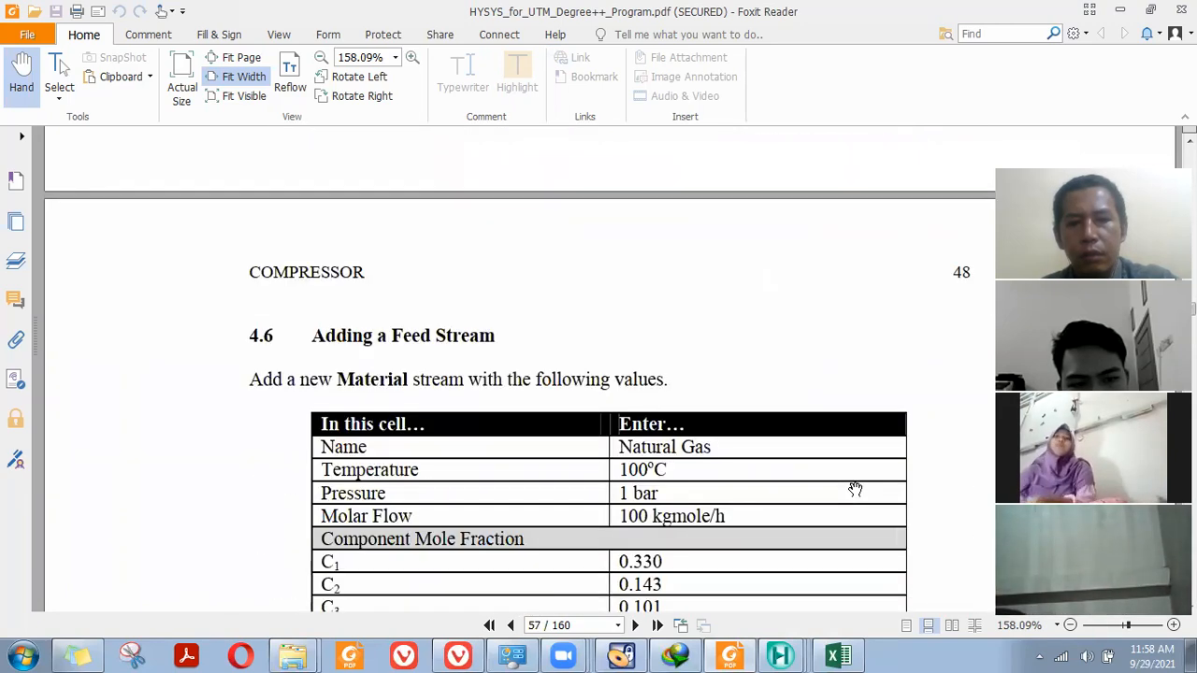
scroll(855, 488, up, 3)
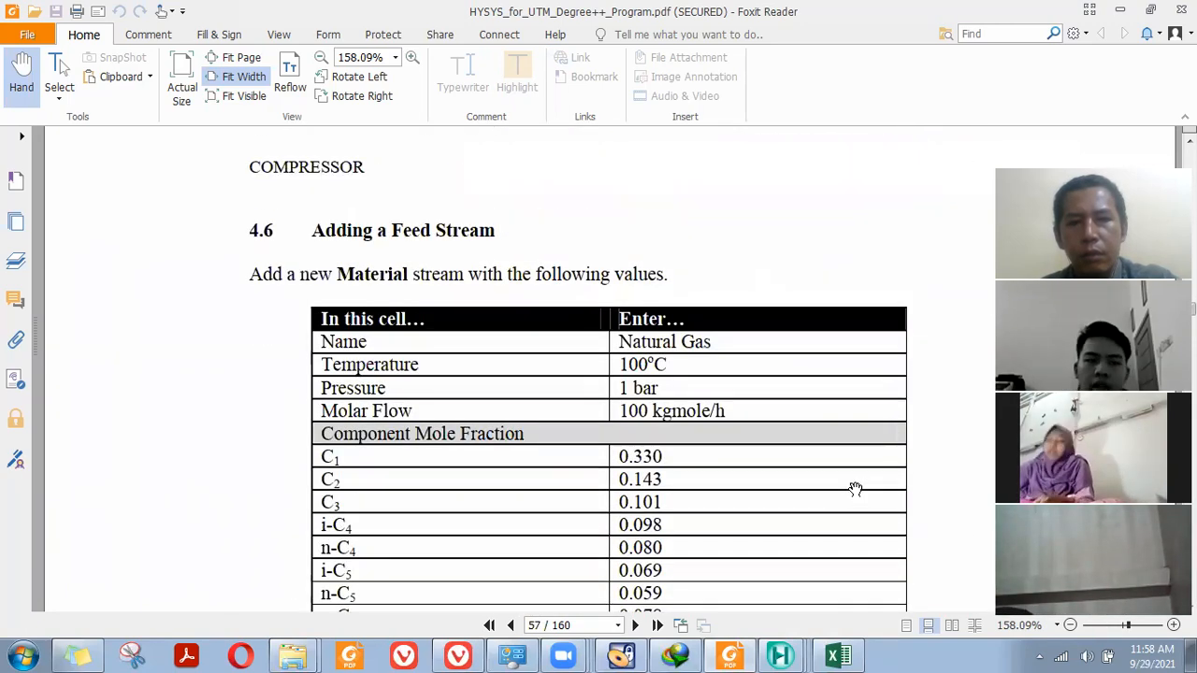
scroll(855, 491, down, 2)
scroll(854, 490, down, 1)
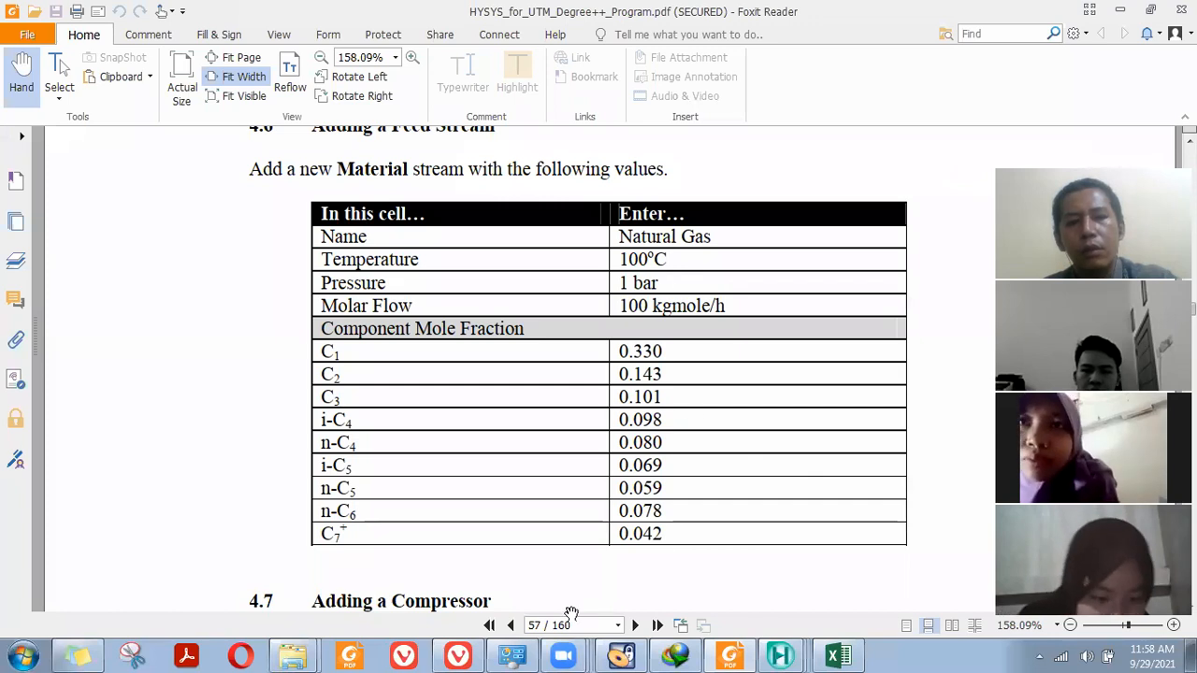
Shrink the PDF window, switch back to Aspen HYSYS and move the compressor window aside to free space beside it
click(1150, 9)
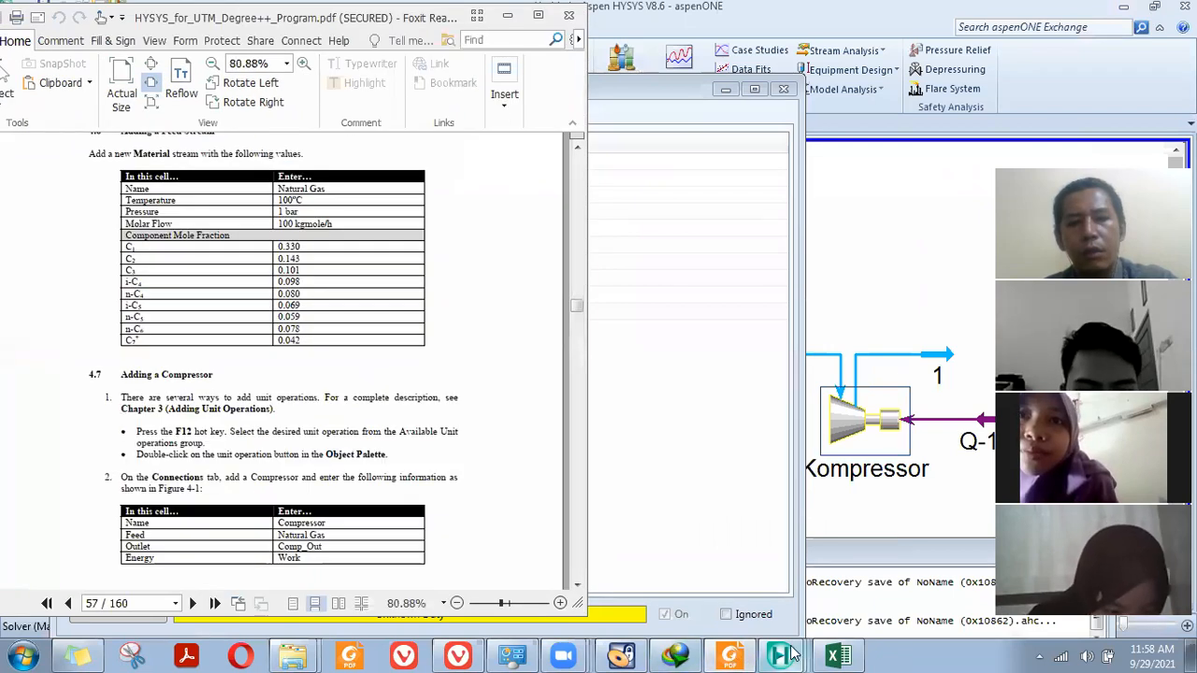
mouse_move(779, 655)
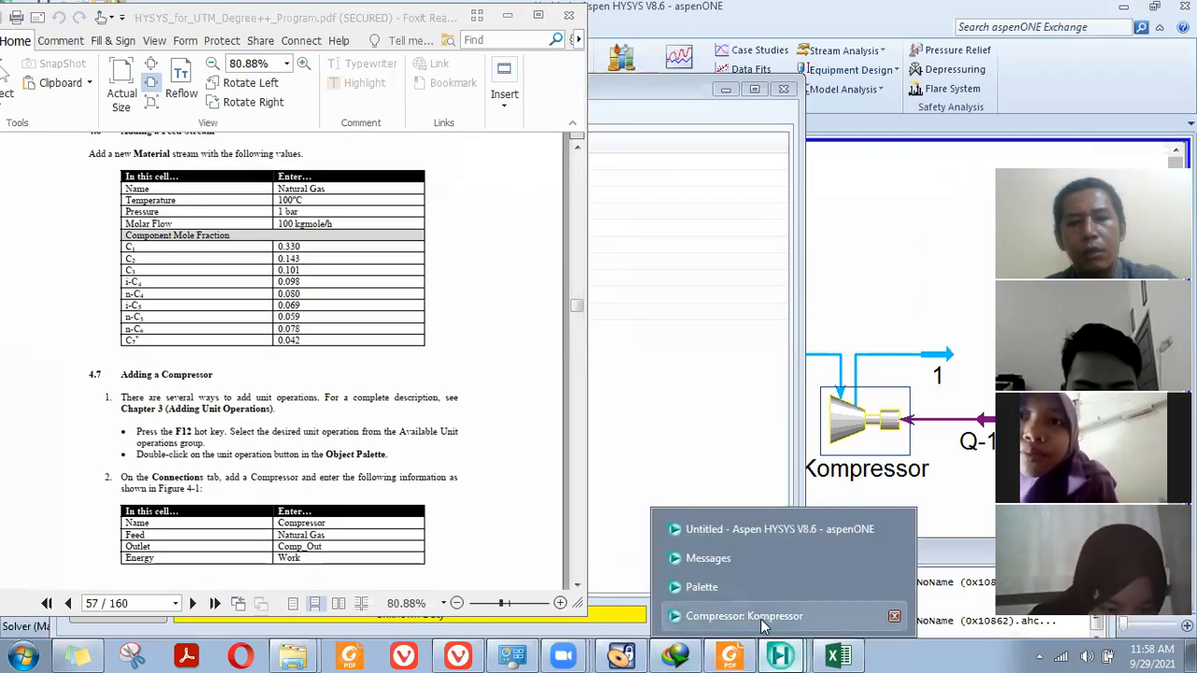
click(778, 529)
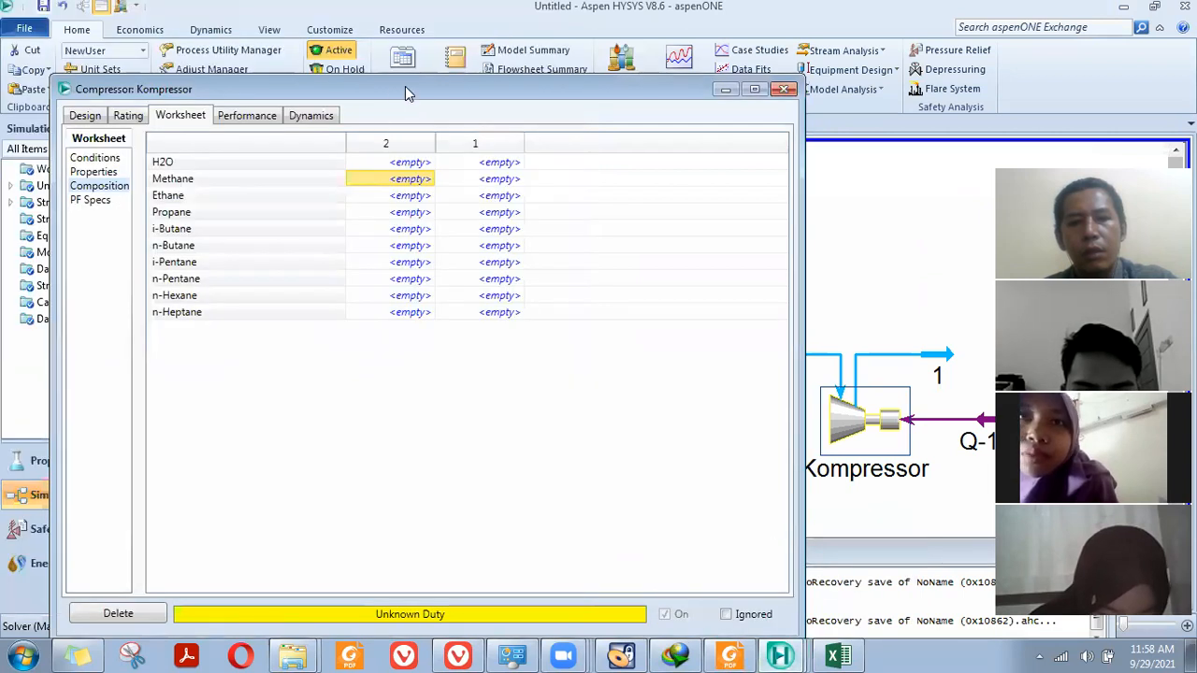
drag(405, 86, 870, 98)
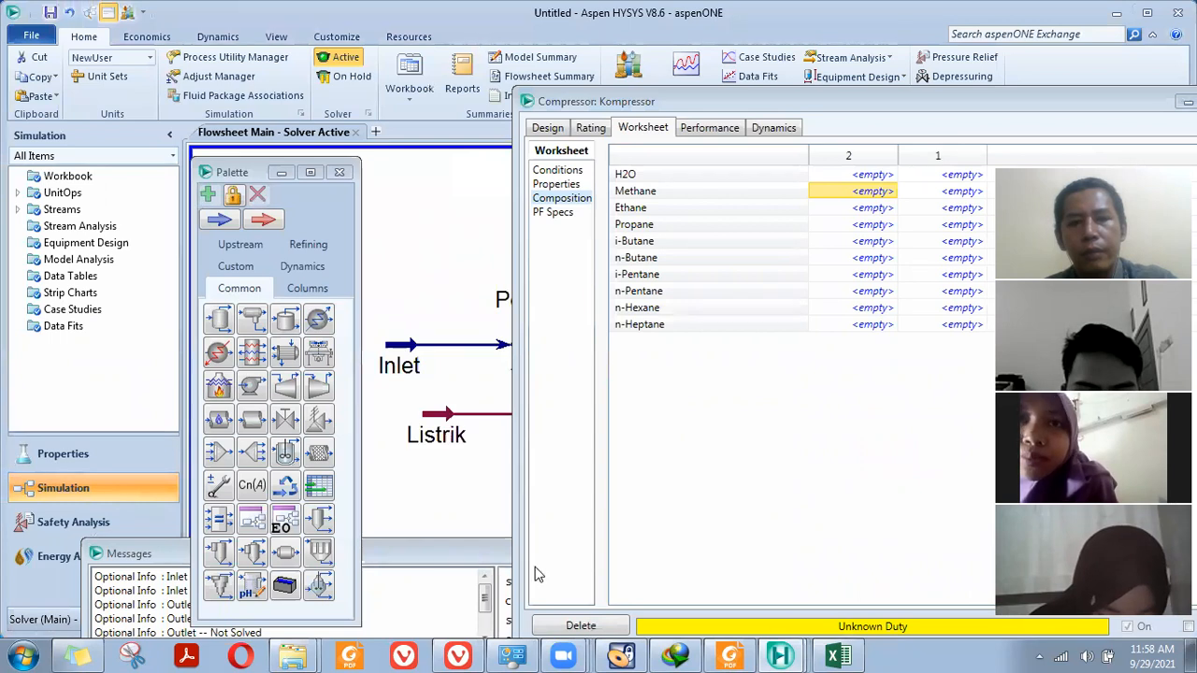
Arrange the PDF tutorial and compressor window side by side, and set the Methane mole fraction of stream 2 to 0.33
key(alt+Tab)
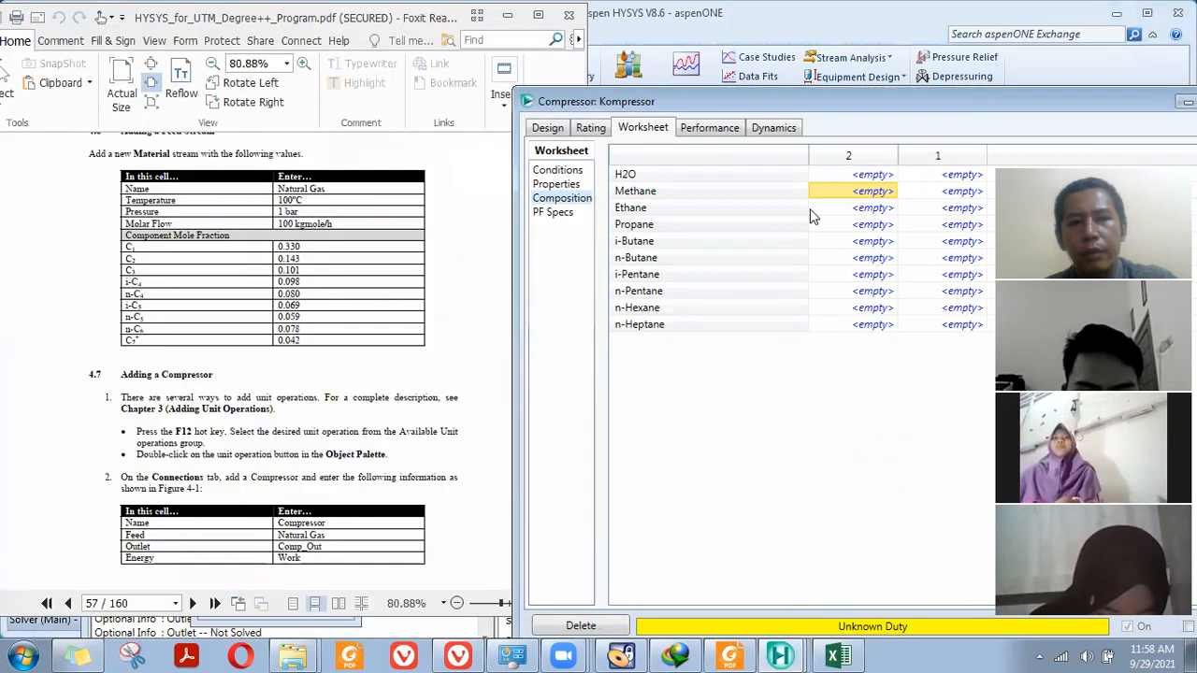
drag(828, 113, 793, 206)
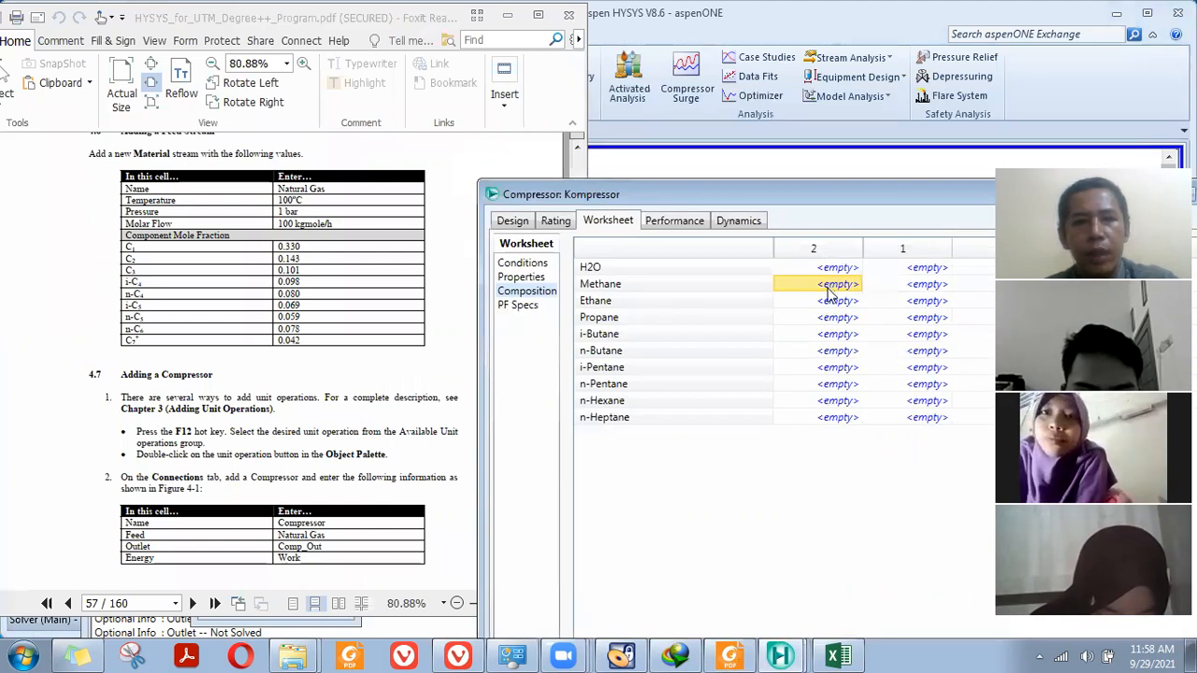
click(828, 285)
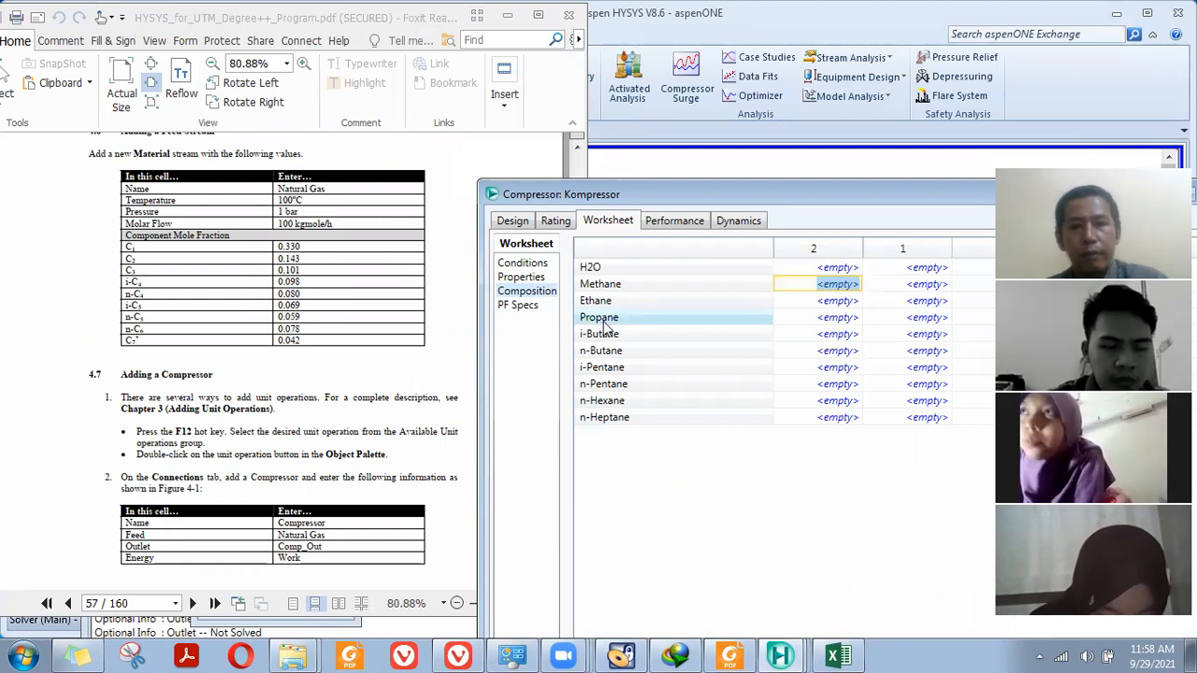
text(0)
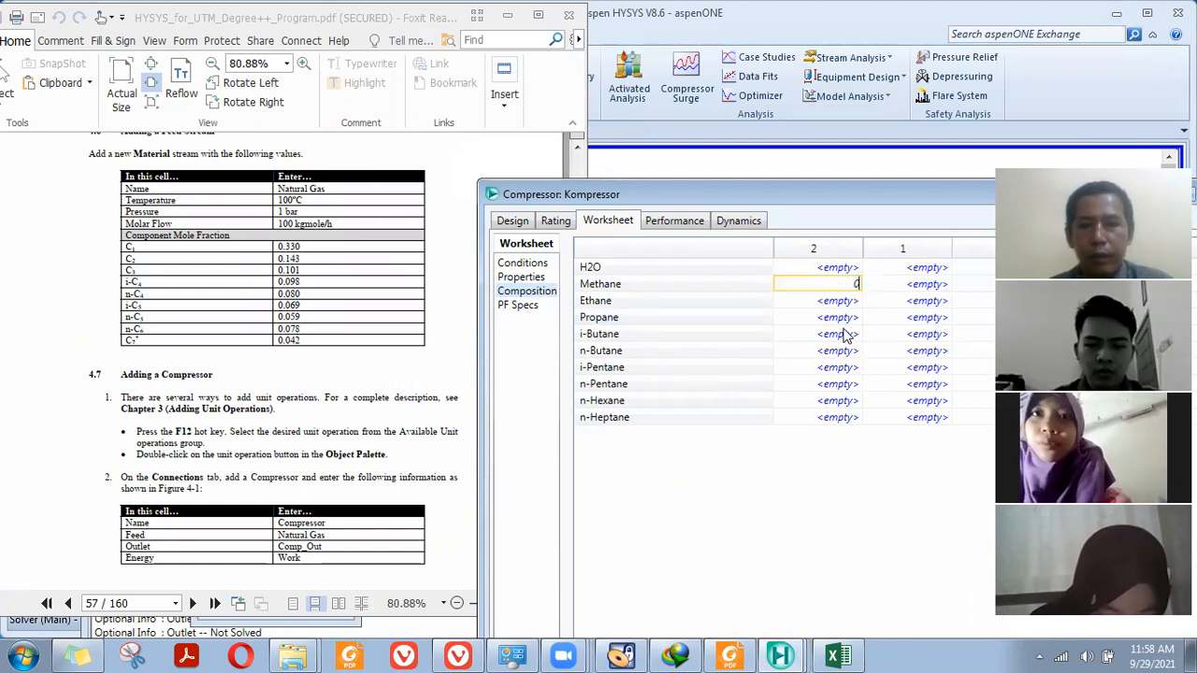
text(.33)
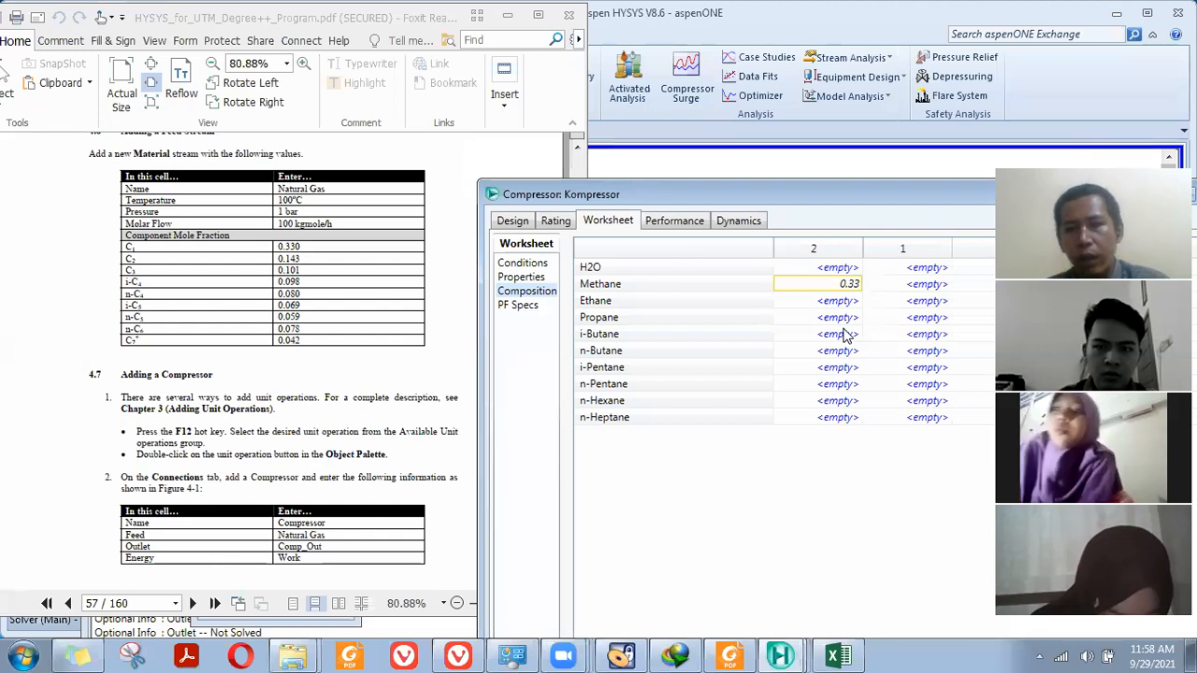
key(Return)
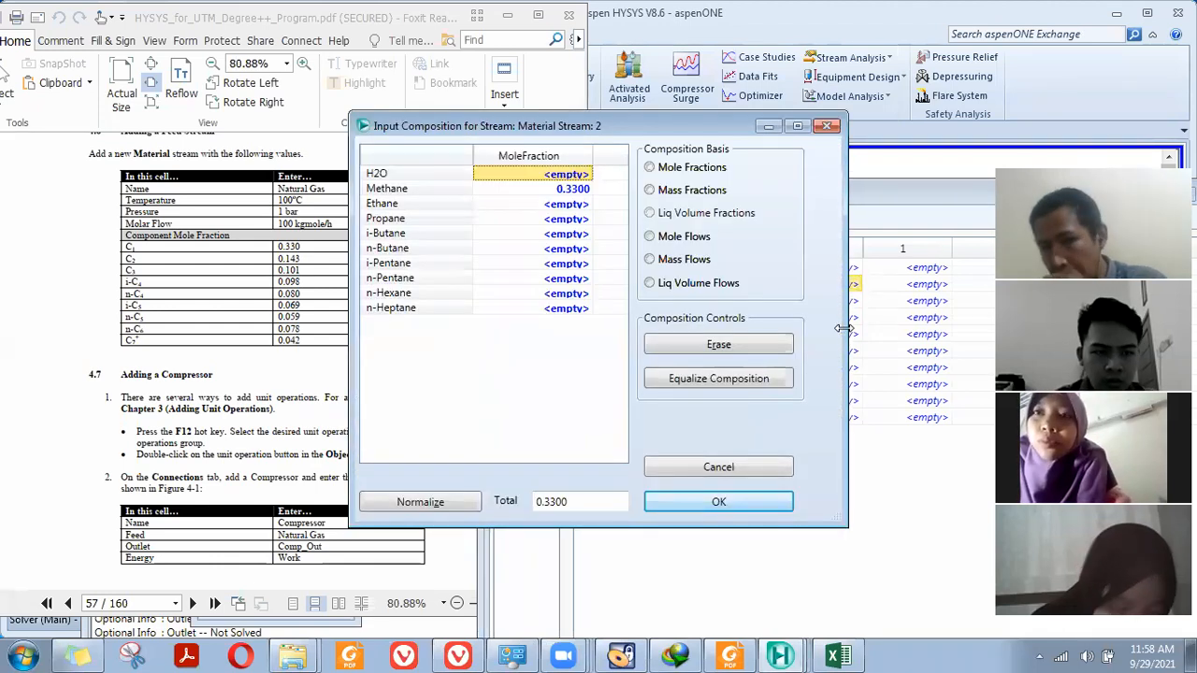
drag(390, 129, 608, 226)
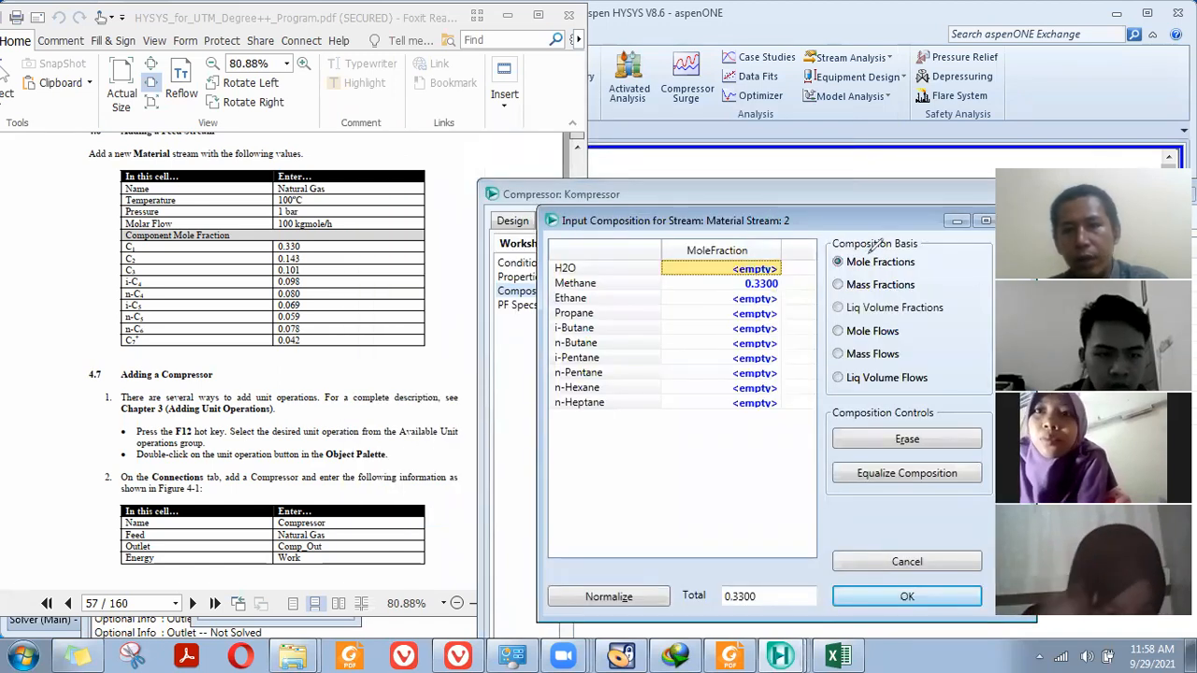
drag(868, 253, 906, 250)
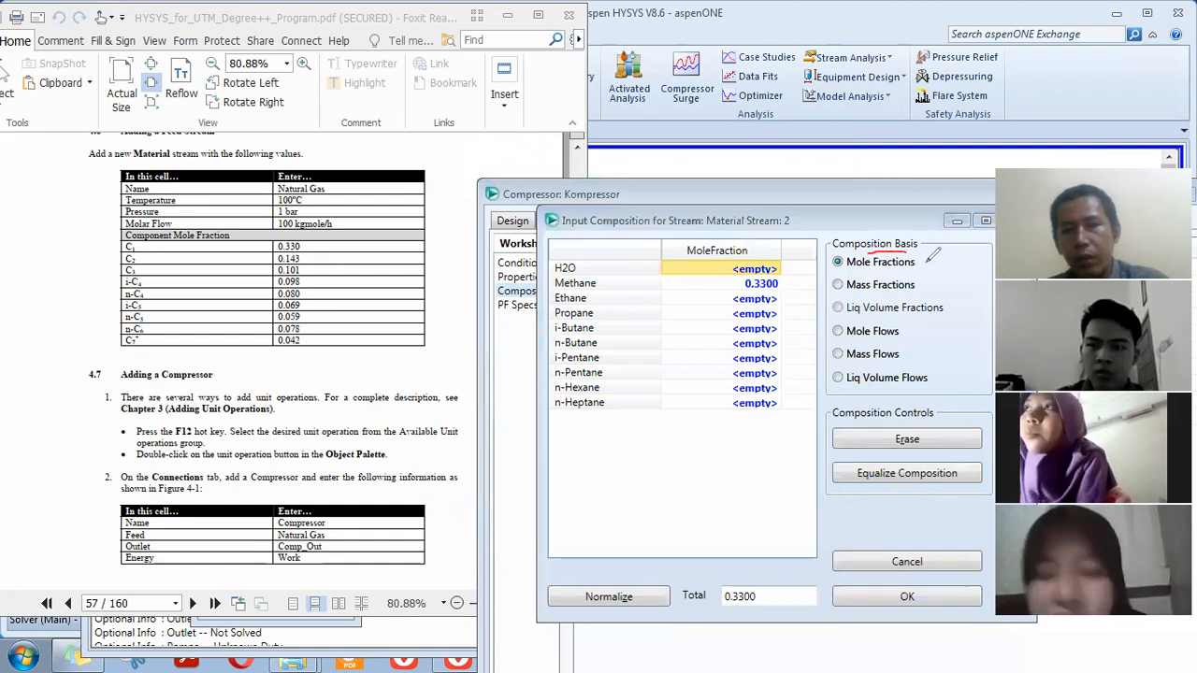
drag(921, 261, 934, 255)
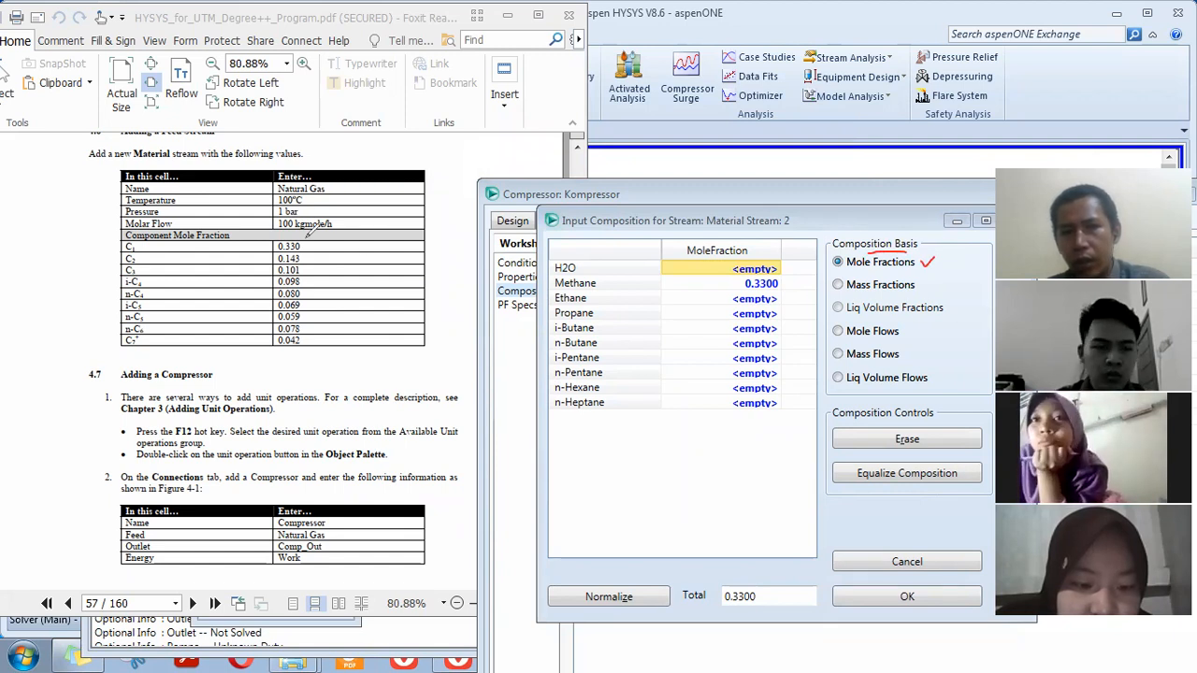
mouse_move(297, 224)
mouse_down()
mouse_move(327, 227)
mouse_move(348, 208)
mouse_move(277, 210)
mouse_up()
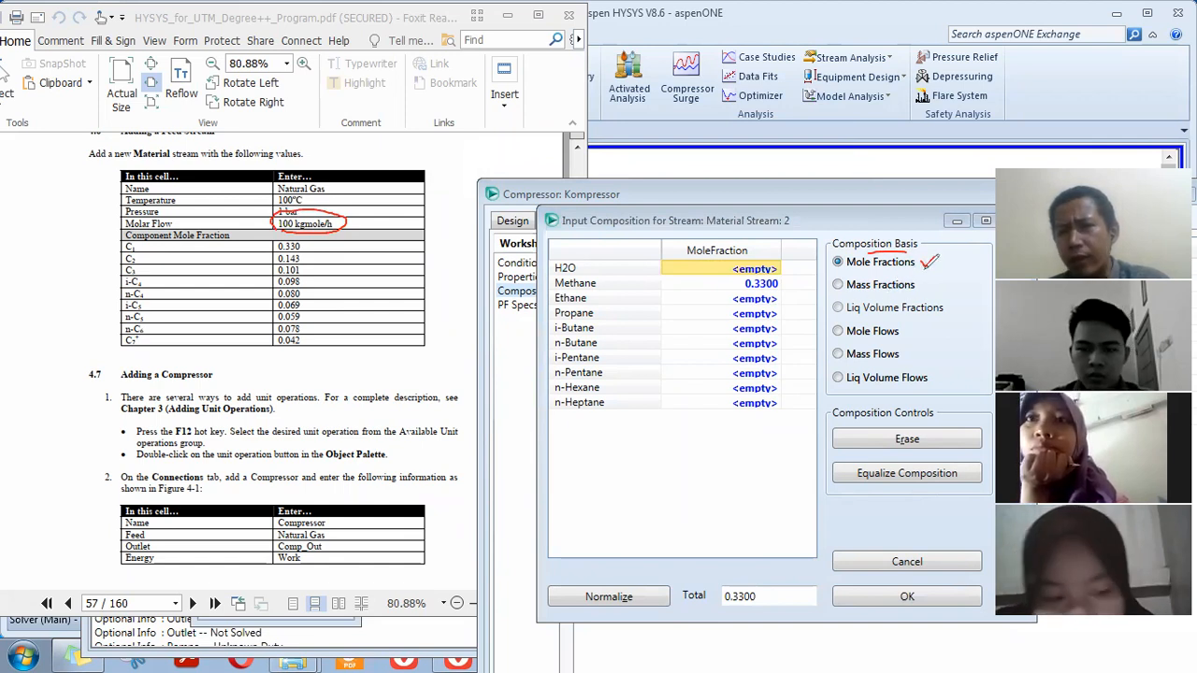
mouse_move(919, 285)
mouse_down()
mouse_move(960, 313)
mouse_move(949, 314)
mouse_up()
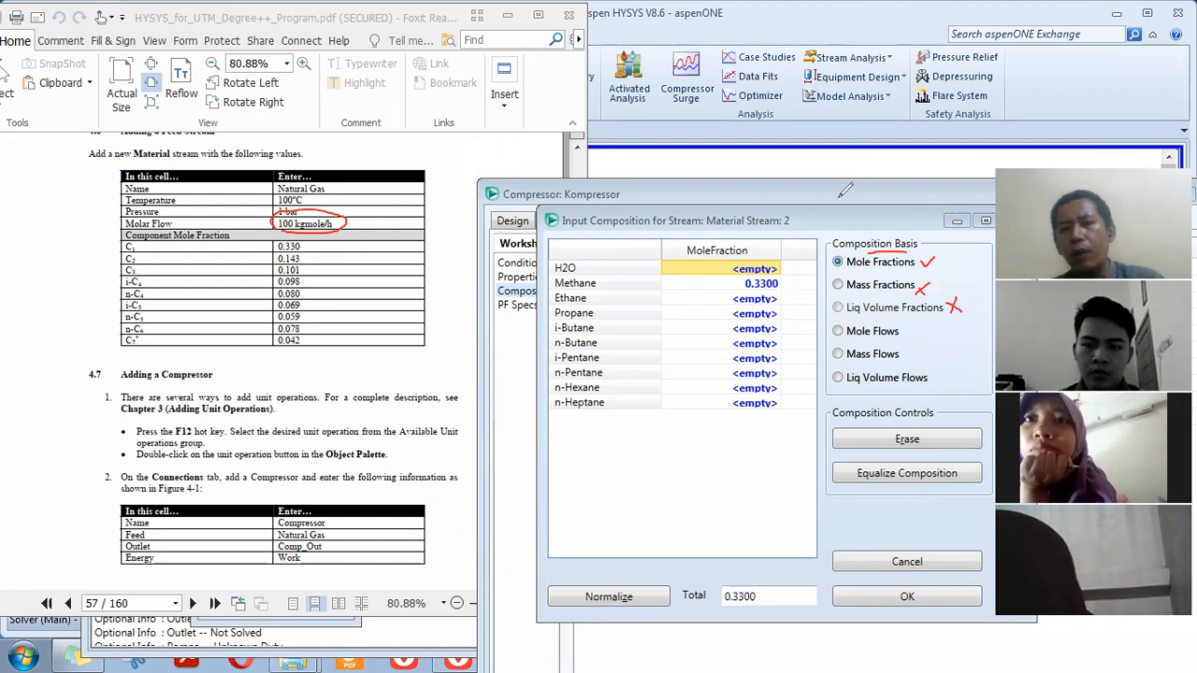
key(Escape)
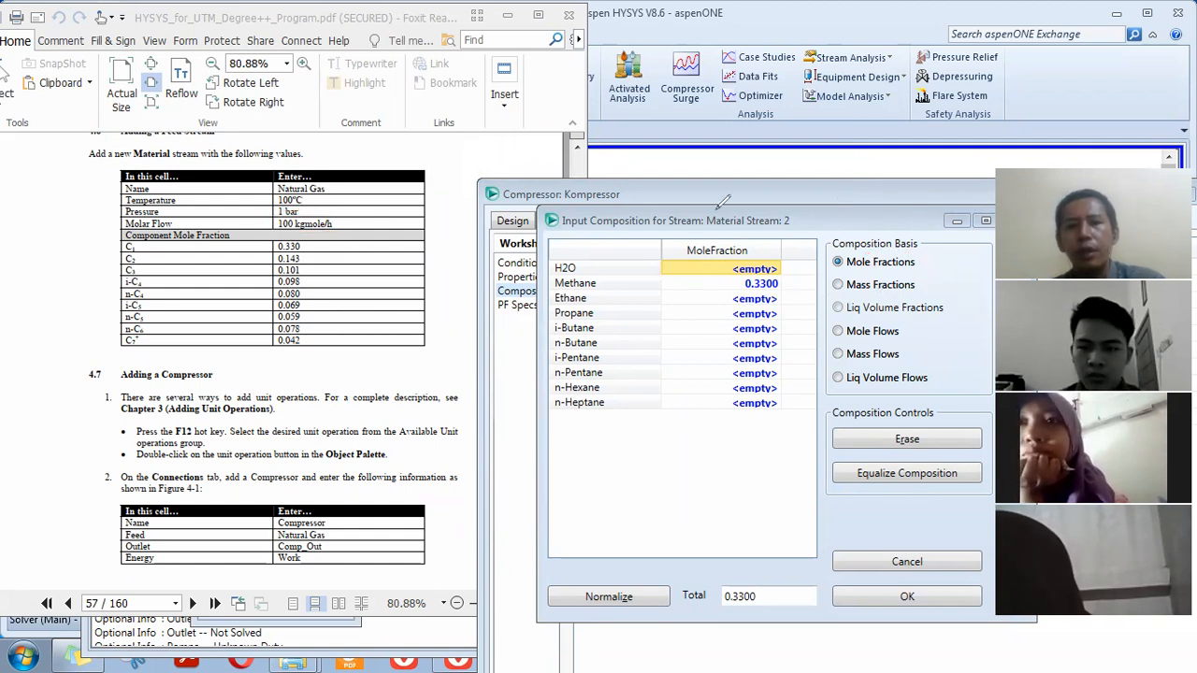
Select the Ethane cell of stream 2's composition and consult the PDF tutorial's feed table for the C2 mole fraction
click(760, 301)
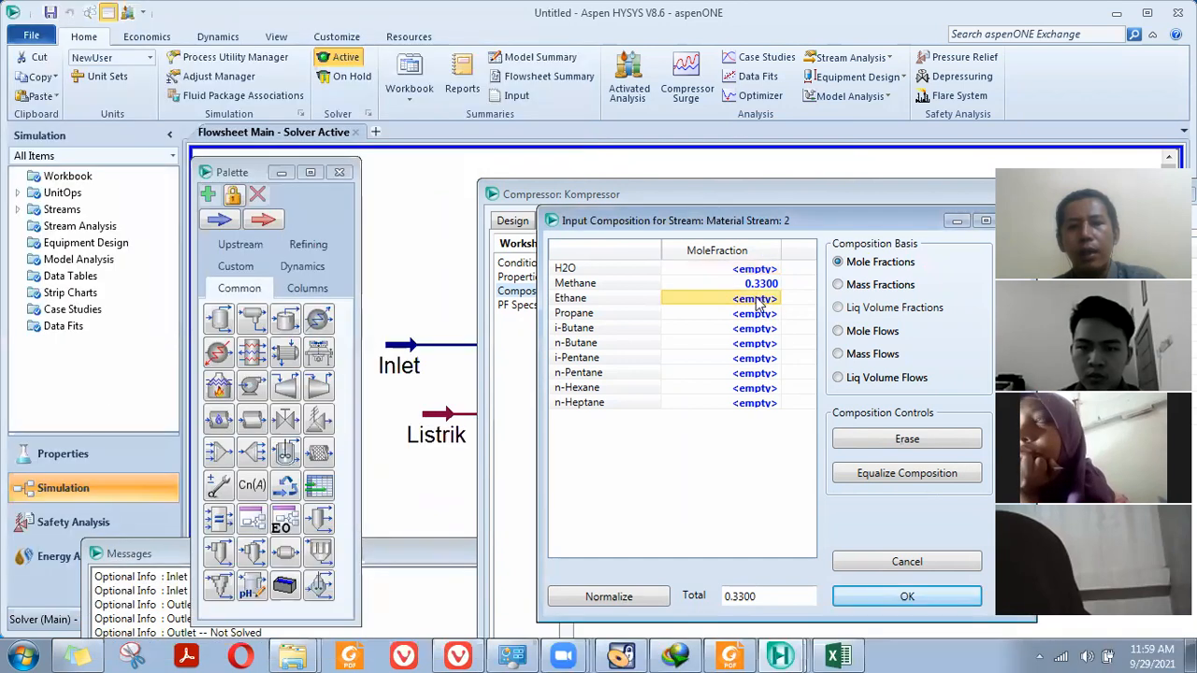
click(729, 655)
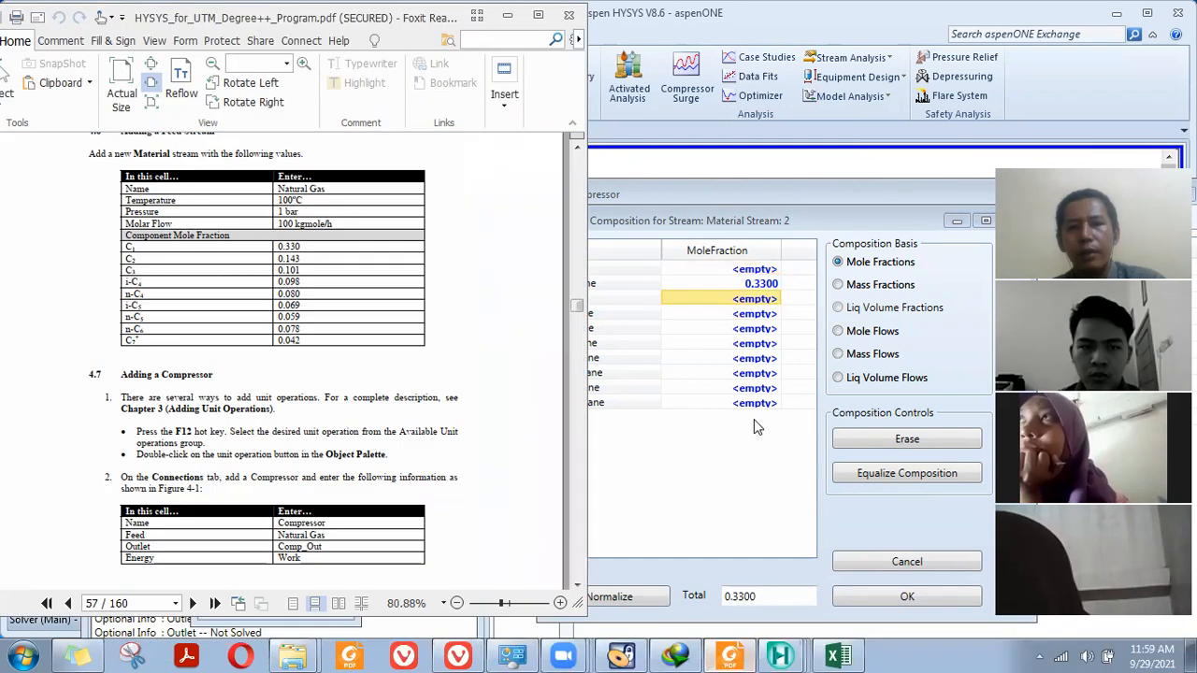
click(904, 239)
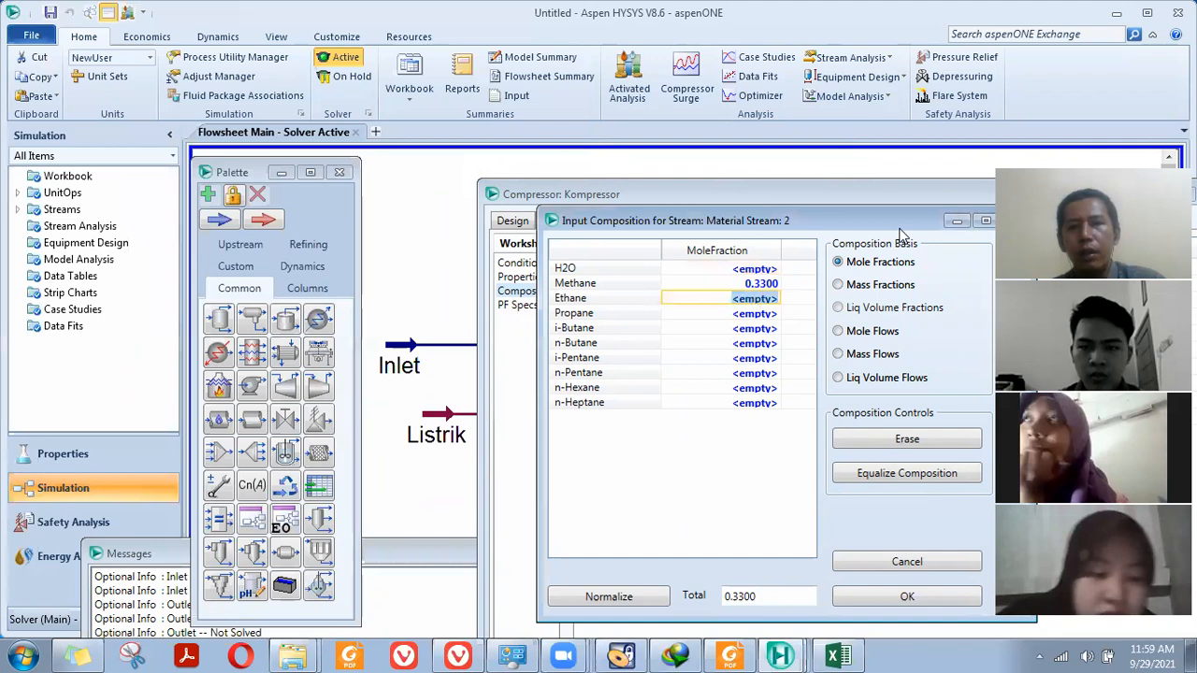
click(729, 655)
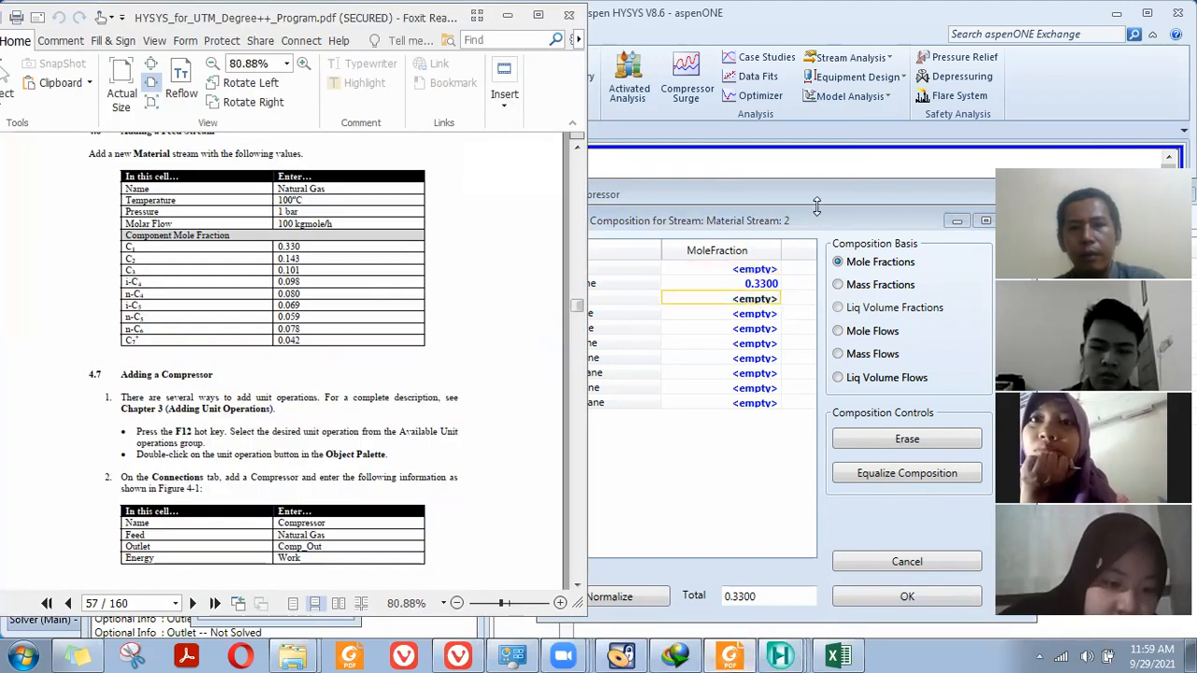
click(1152, 13)
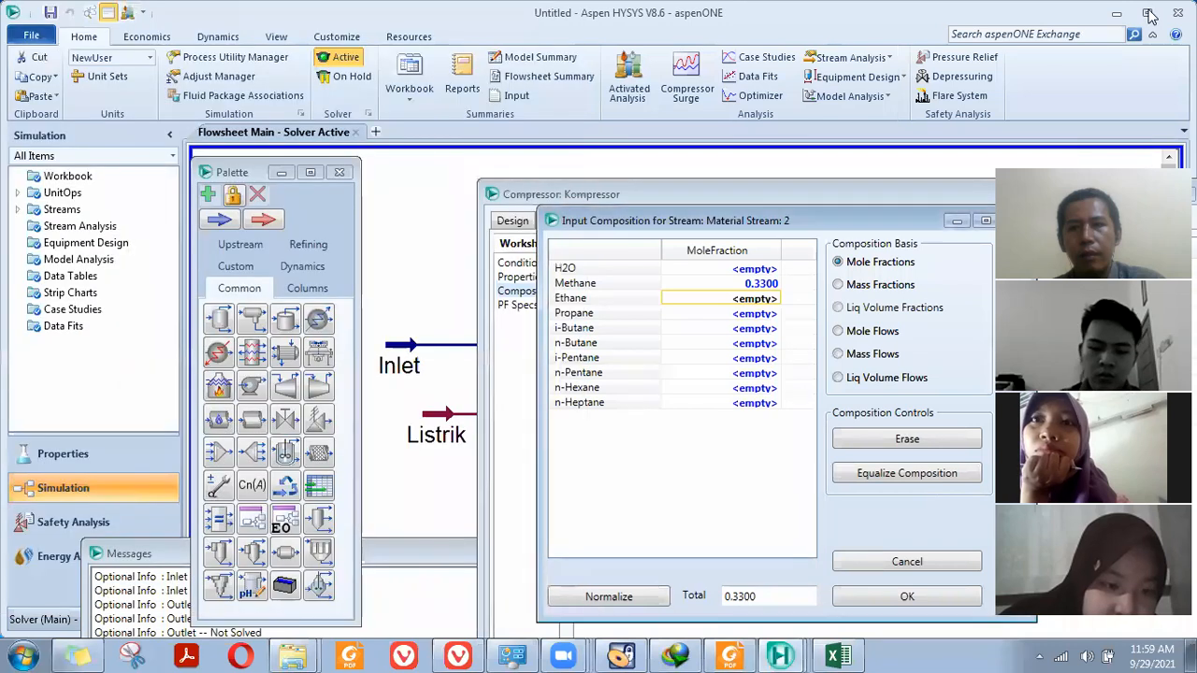
click(733, 655)
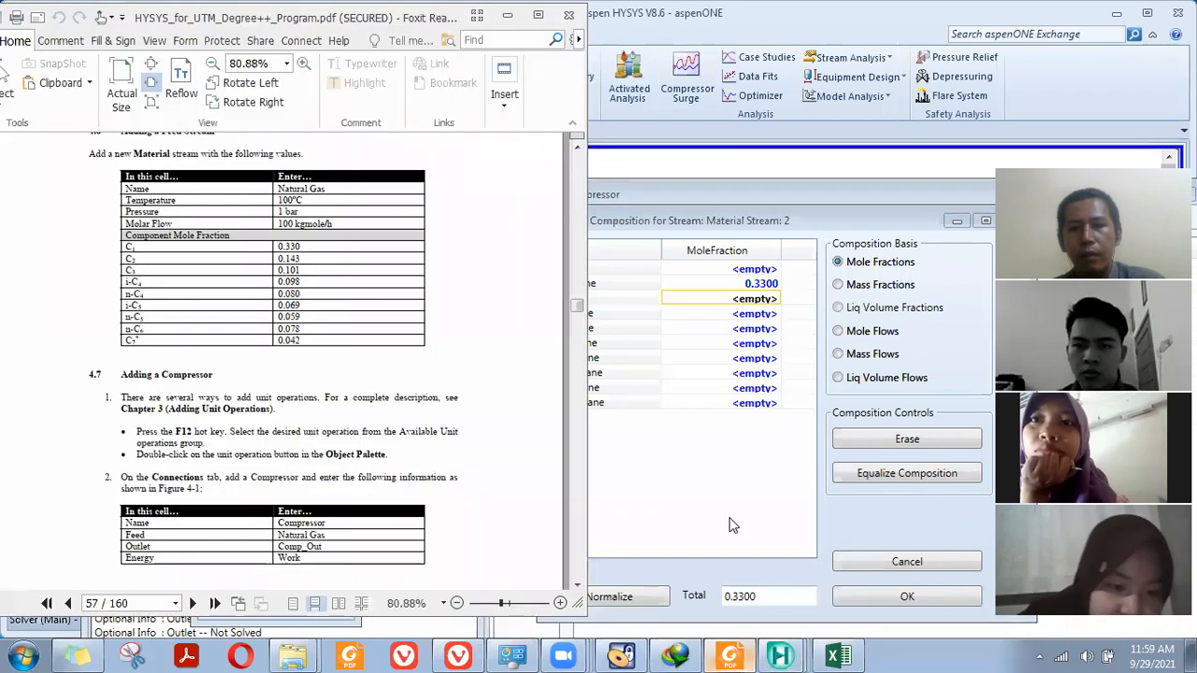
Set the Ethane mole fraction of stream 2 to 0.143, checking the value against the PDF tutorial
click(754, 298)
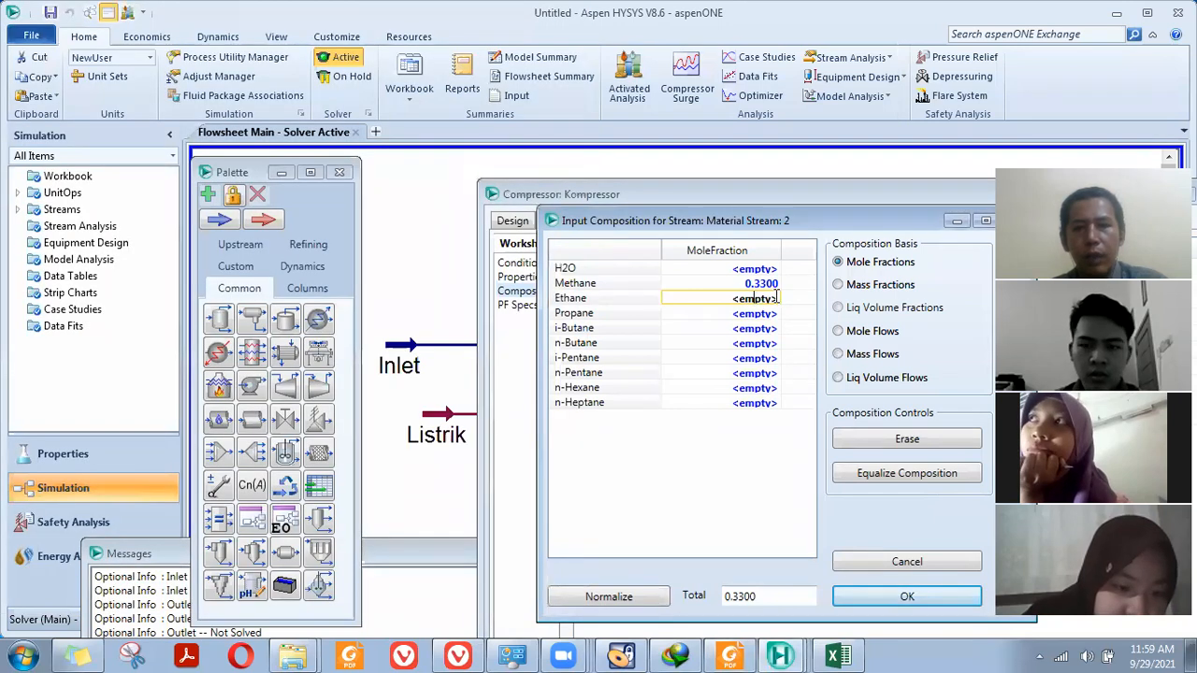
click(730, 305)
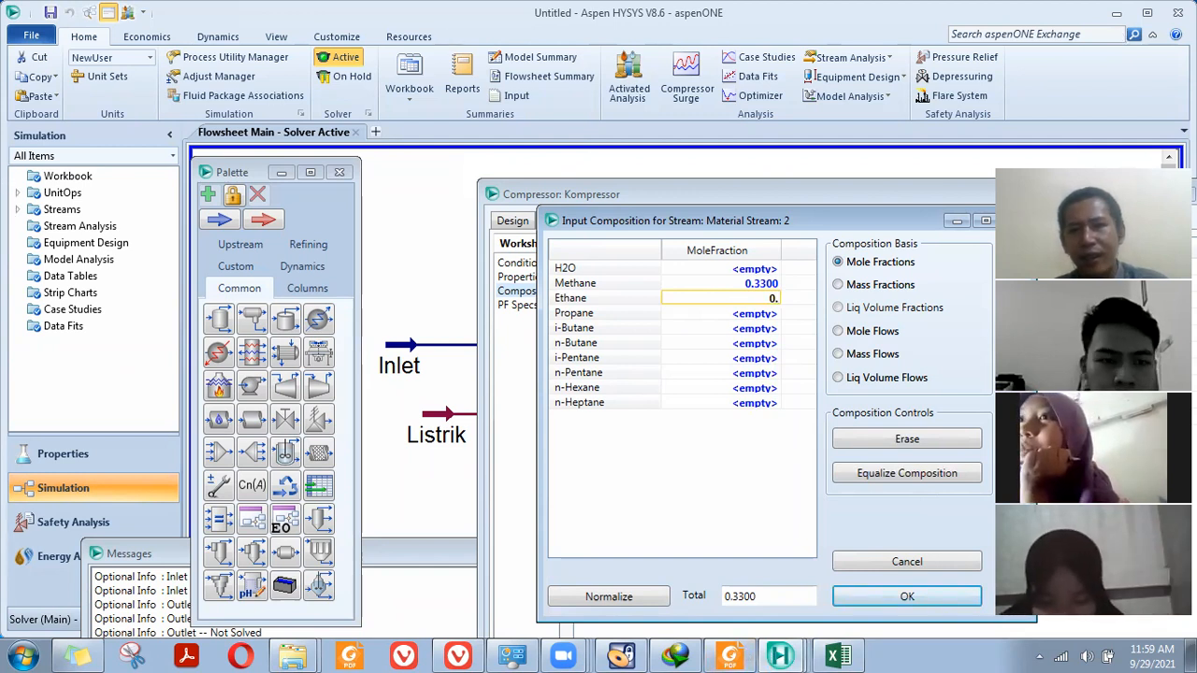
click(731, 656)
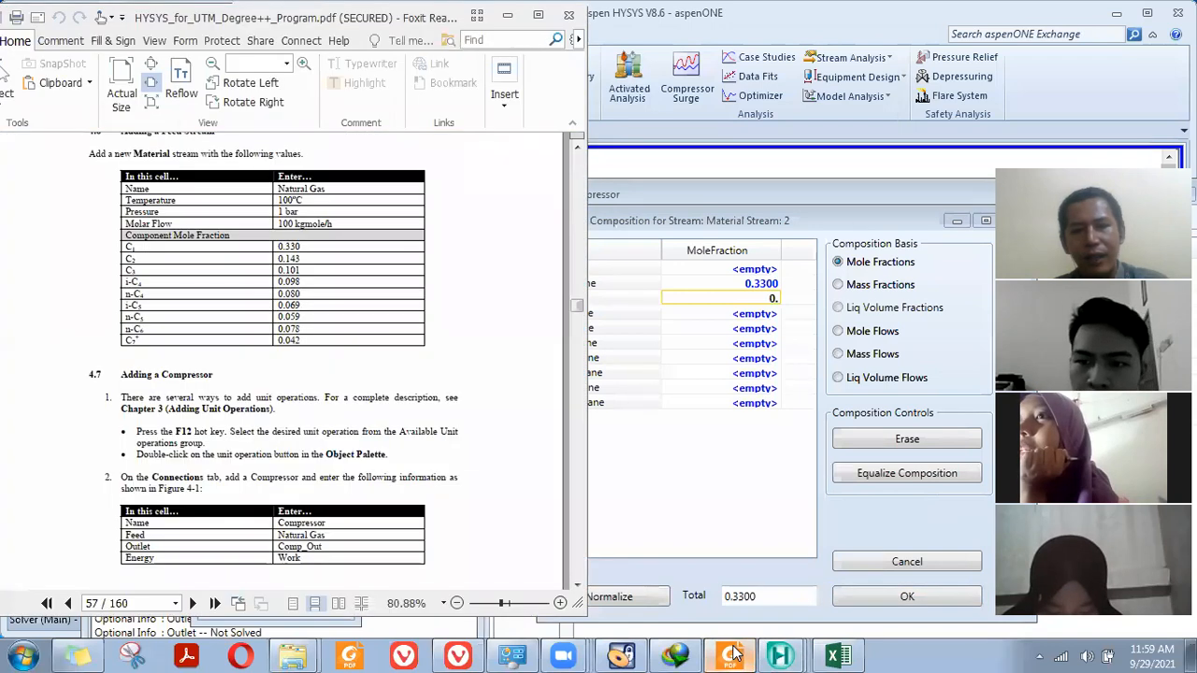
click(735, 654)
click(776, 299)
text(0.1)
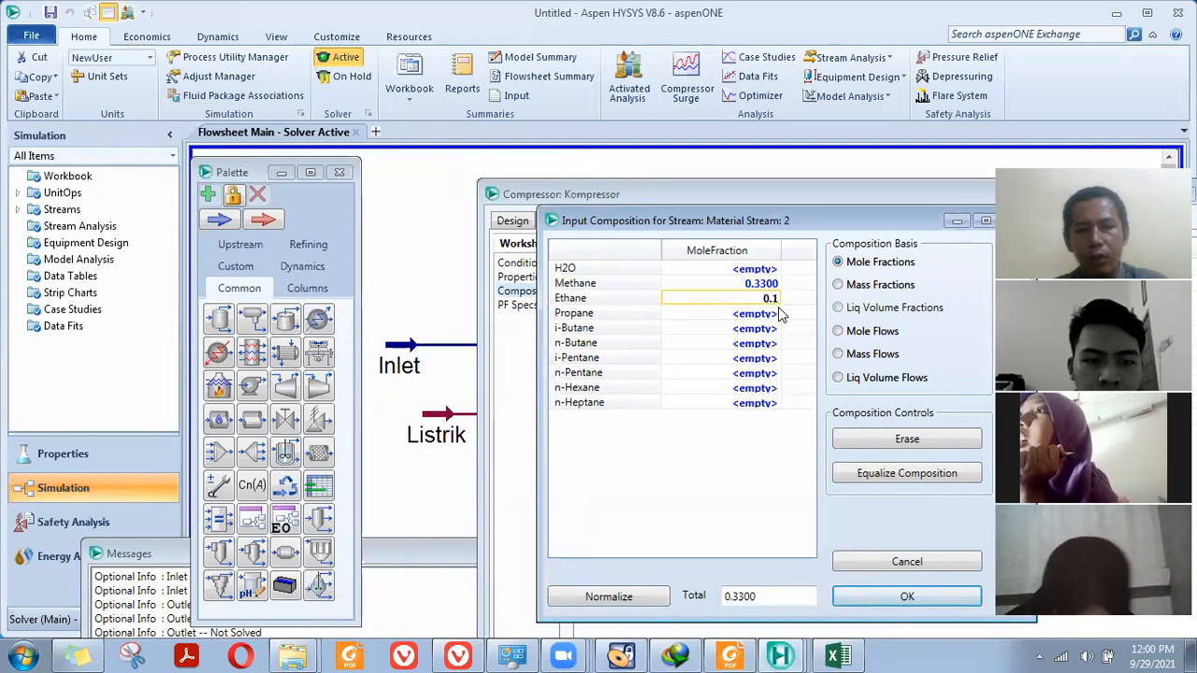
text(43)
key(Return)
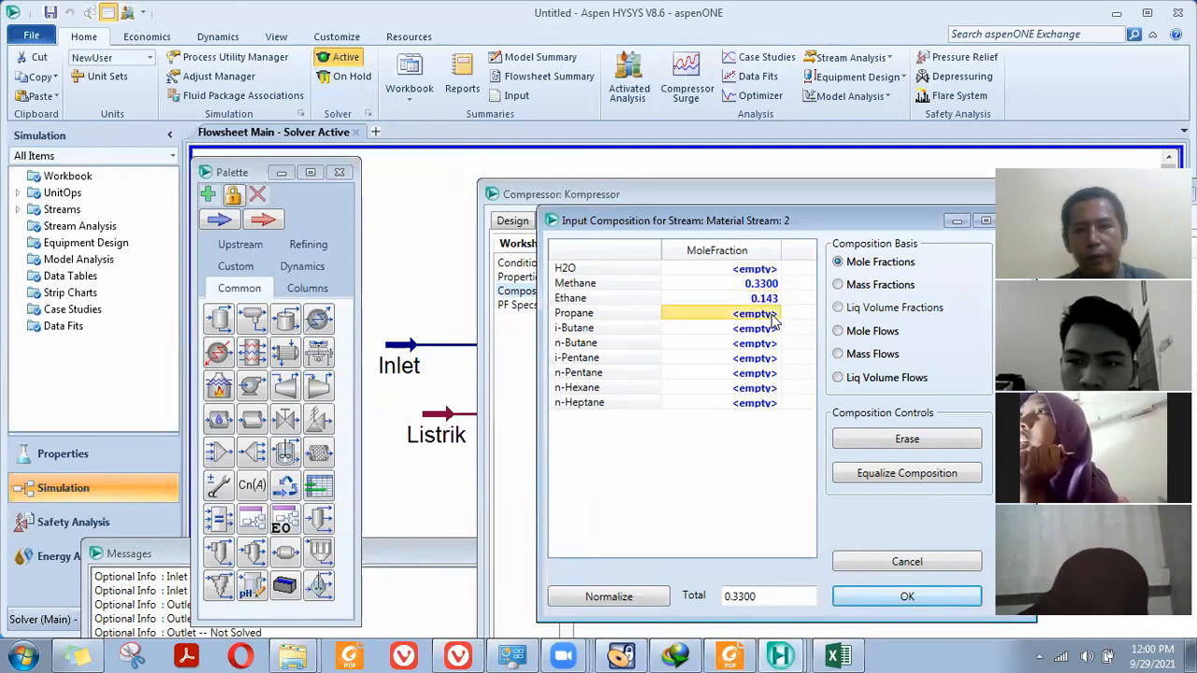
Check the feed table in the PDF tutorial and set stream 2's mole fractions to 0.101 for Propane and 0.098 for i-Butane
click(735, 653)
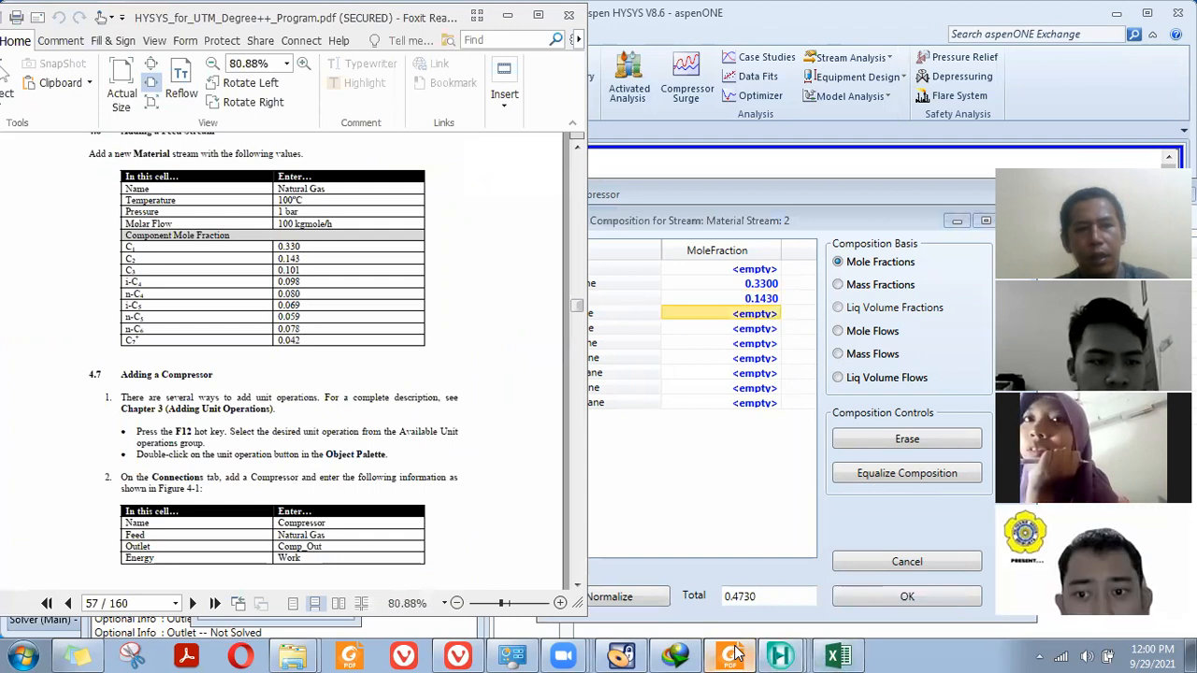
click(774, 318)
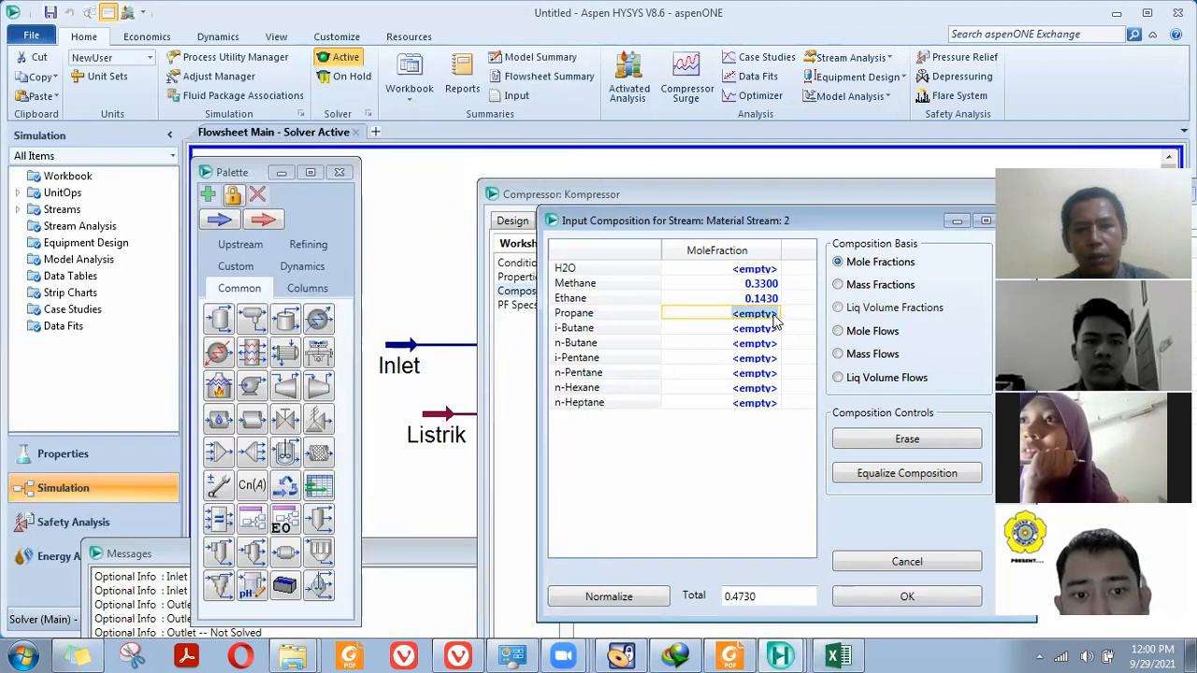
text(0.101)
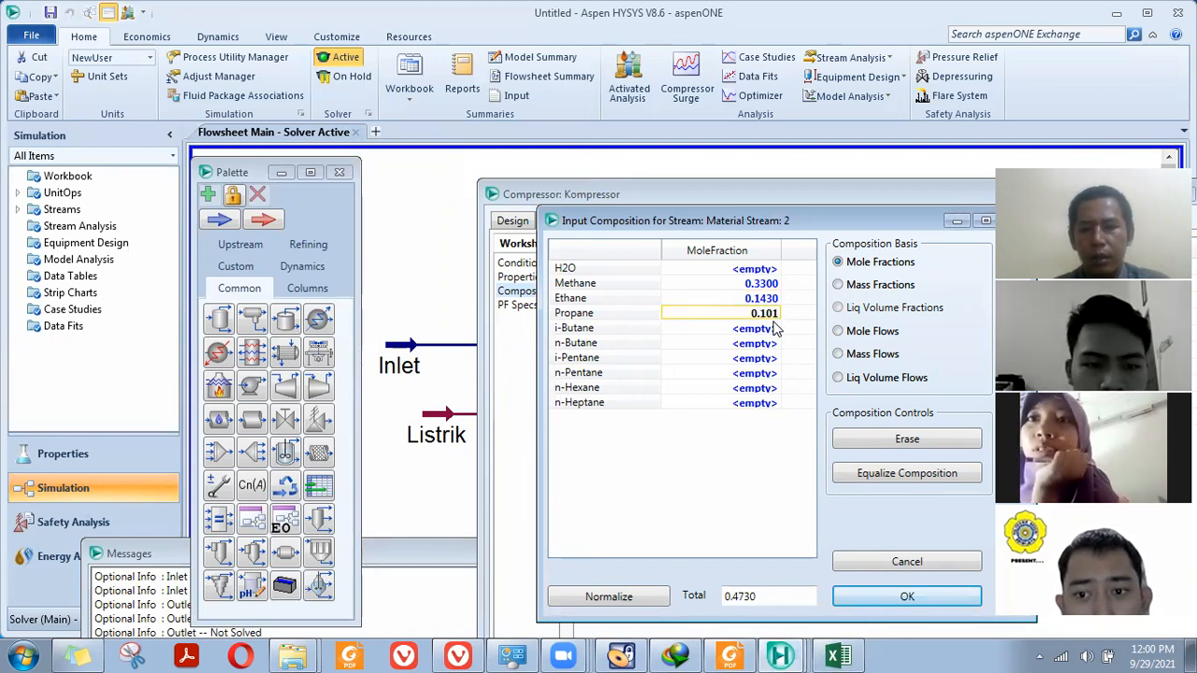
key(Return)
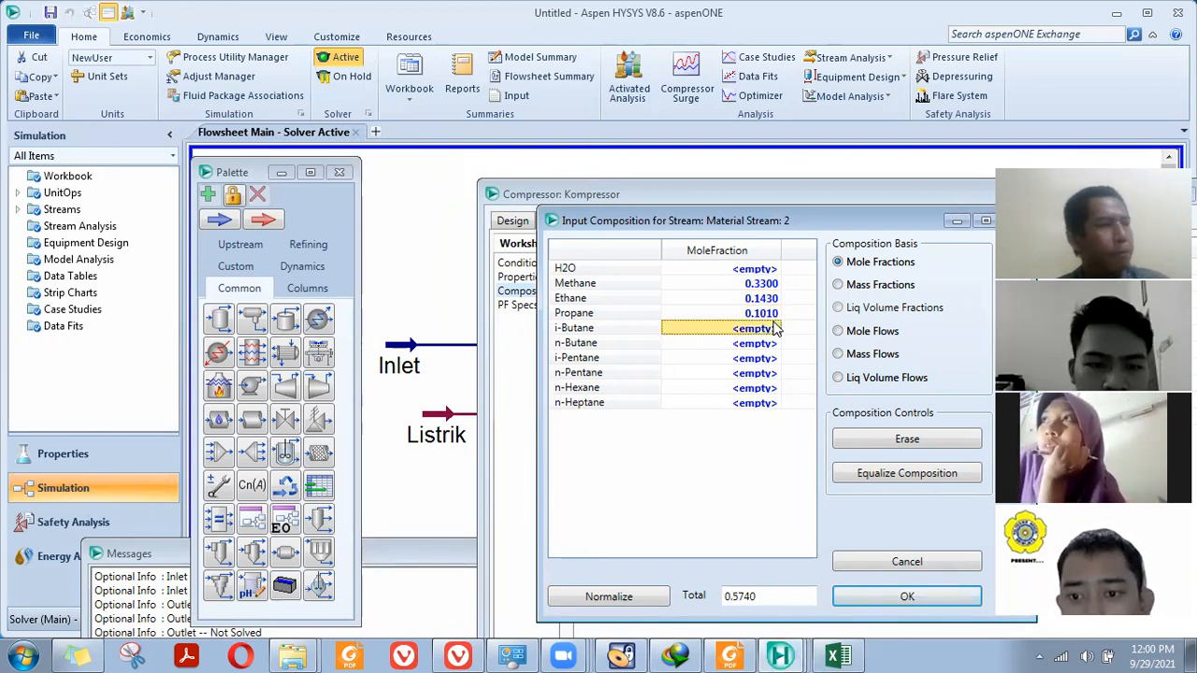
click(774, 328)
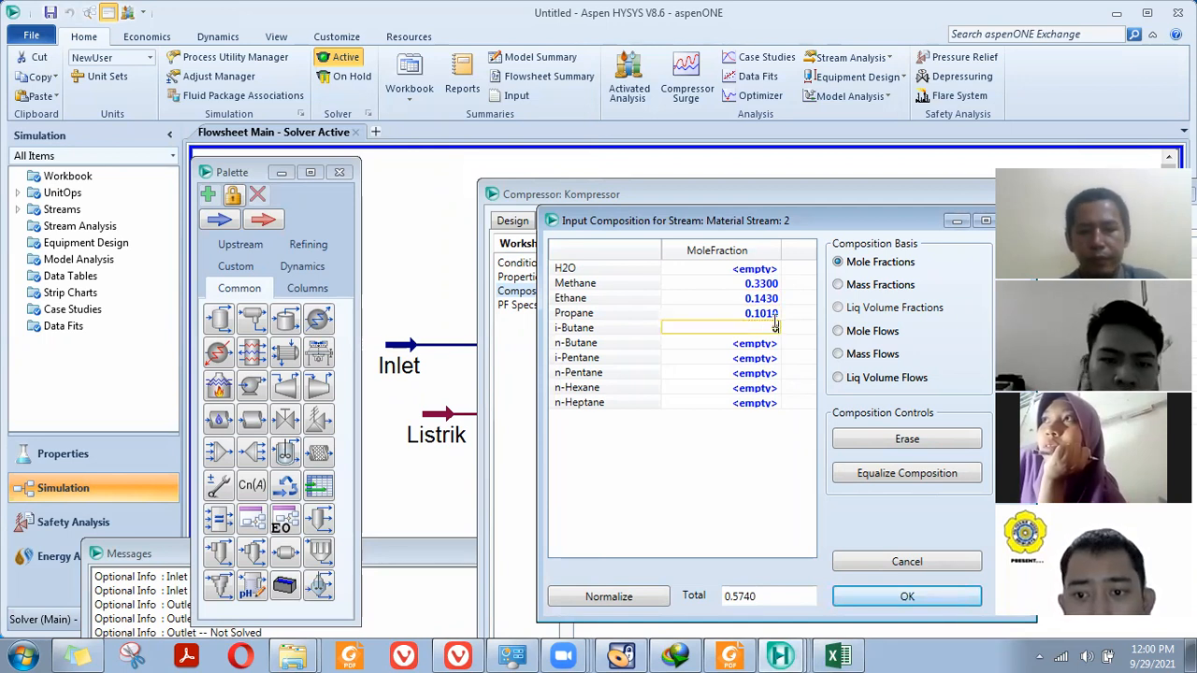
text(0.098)
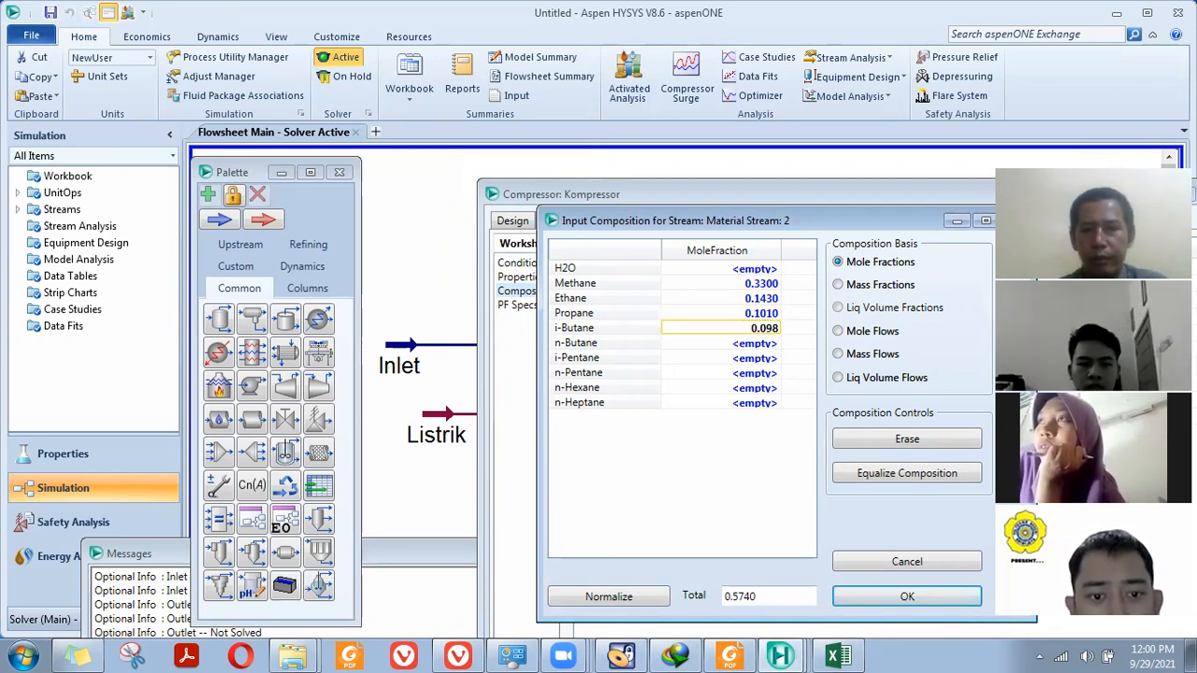
key(Return)
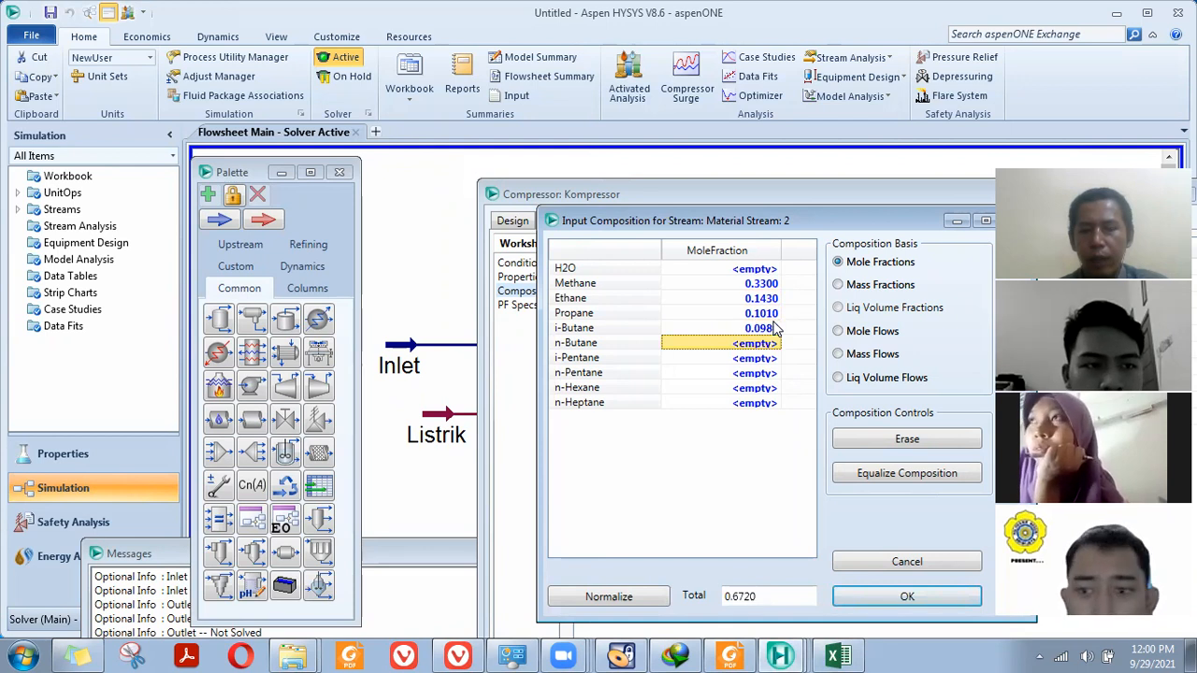
Set stream 2's mole fractions to 0.08 for n-Butane and 0.069 for i-Pentane
text(0)
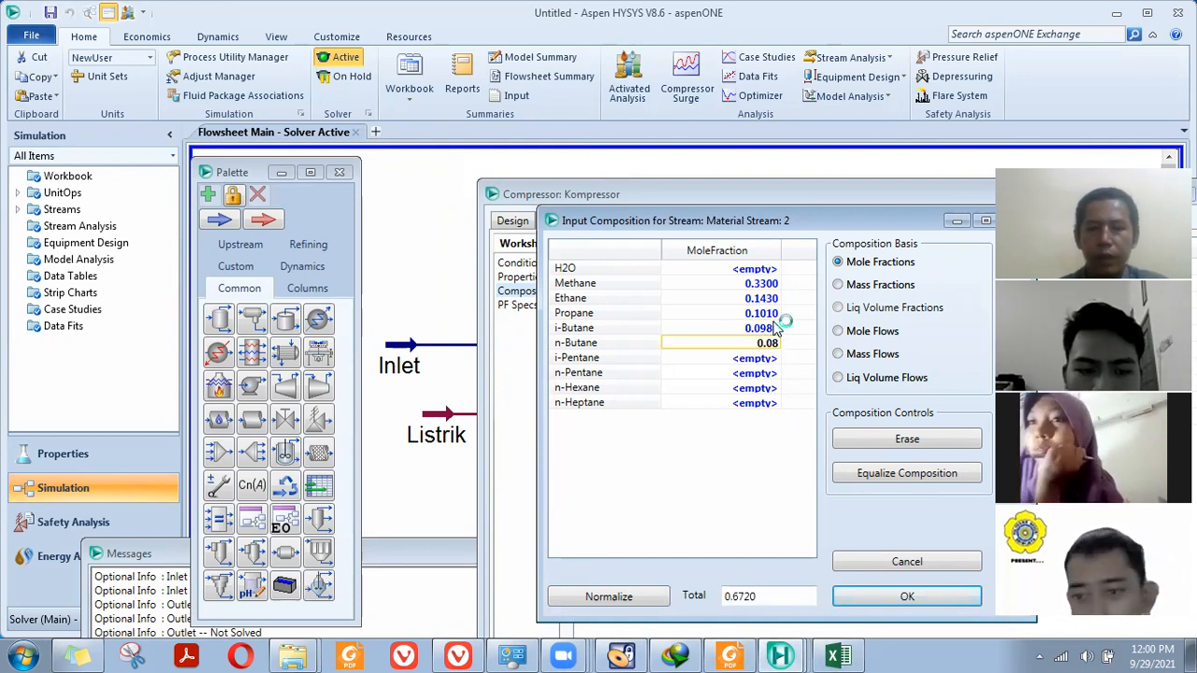
text(.08)
key(Return)
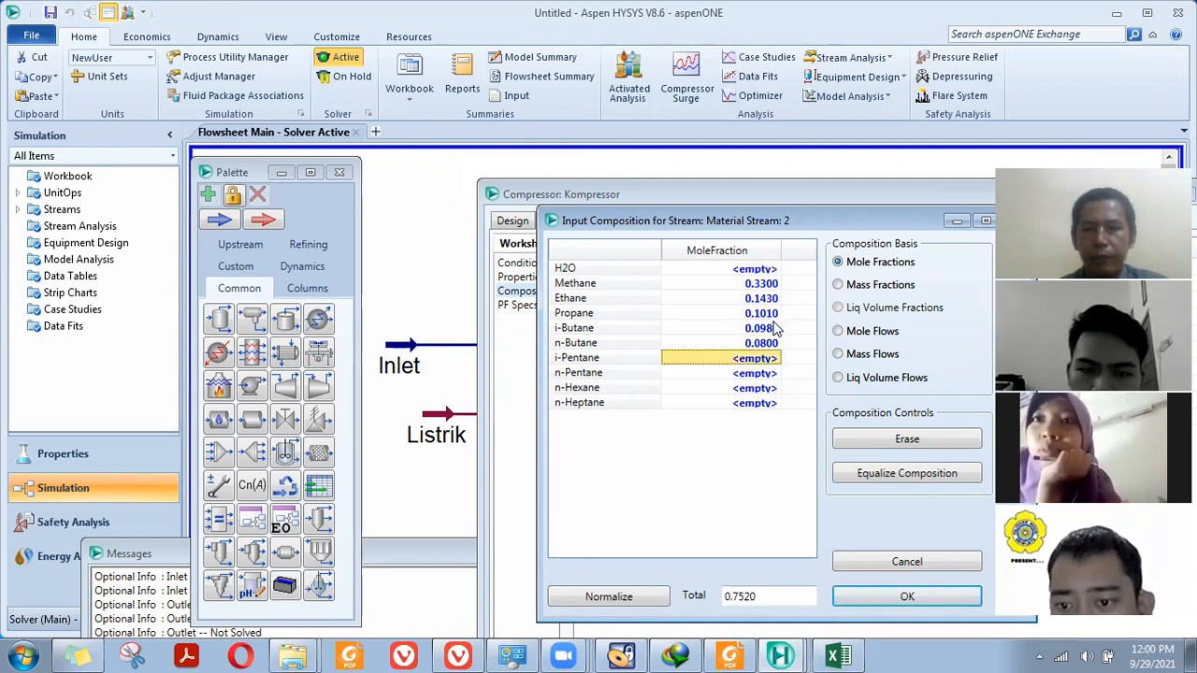
text(0)
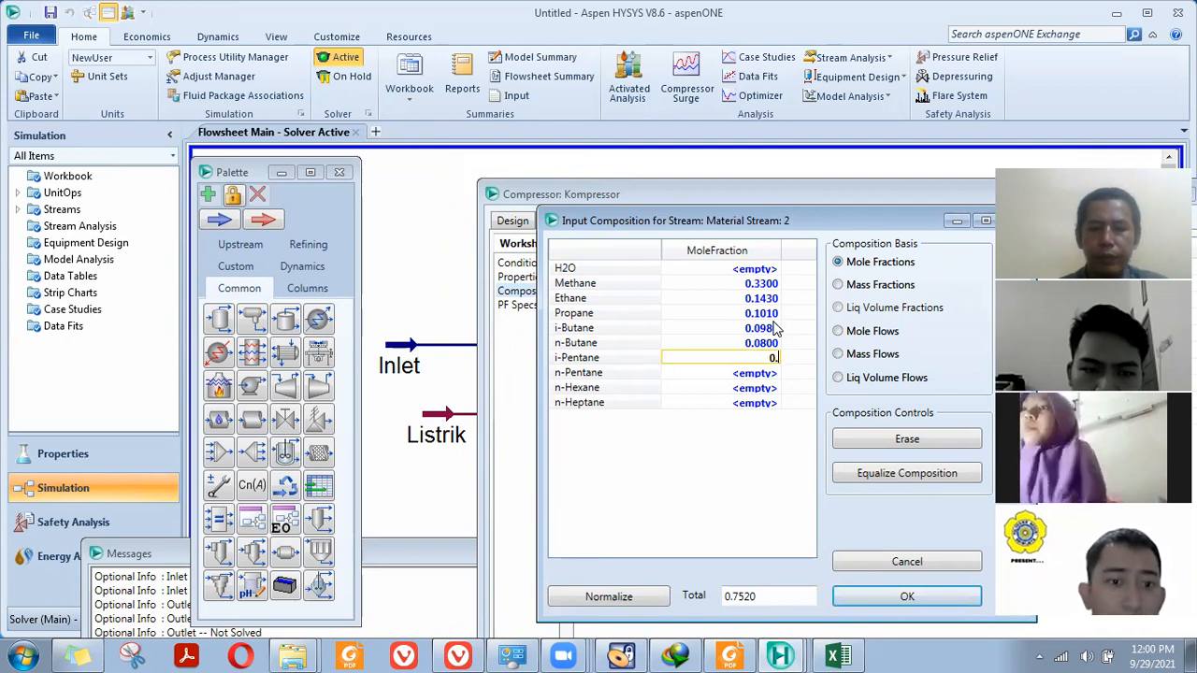
text(.069)
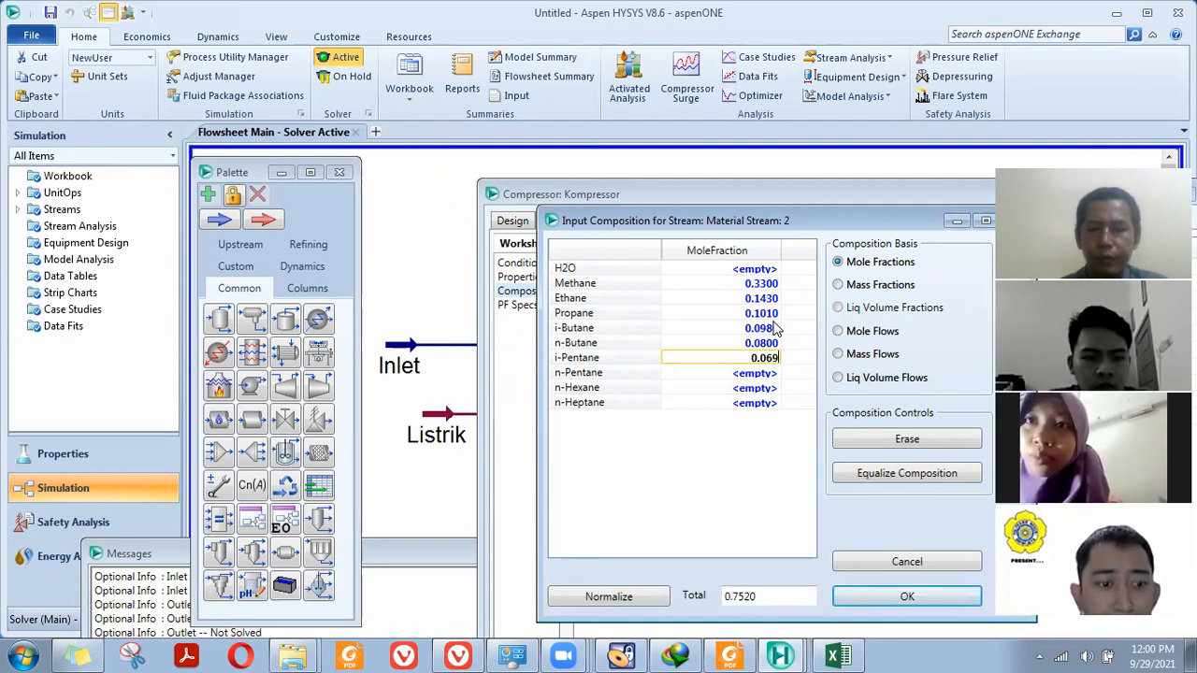
key(Return)
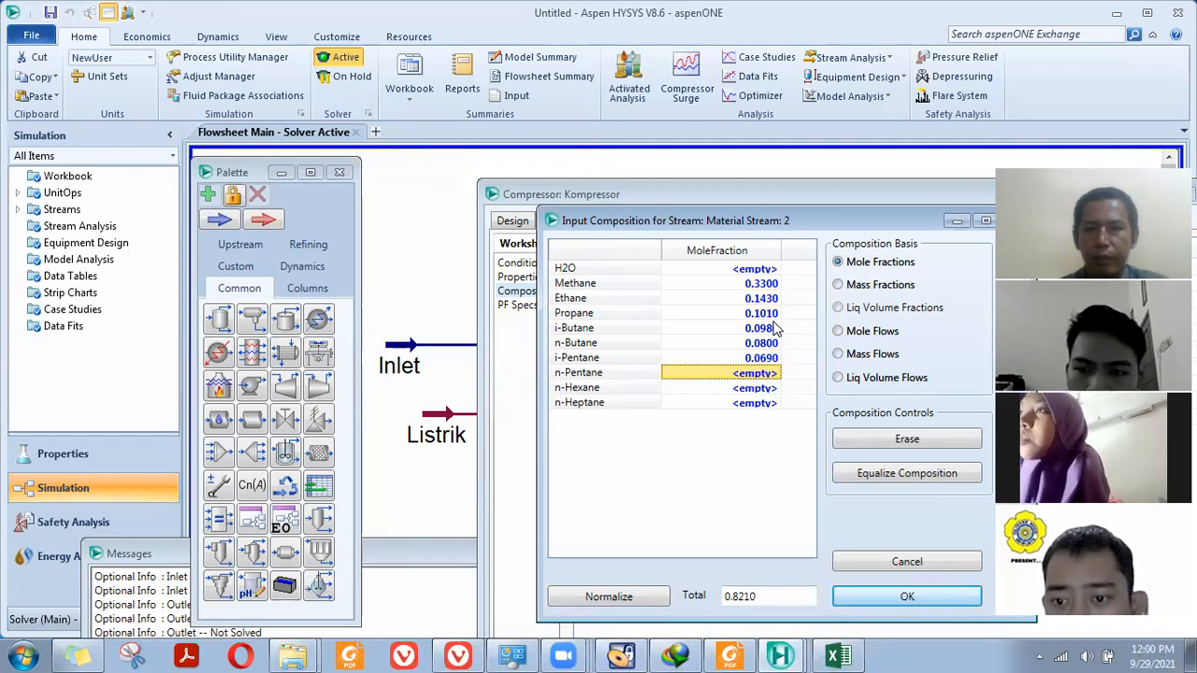
Set stream 2's mole fractions to 0.059 for n-Pentane, 0.078 for n-Hexane and 0.042 for n-Heptane
text(0.0)
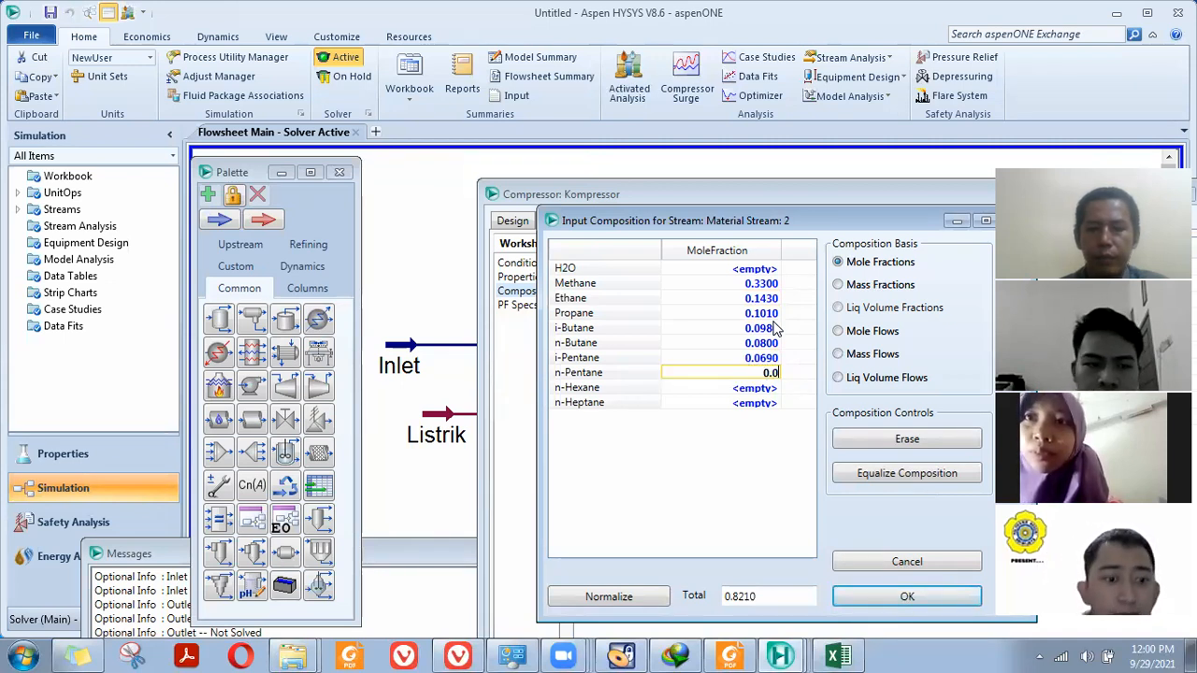
text(59)
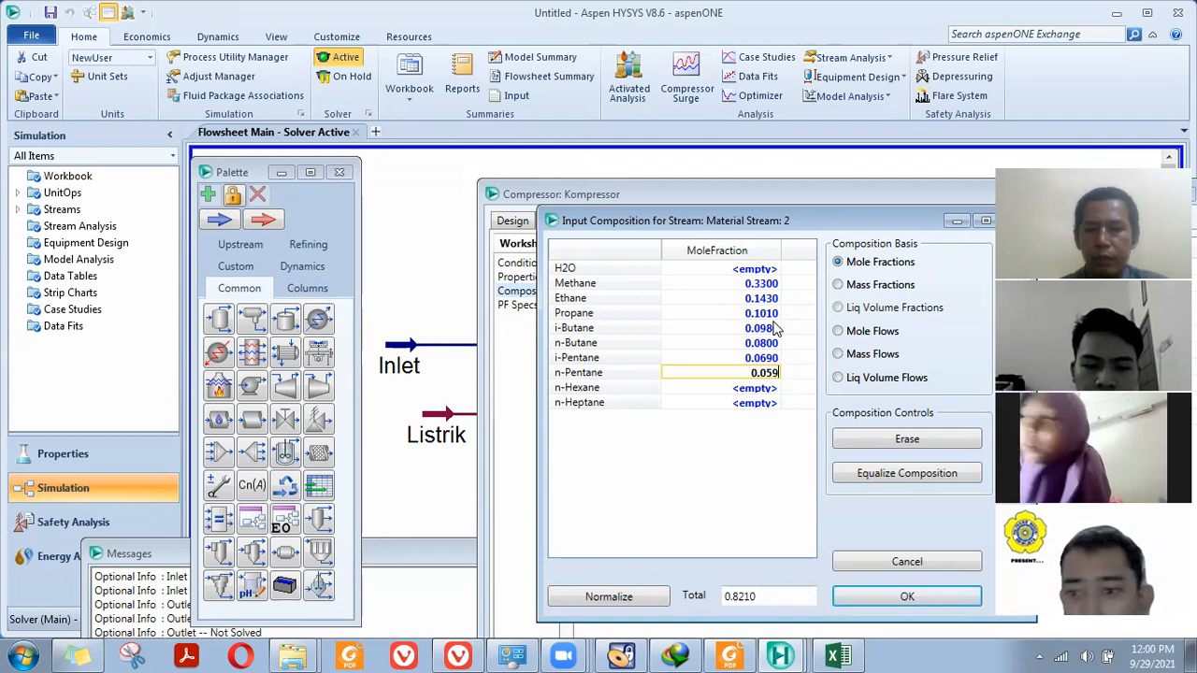
key(Return)
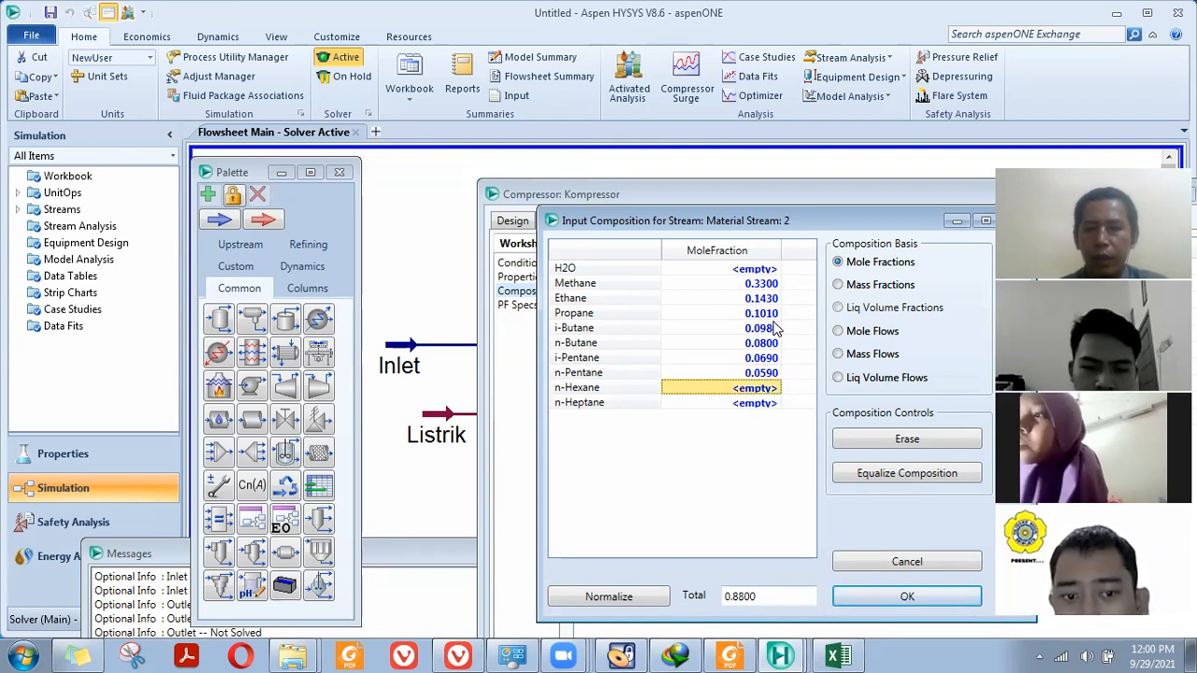
text(0.078)
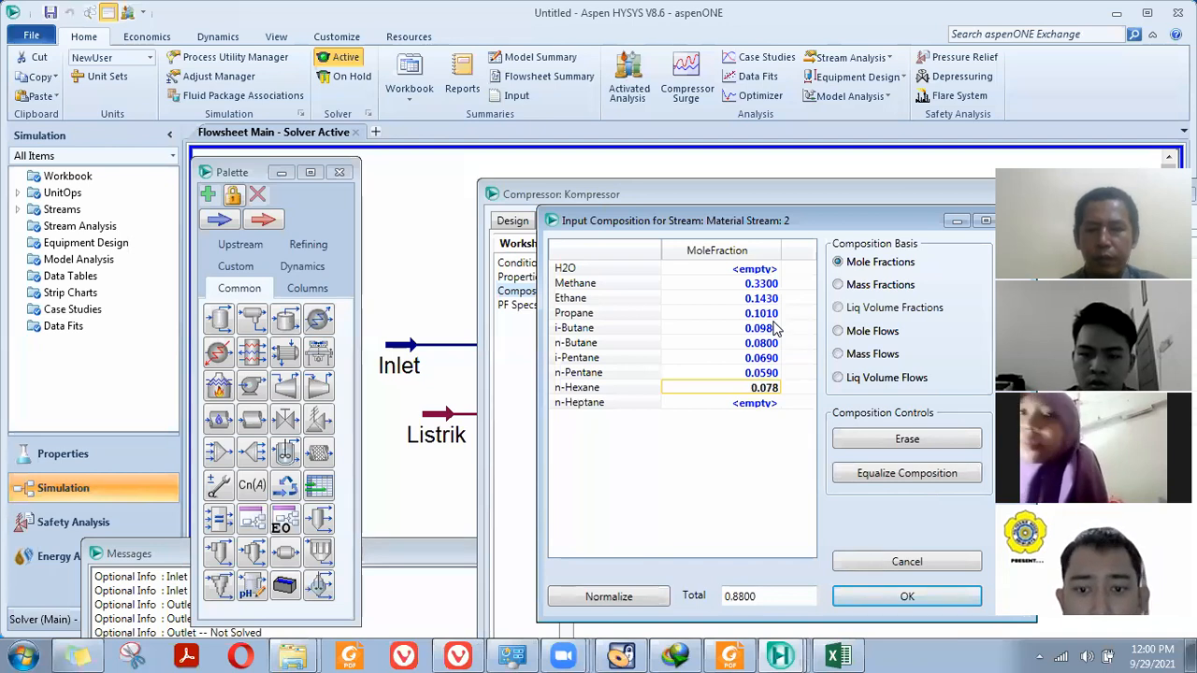
key(Return)
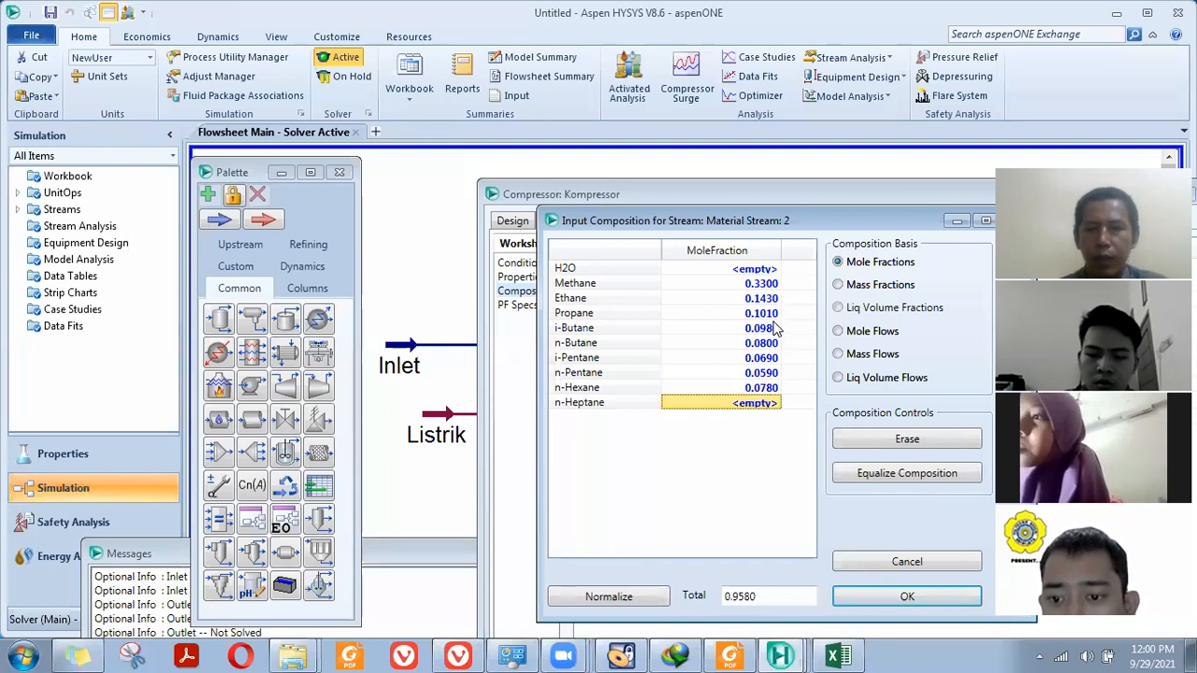
text(0)
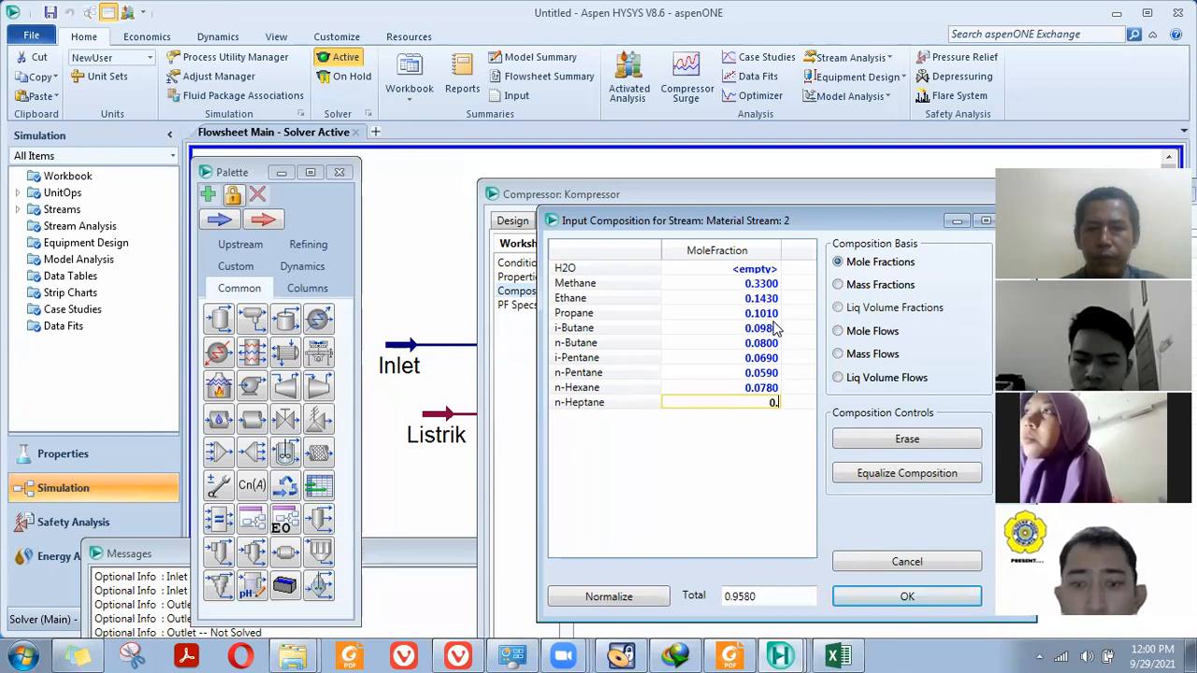
text(.042)
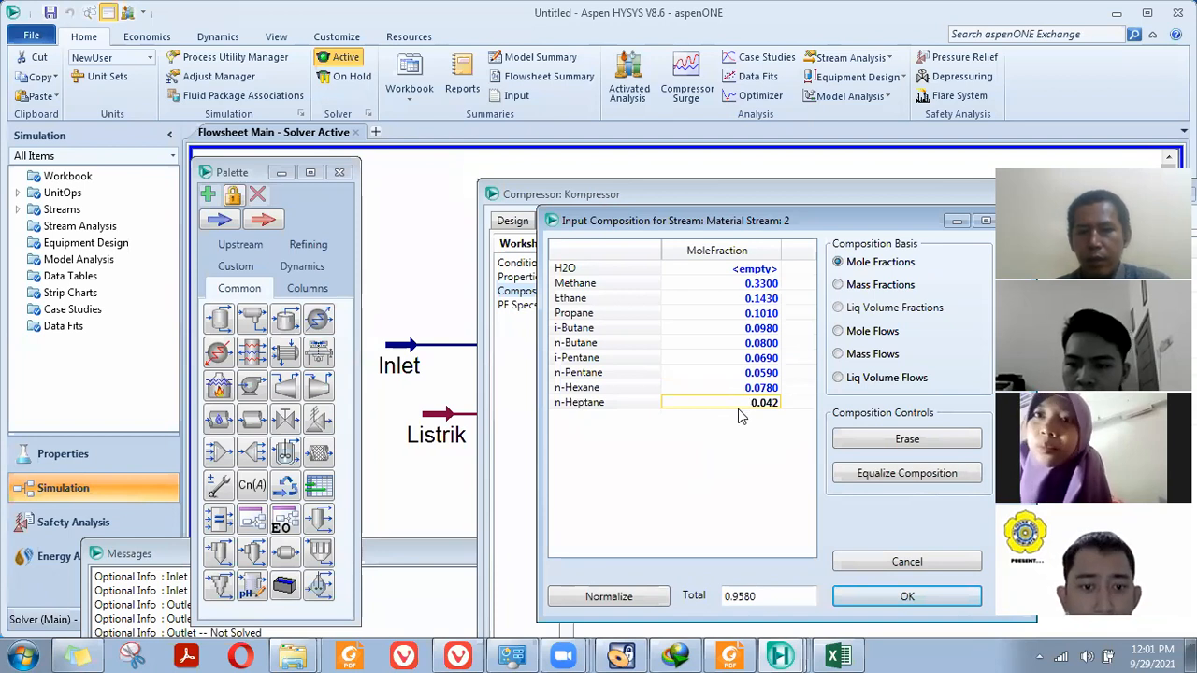
key(Return)
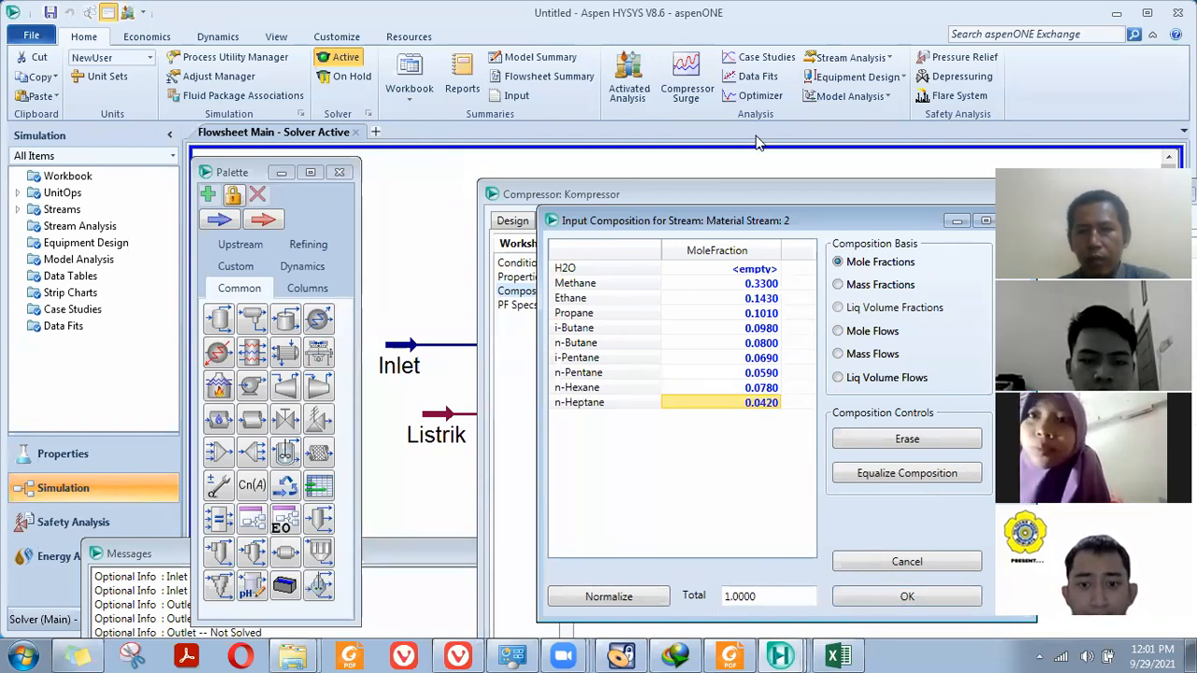
Check the total of stream 2's mole fractions and accept the input composition
mouse_move(720, 574)
mouse_down()
mouse_move(767, 606)
mouse_move(726, 569)
mouse_up()
mouse_move(641, 507)
mouse_down()
mouse_move(641, 528)
mouse_move(666, 501)
mouse_move(697, 540)
mouse_move(726, 495)
mouse_move(727, 509)
mouse_move(780, 496)
mouse_up()
mouse_move(718, 540)
mouse_down()
mouse_move(798, 502)
mouse_move(723, 475)
mouse_move(625, 520)
mouse_move(666, 550)
mouse_move(726, 537)
mouse_up()
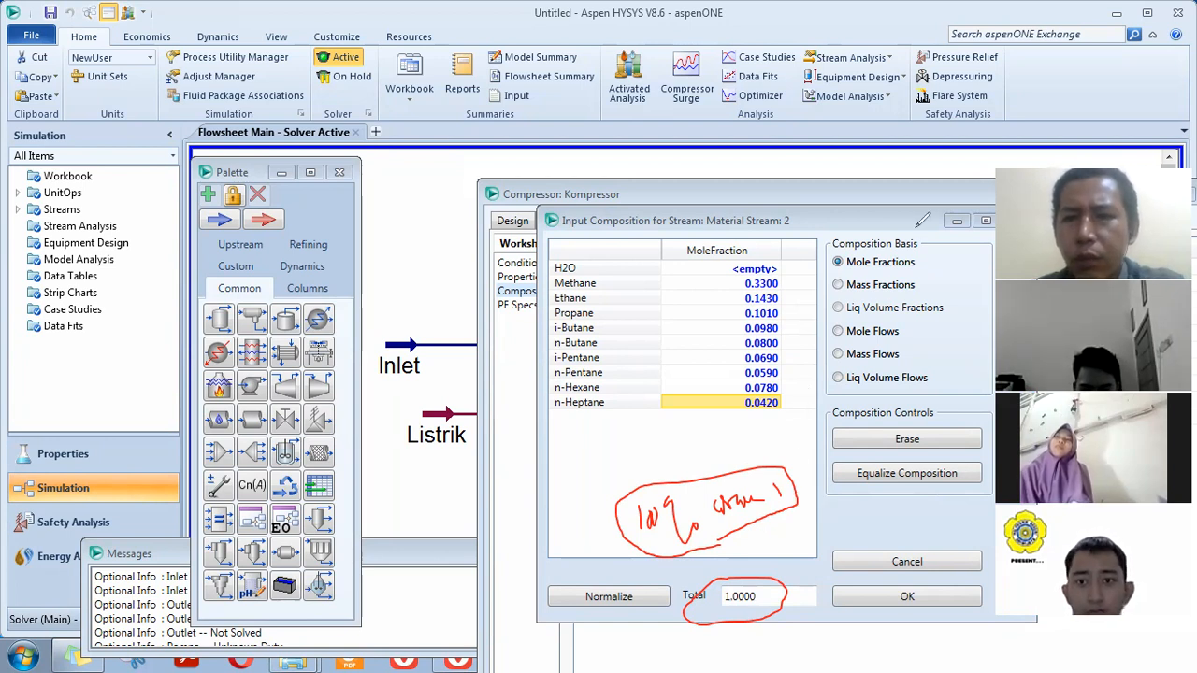
click(984, 195)
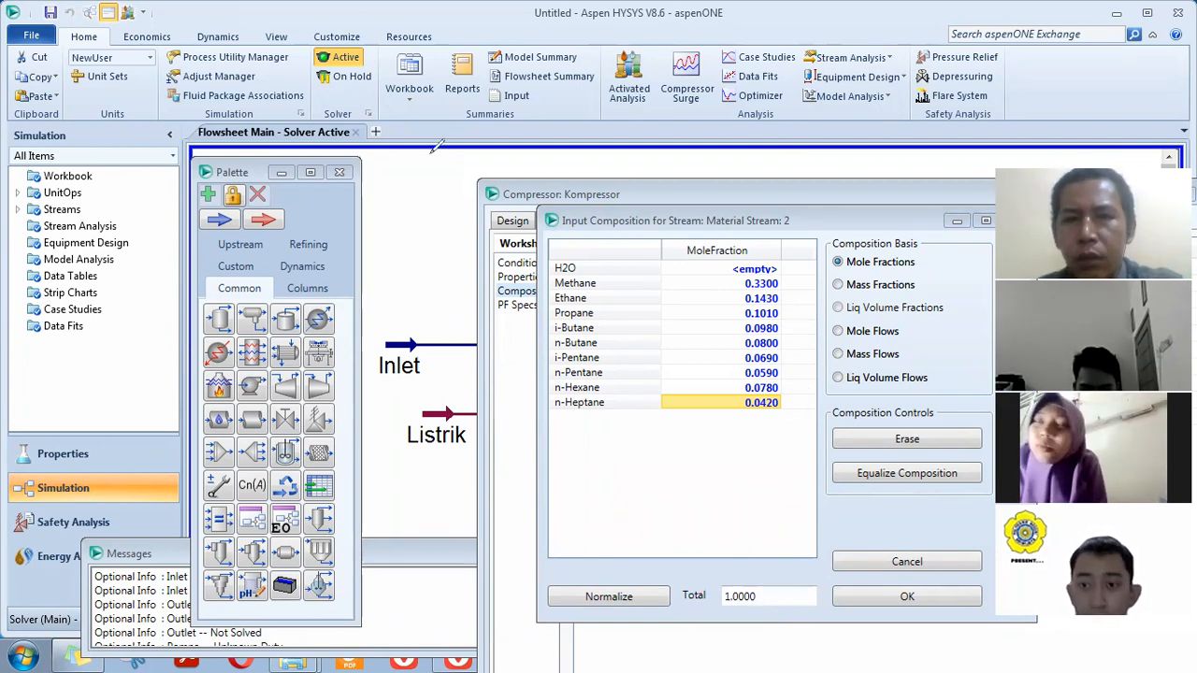
click(923, 608)
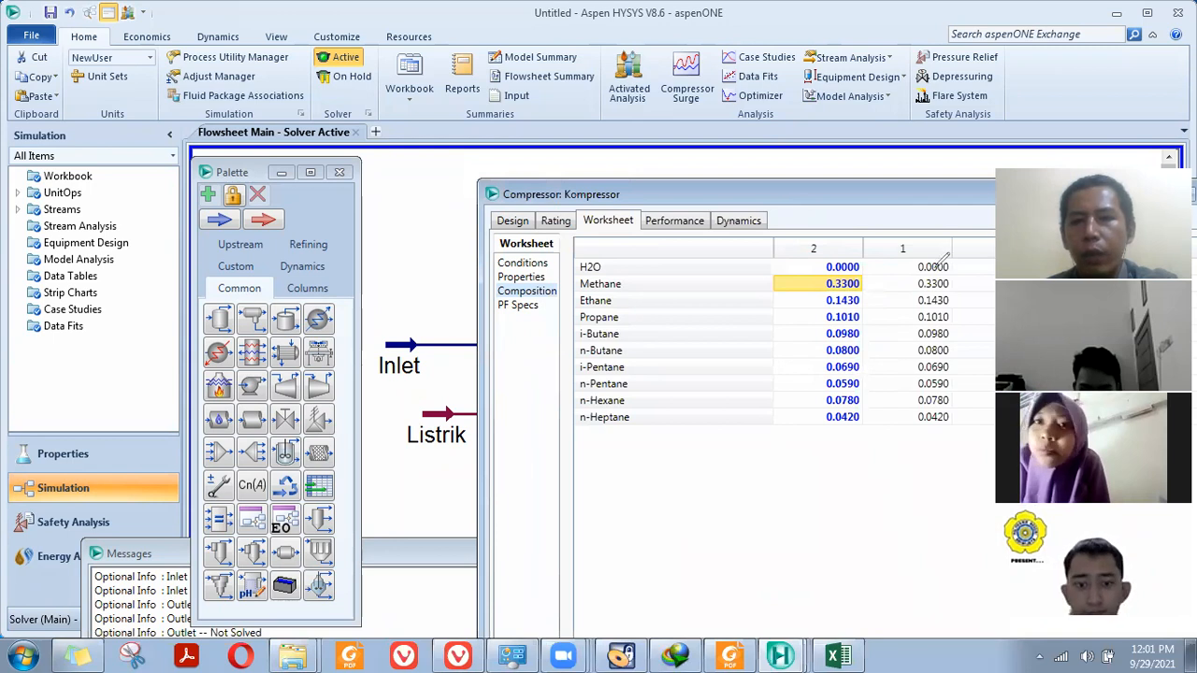
Compare the composition of outlet stream 1 with that of inlet stream 2 in the compressor's worksheet
mouse_move(914, 276)
mouse_down()
mouse_move(967, 287)
mouse_move(952, 434)
mouse_move(915, 430)
mouse_move(900, 281)
mouse_move(912, 274)
mouse_up()
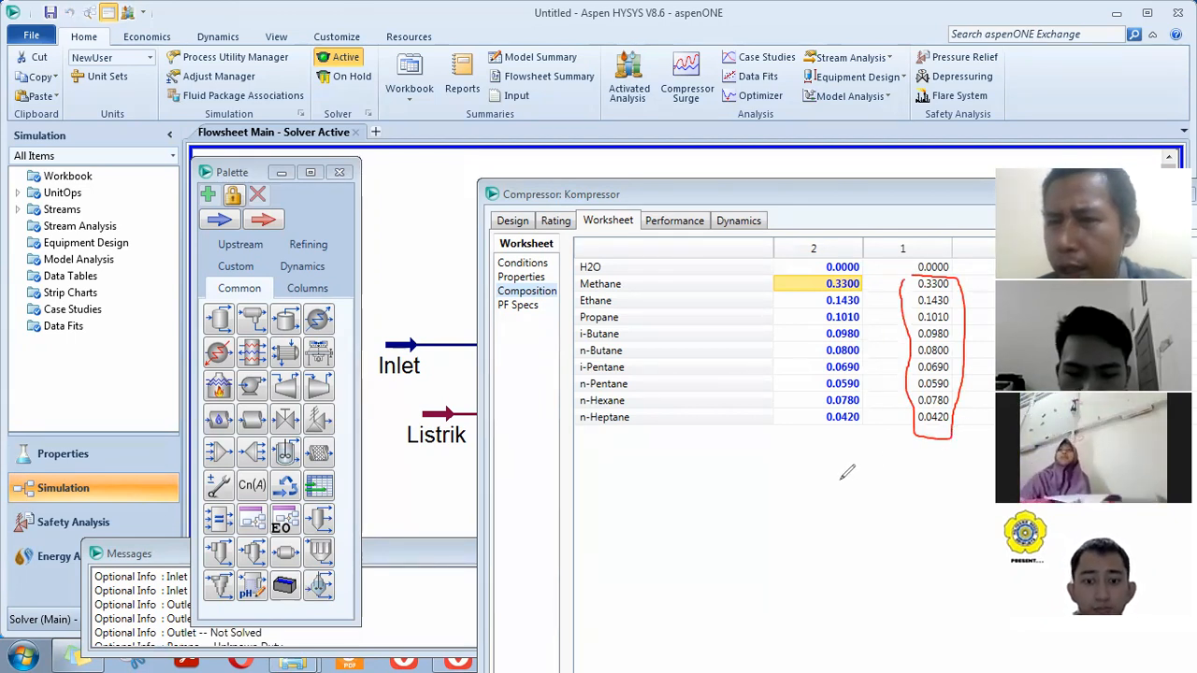
mouse_move(818, 453)
mouse_down()
mouse_move(814, 465)
mouse_move(851, 451)
mouse_move(995, 447)
mouse_up()
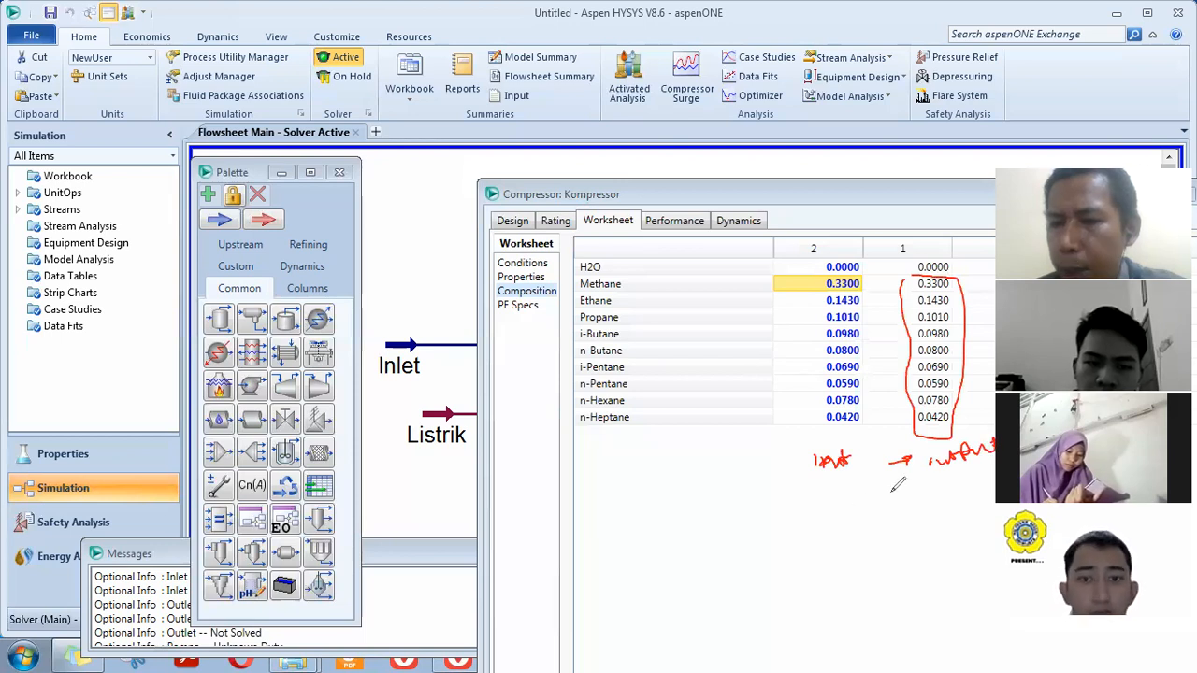
mouse_move(881, 485)
mouse_down()
mouse_move(893, 505)
mouse_move(881, 506)
mouse_move(971, 473)
mouse_move(961, 477)
mouse_up()
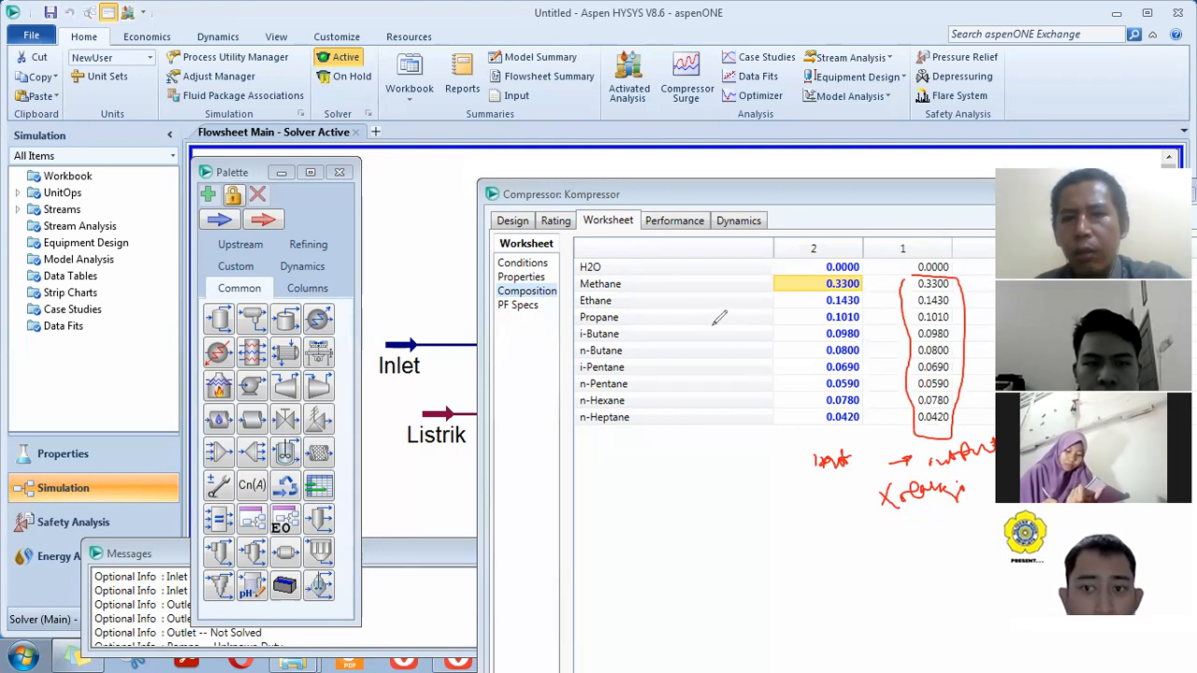
click(1003, 136)
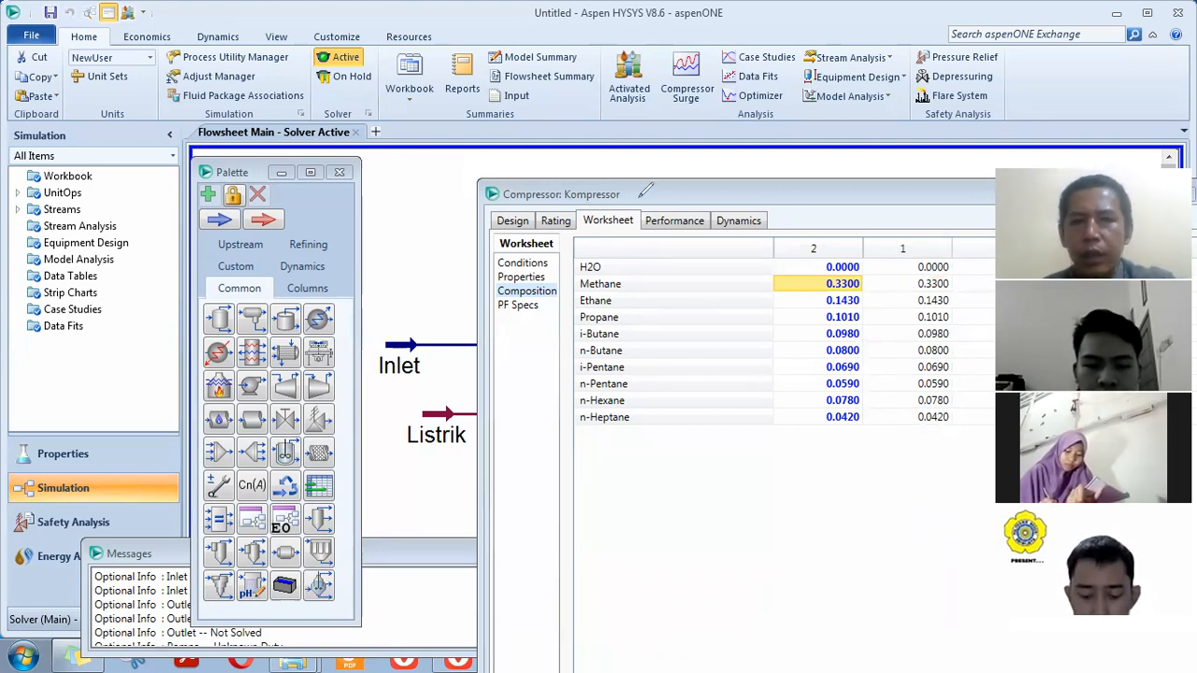
Show the conditions of the compressor's connected streams, consult the PDF tutorial and select the name of stream 2
click(523, 264)
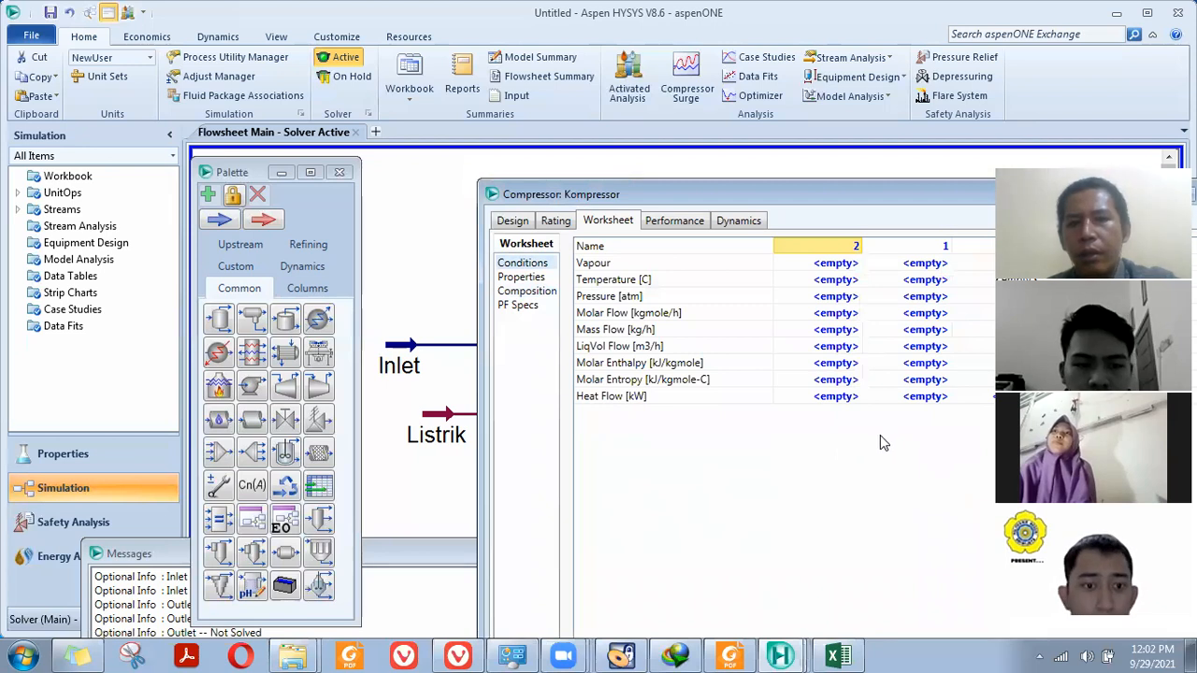
click(729, 655)
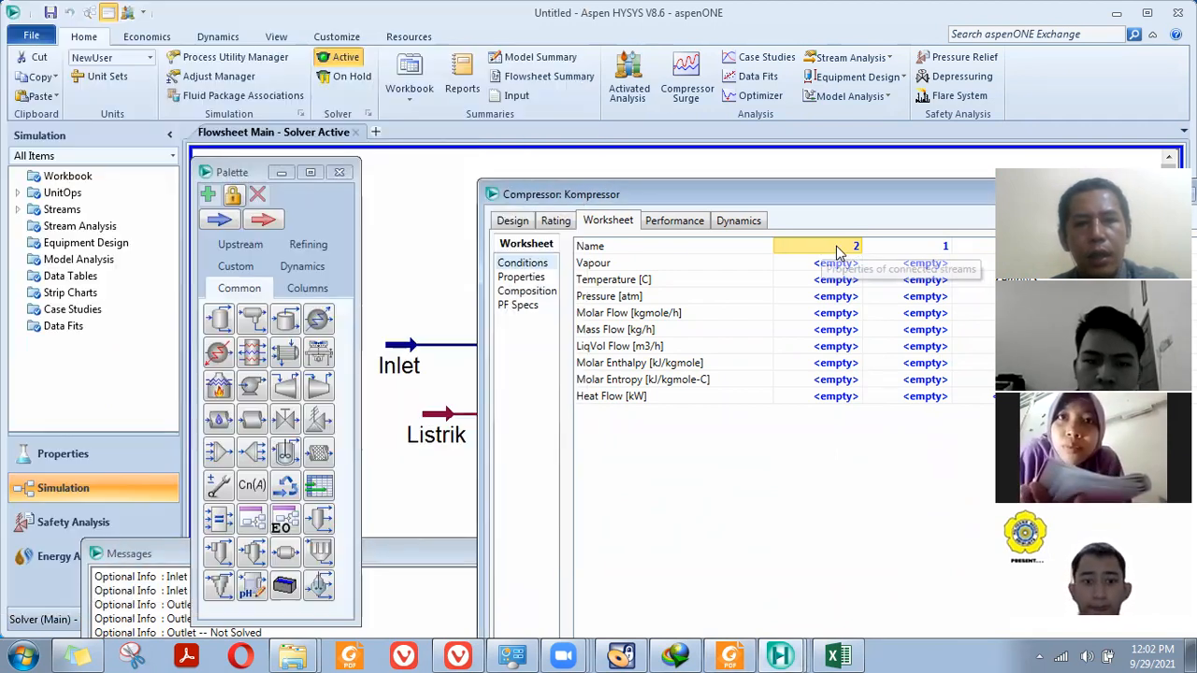
click(827, 245)
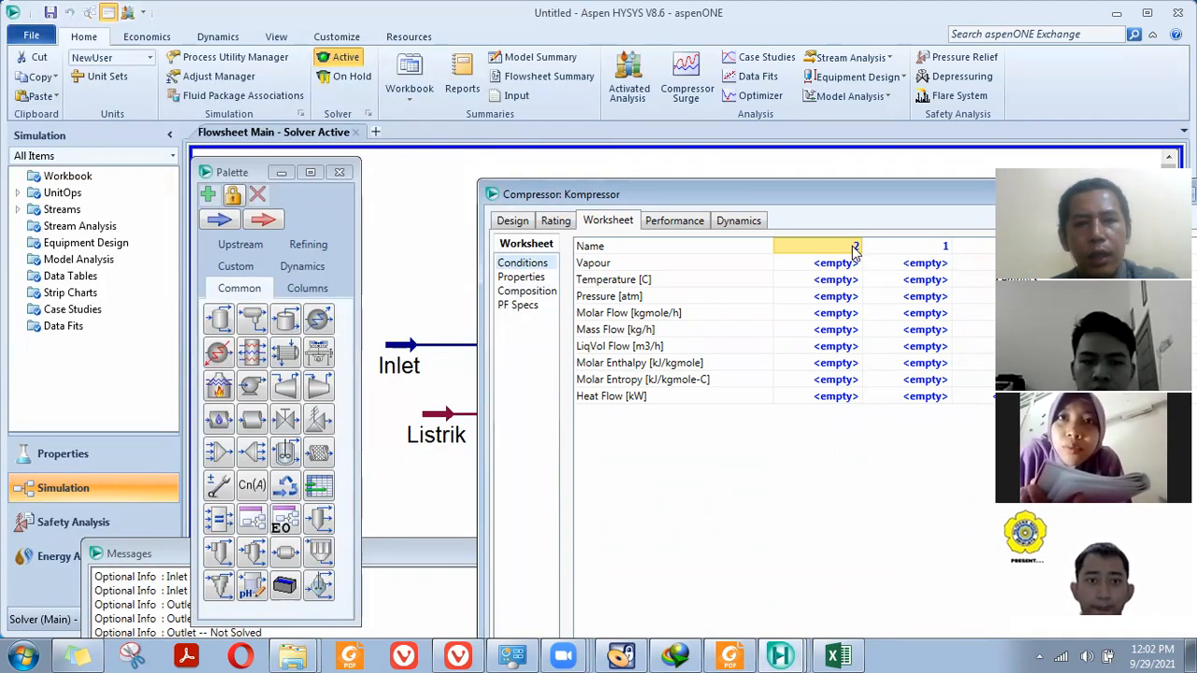
double_click(854, 248)
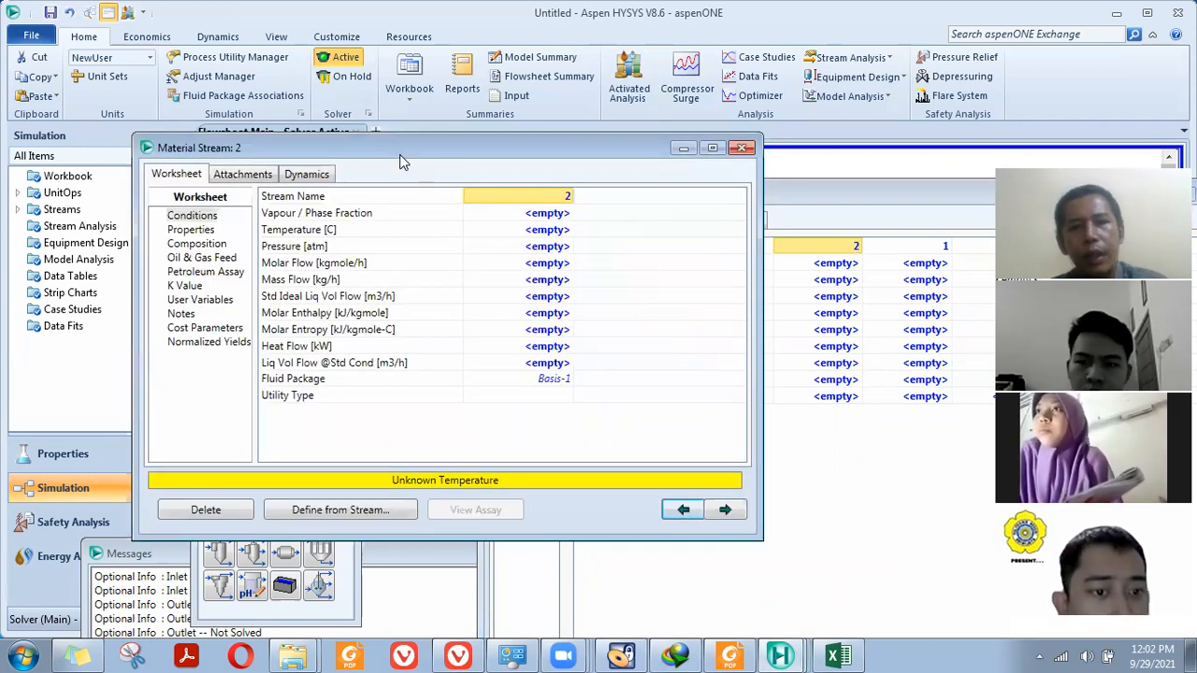
drag(400, 162, 394, 274)
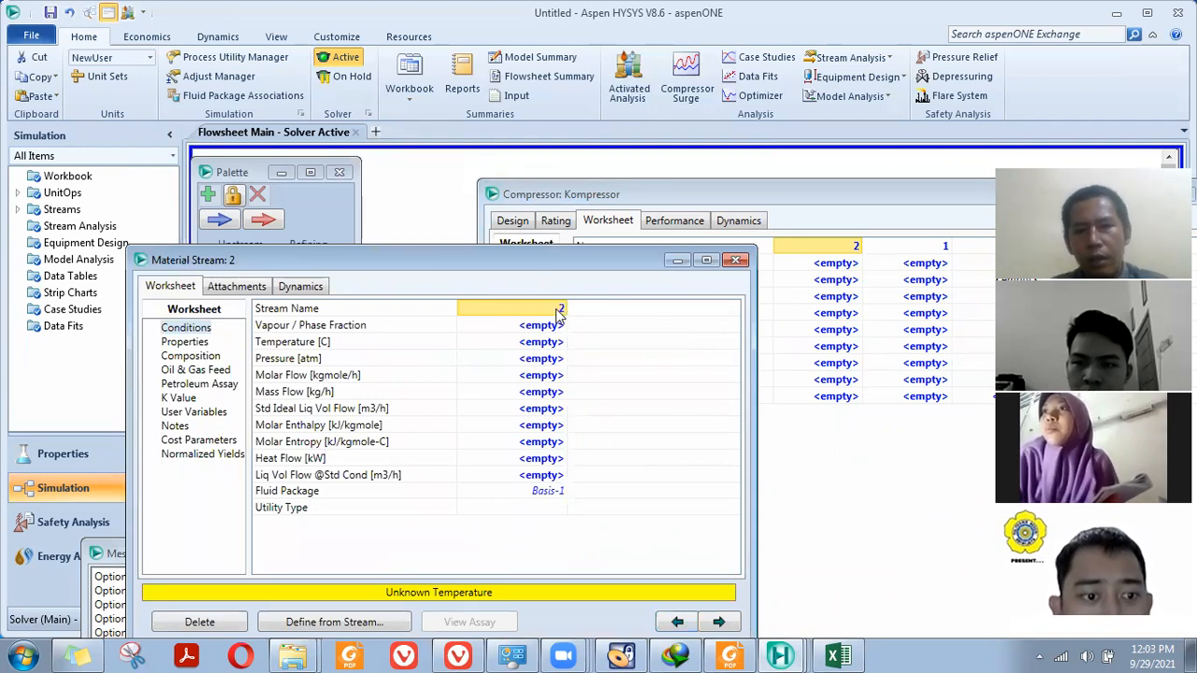
click(737, 259)
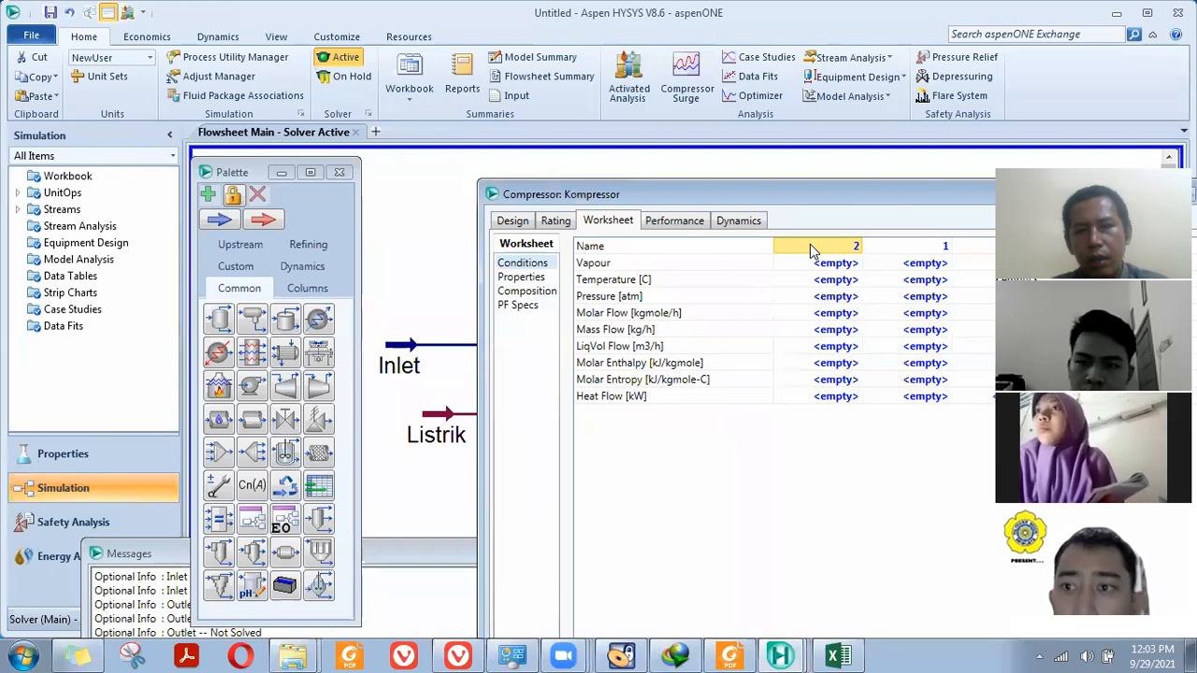
Rename the compressor's inlet stream 2 as NG Input and its outlet stream 1 as NG Output
text(NG)
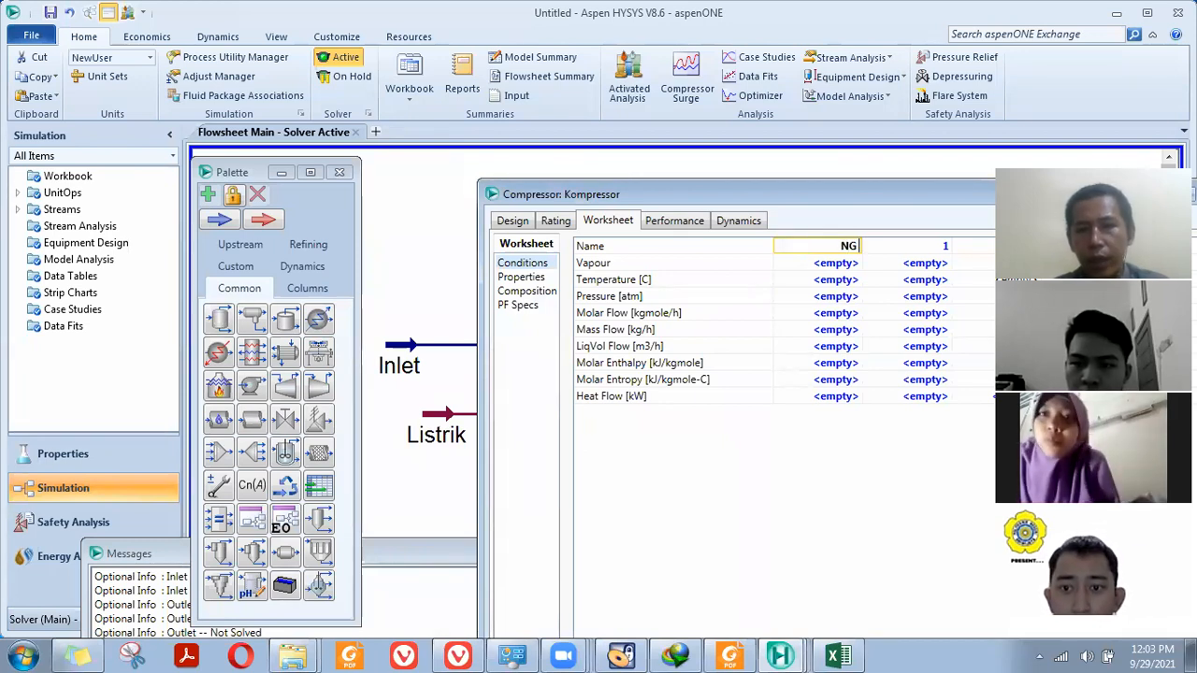
text( In)
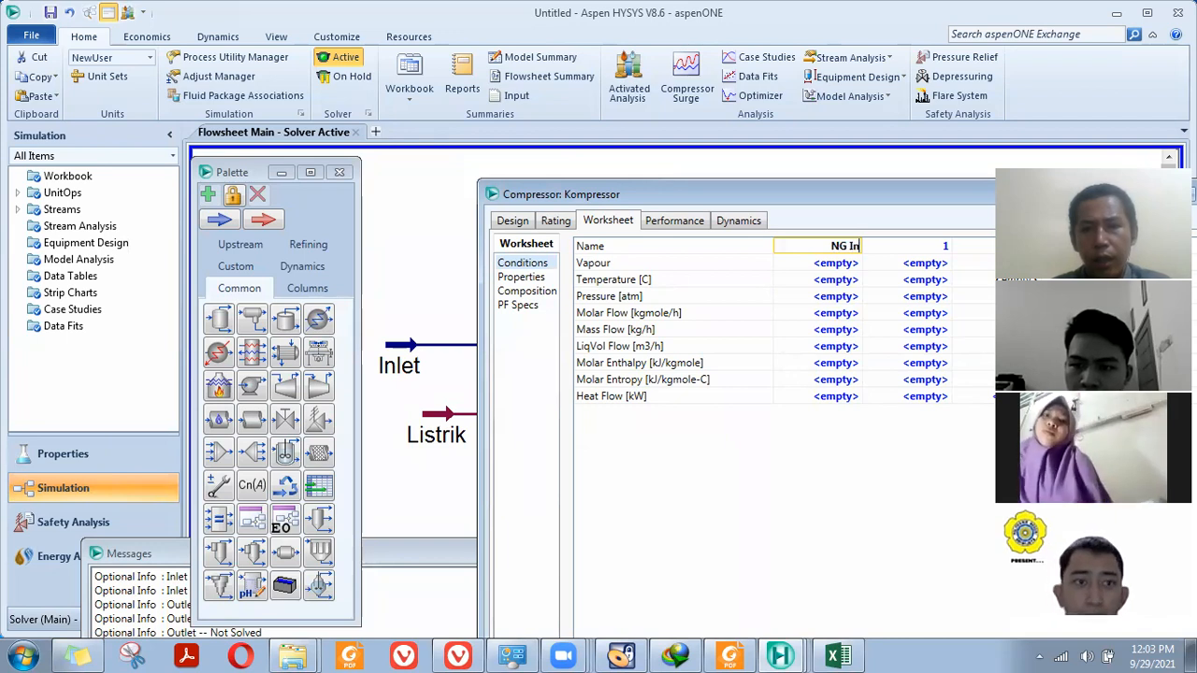
text(put)
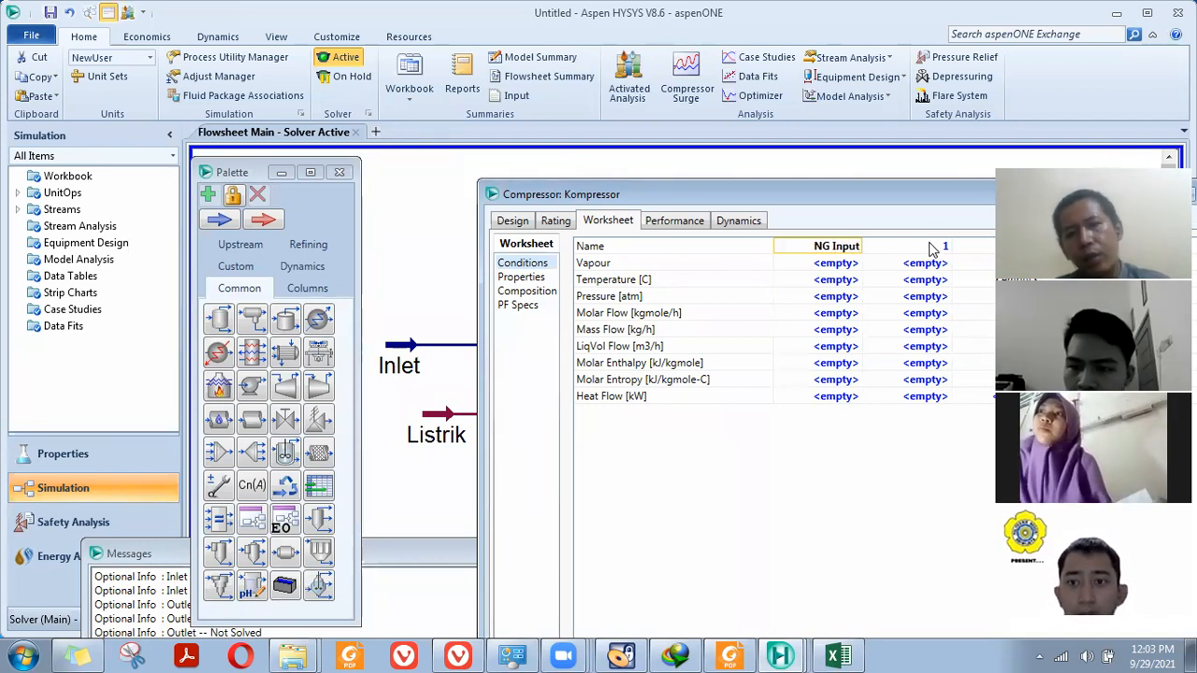
click(930, 247)
text(NG)
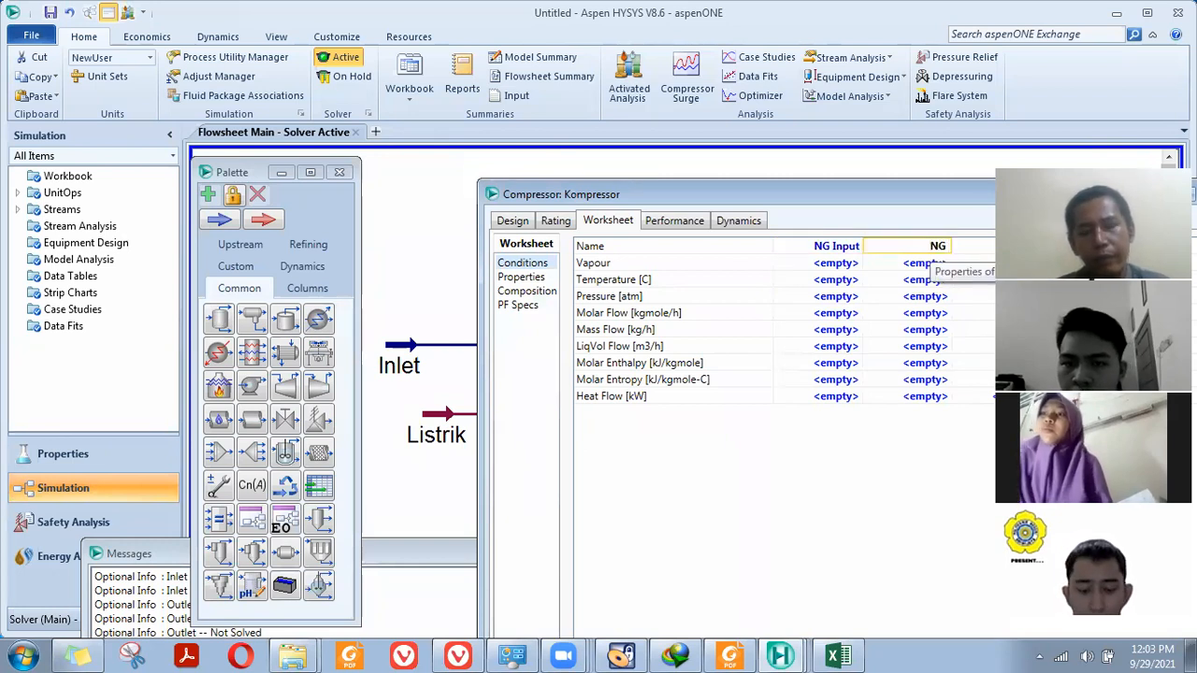
text( Outpu)
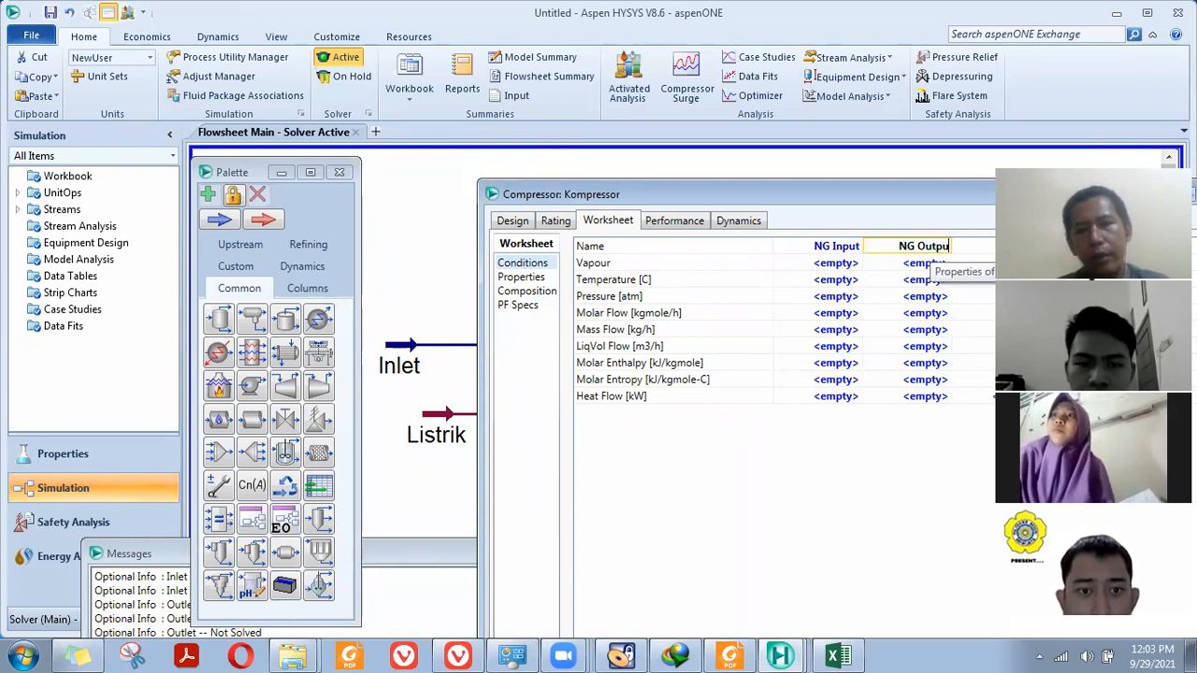
text(t)
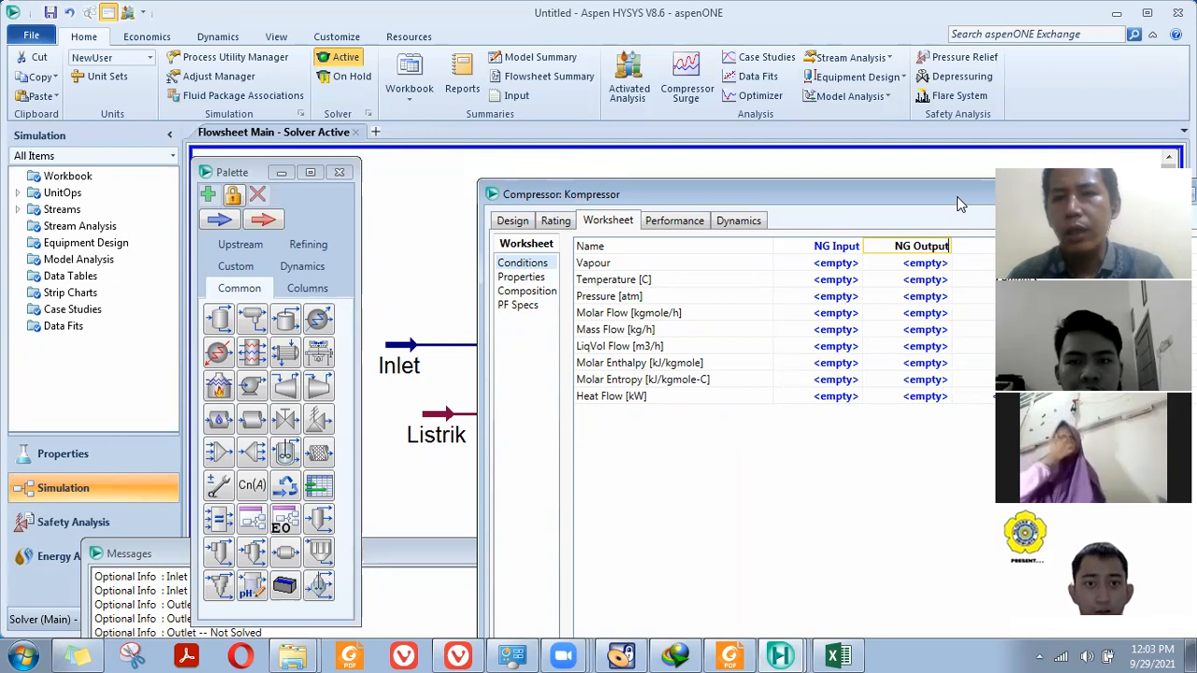
Rename the compressor's energy stream as Listrik_K in the worksheet conditions
drag(958, 204, 878, 225)
click(924, 268)
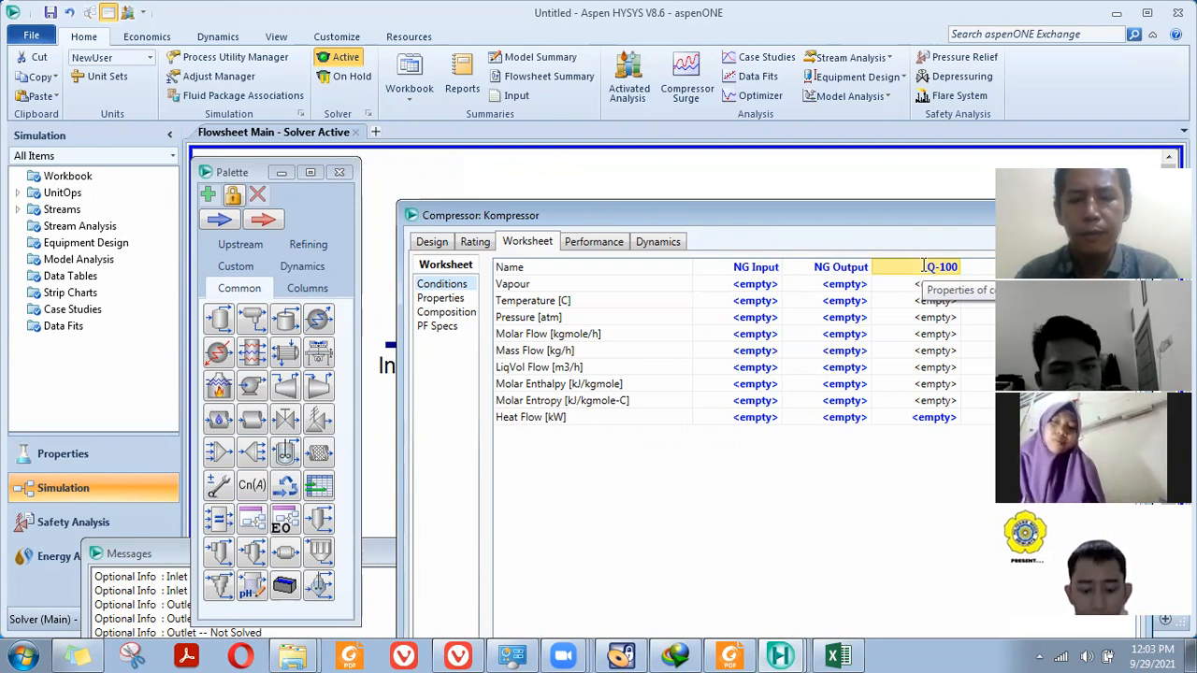
text(Listrik)
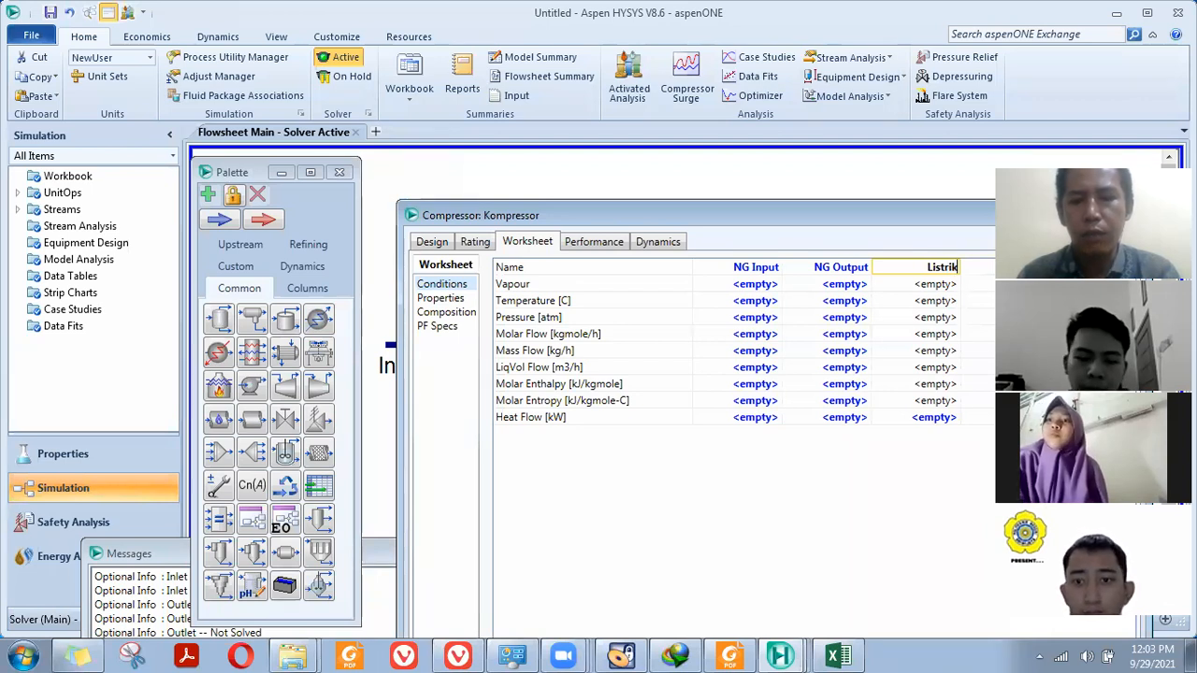
text(_K)
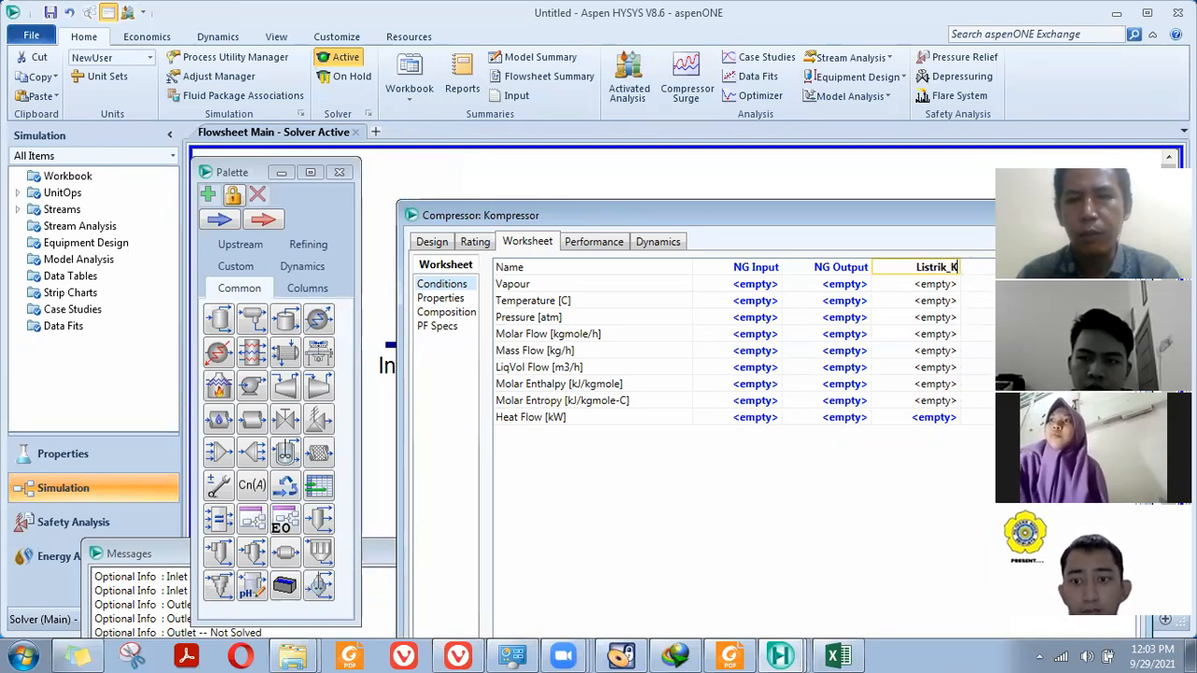
click(932, 286)
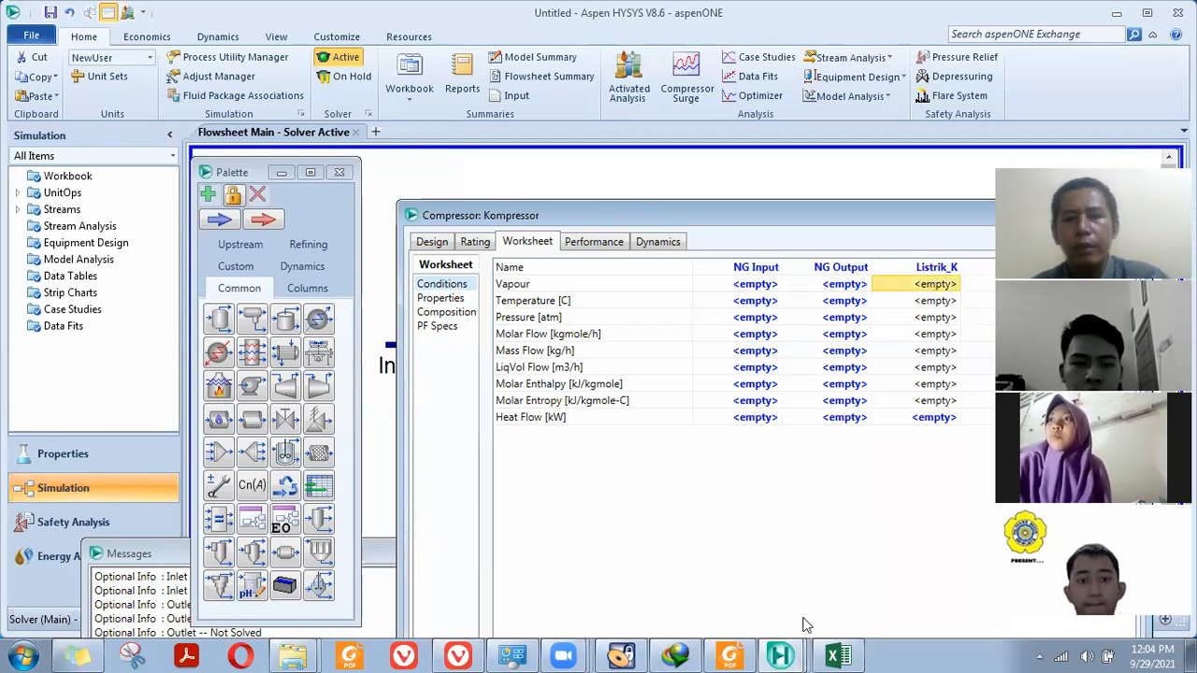
Consult the PDF tutorial's feed stream table for the natural gas temperature, pressure and molar flow
click(731, 654)
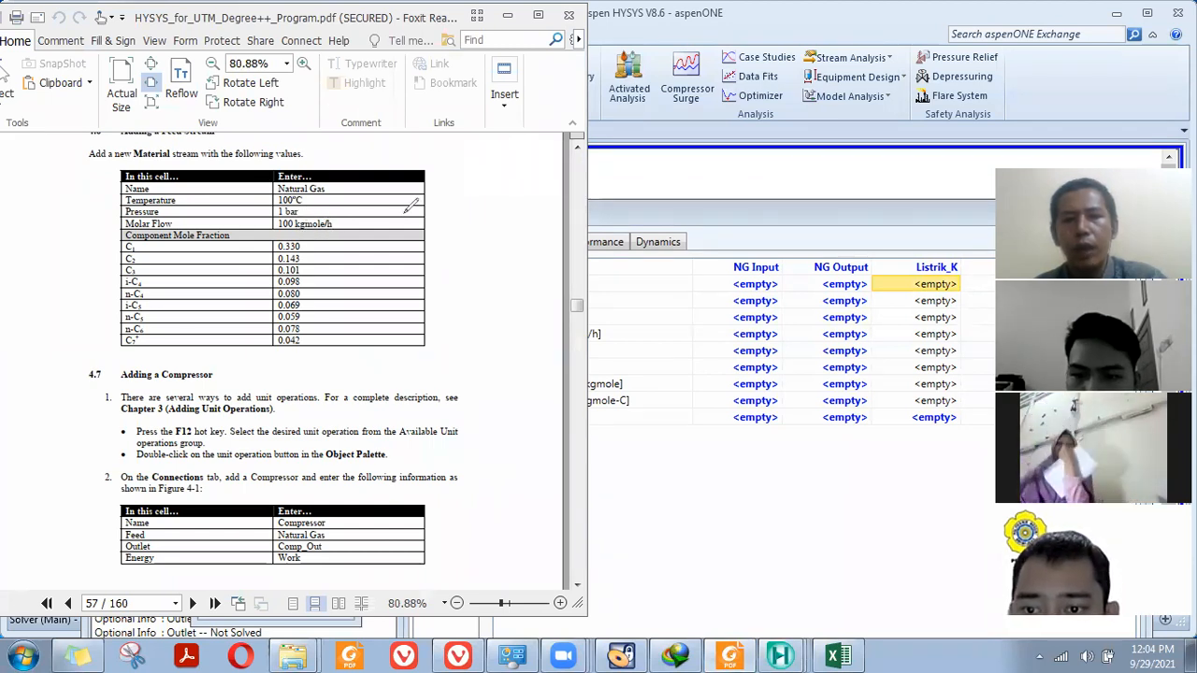
drag(332, 195, 342, 237)
mouse_move(371, 199)
mouse_down()
mouse_move(367, 225)
mouse_move(408, 211)
mouse_move(413, 192)
mouse_move(456, 208)
mouse_move(477, 193)
mouse_move(530, 205)
mouse_up()
mouse_move(441, 242)
mouse_down()
mouse_move(468, 249)
mouse_move(501, 233)
mouse_up()
drag(492, 234, 493, 250)
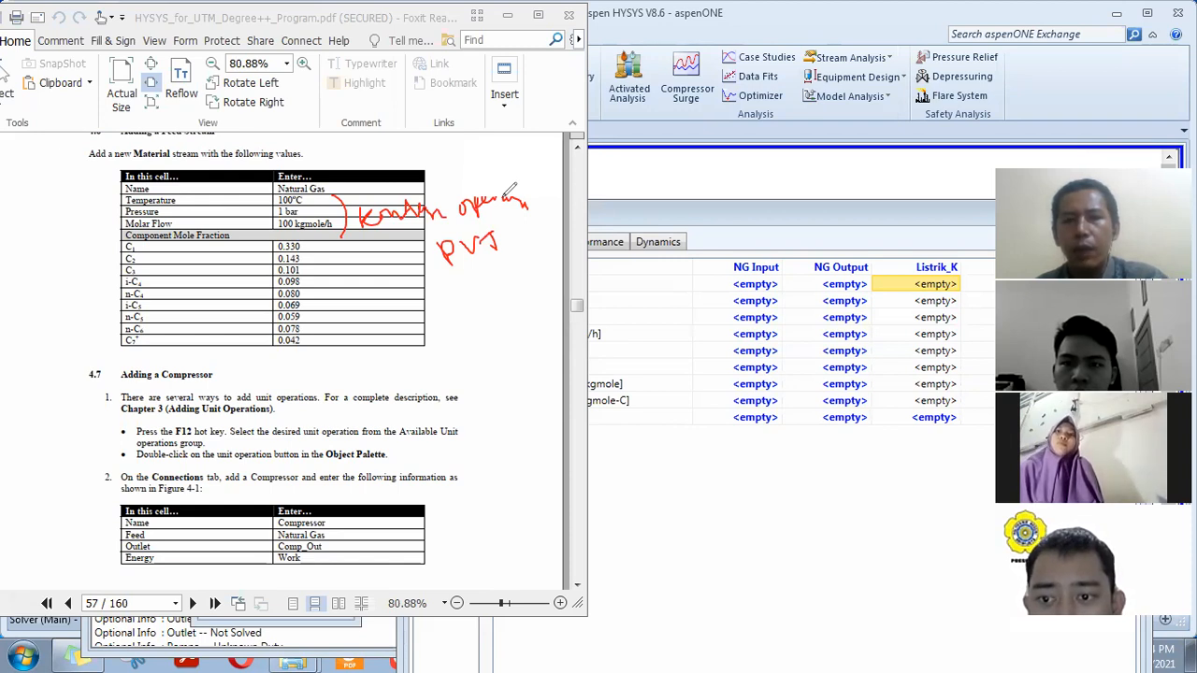
Return to Aspen HYSYS and set the NG Input temperature to 100 C in the compressor's worksheet conditions
click(824, 465)
click(767, 304)
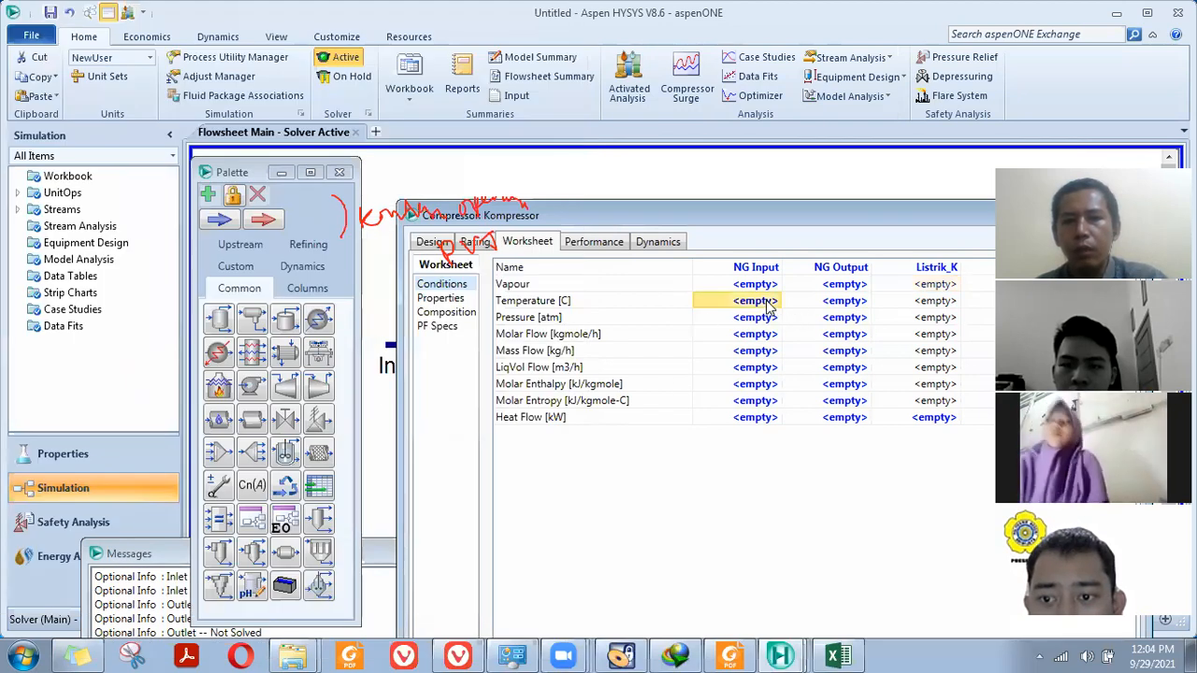
text(100)
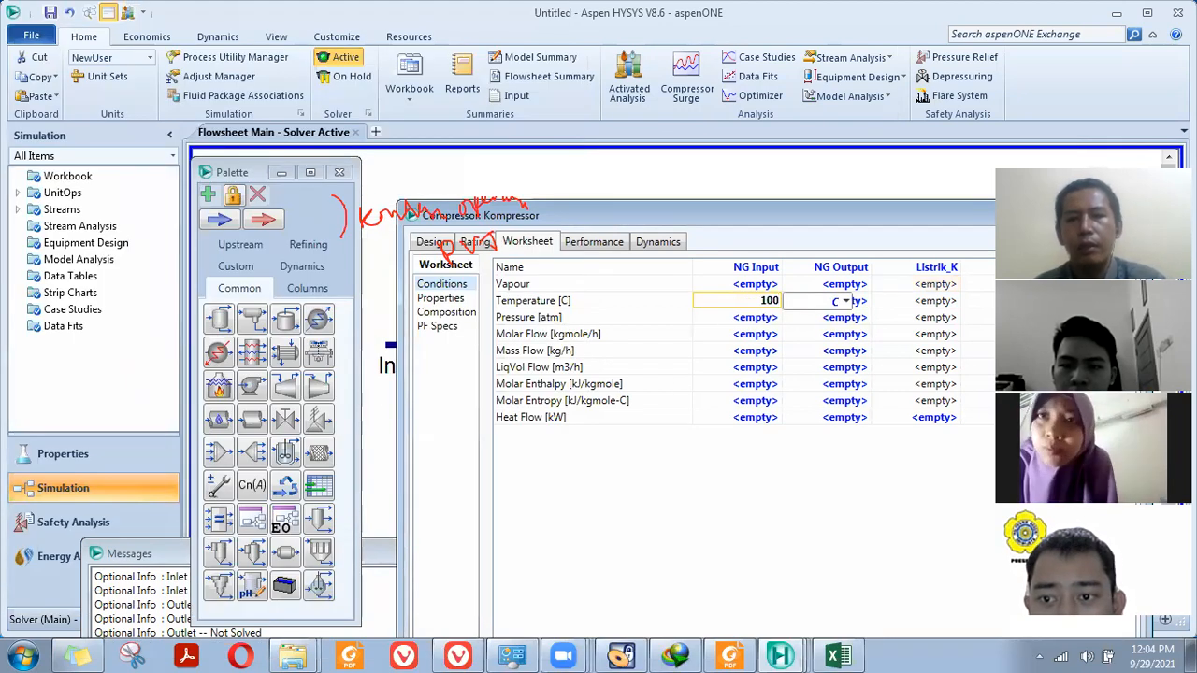
key(Return)
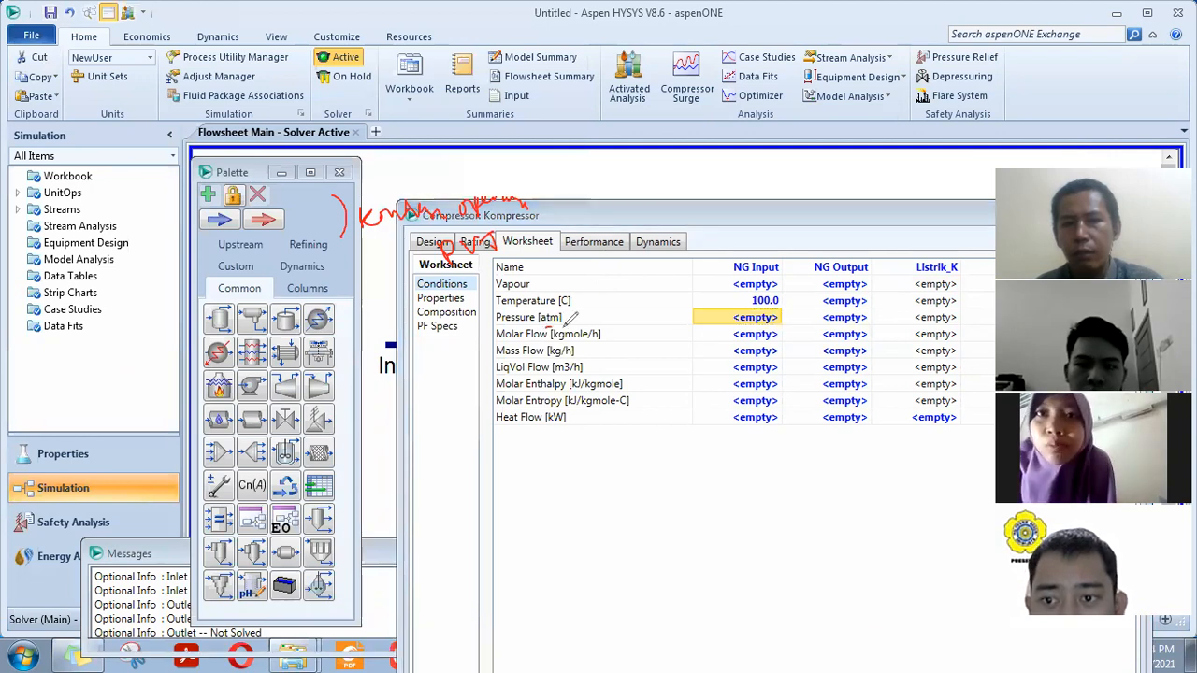
Change the display unit for pressure to bar in the NewUser unit set and close the units settings
drag(546, 327, 572, 327)
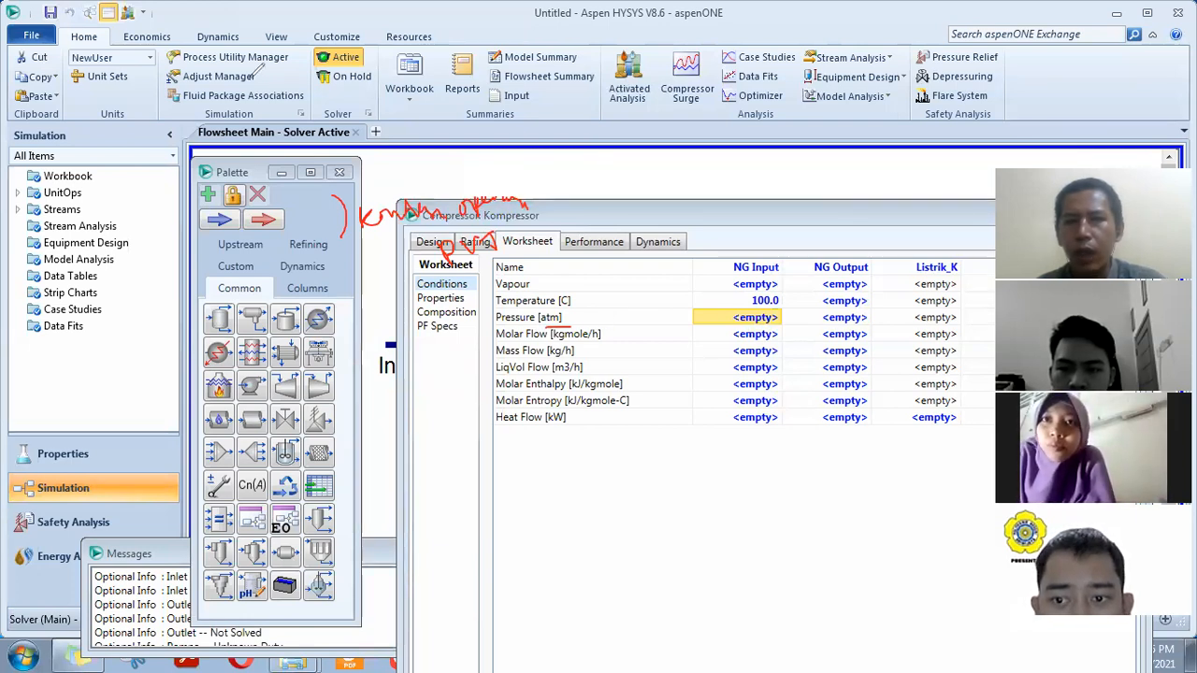
click(105, 81)
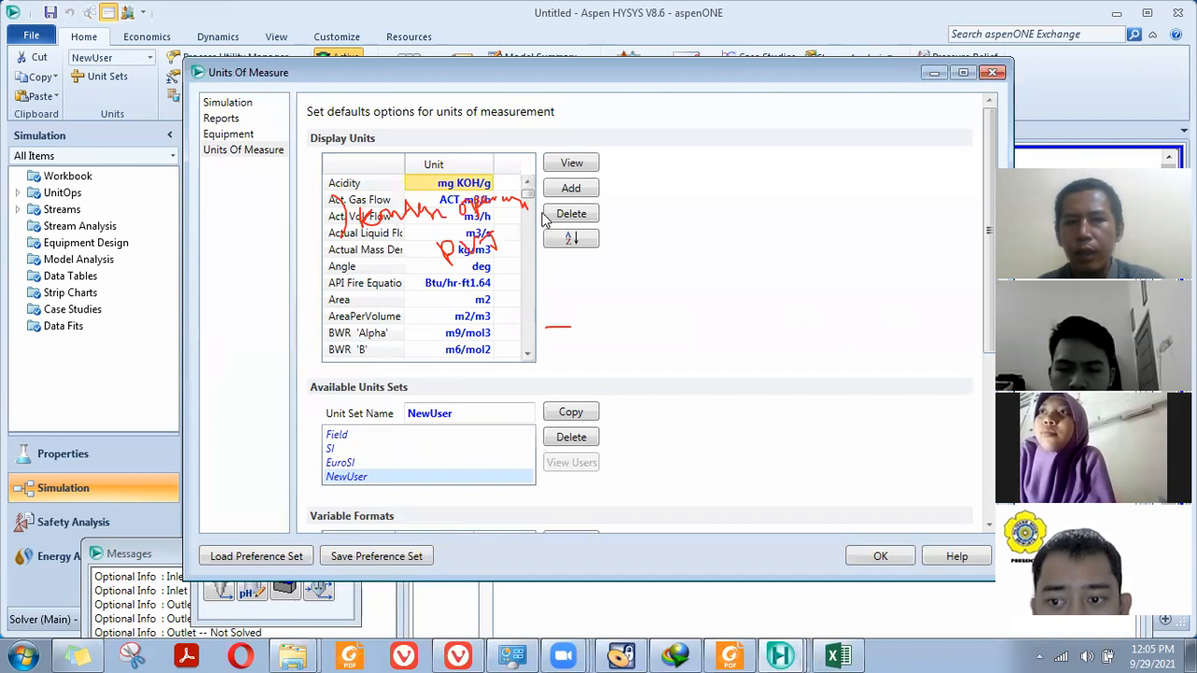
scroll(534, 234, down, 10)
drag(529, 221, 527, 298)
click(488, 333)
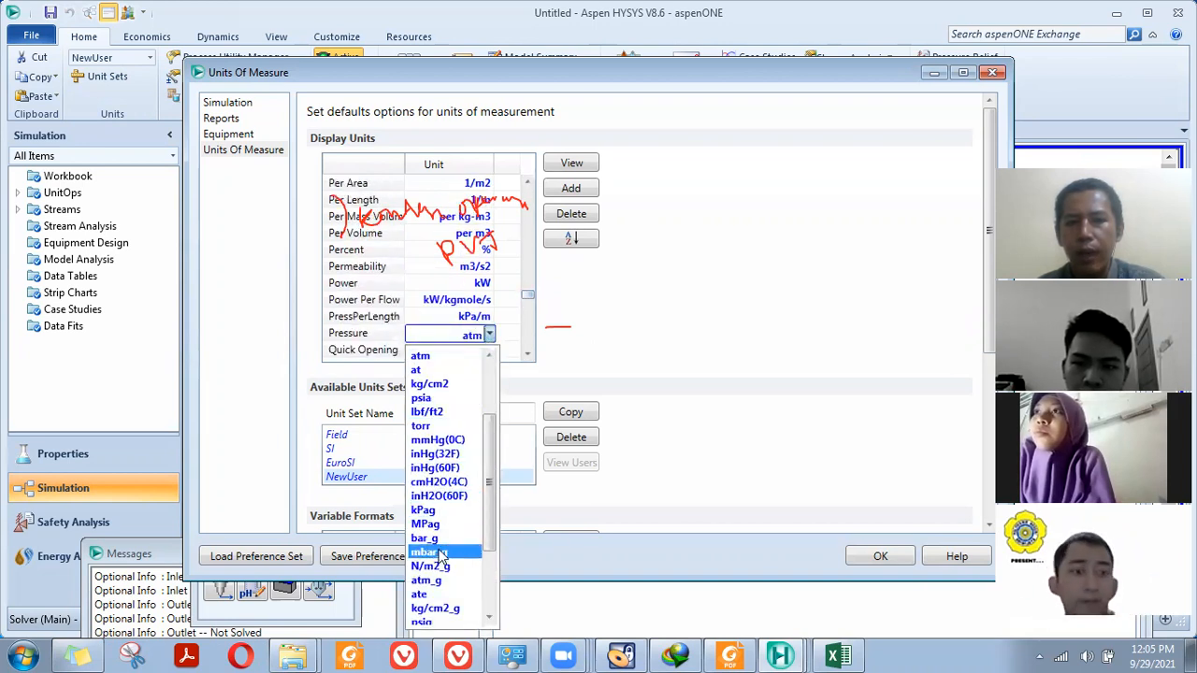
scroll(437, 471, up, 3)
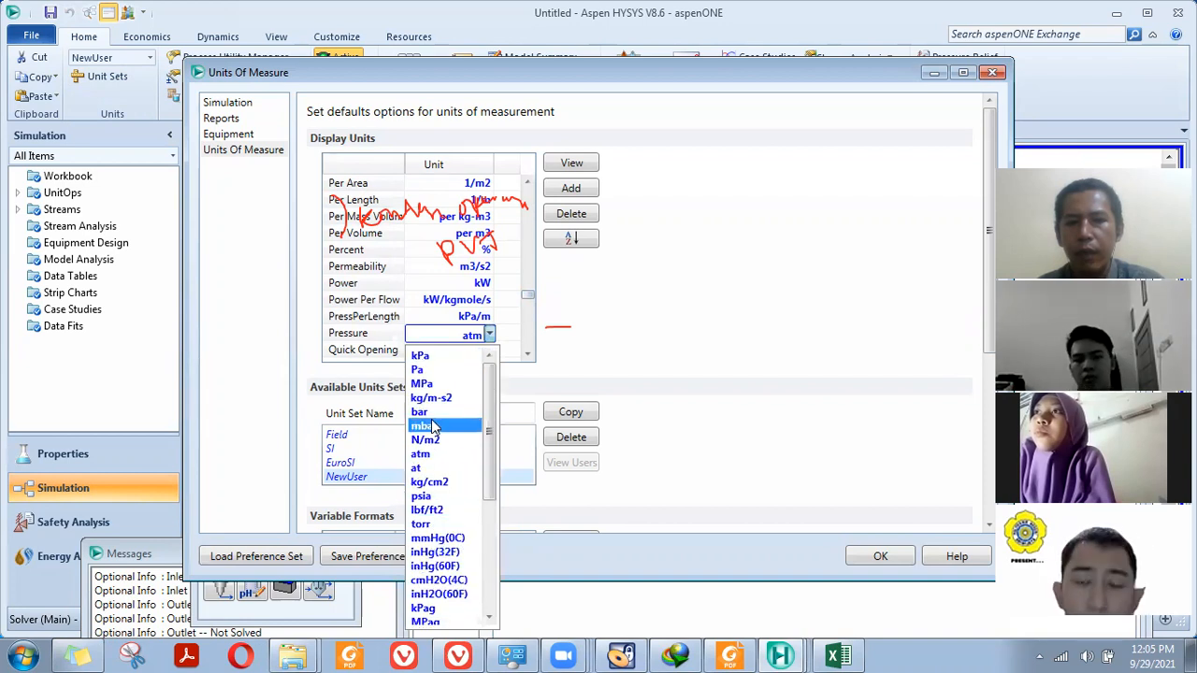
click(432, 413)
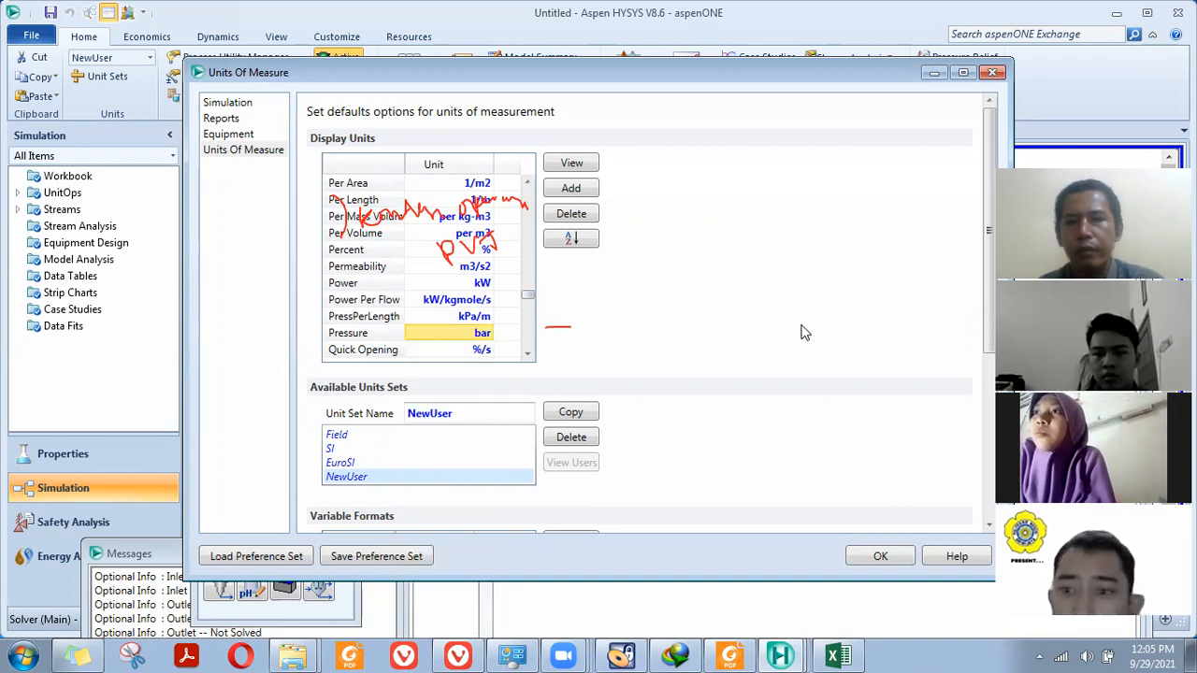
click(995, 73)
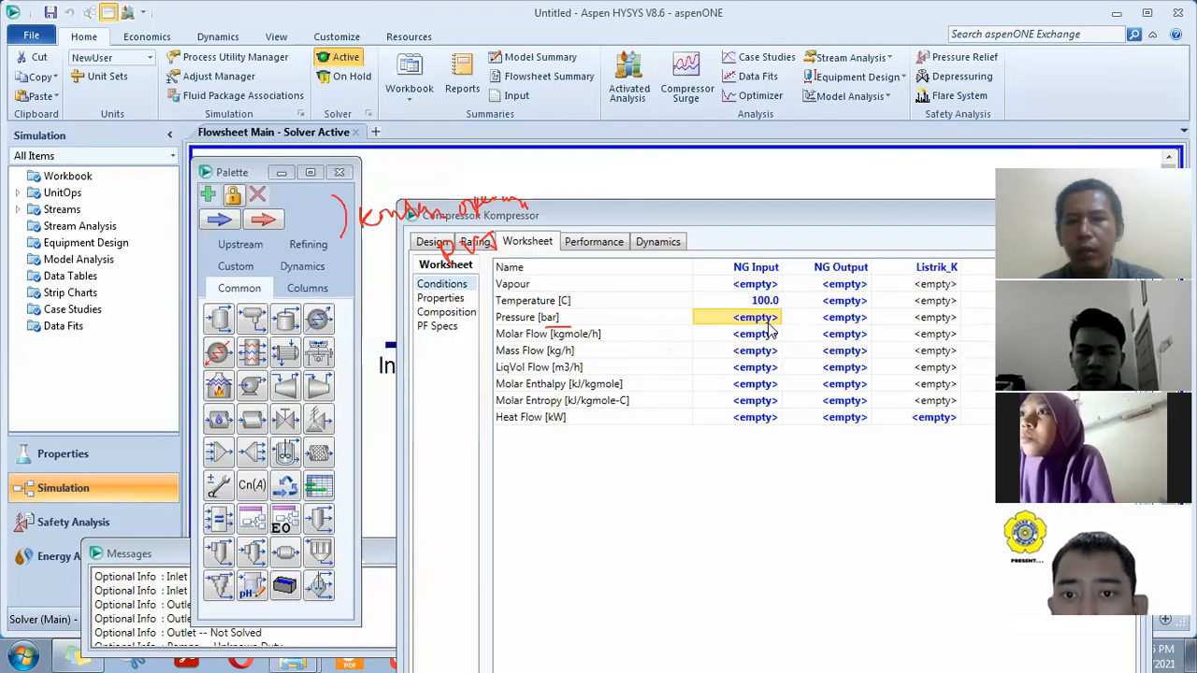
Set the NG Input pressure to 1 bar and, after checking the PDF feed table, its molar flow to 100 kgmole/h
text(1)
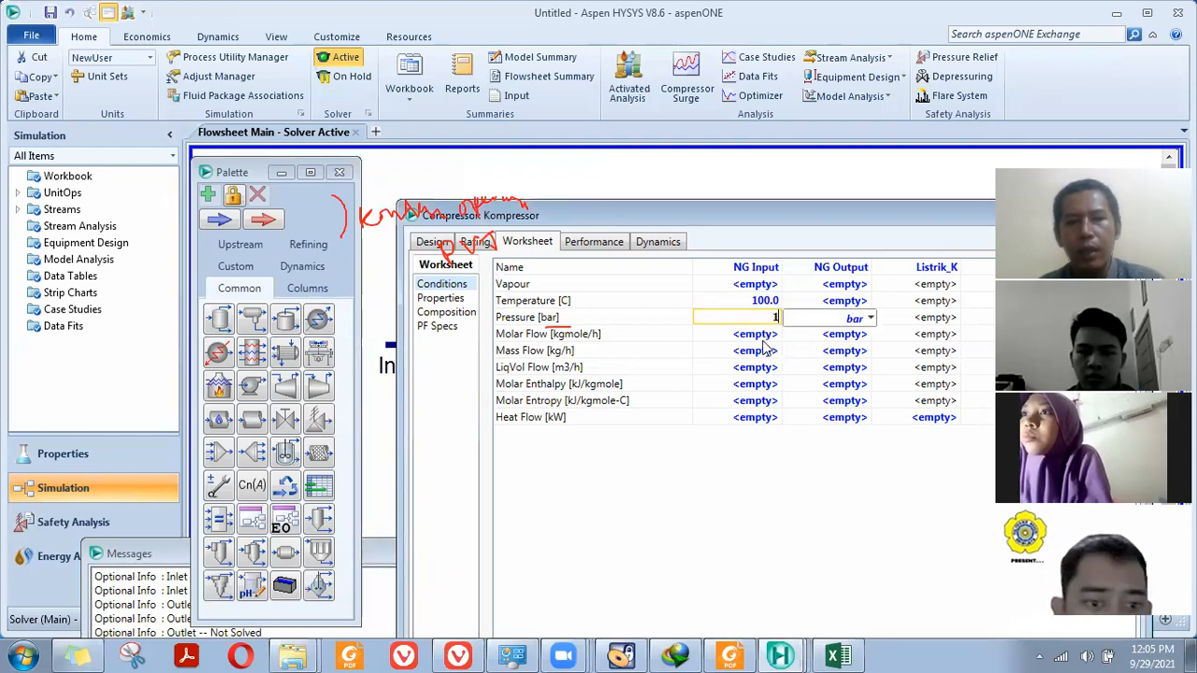
key(Return)
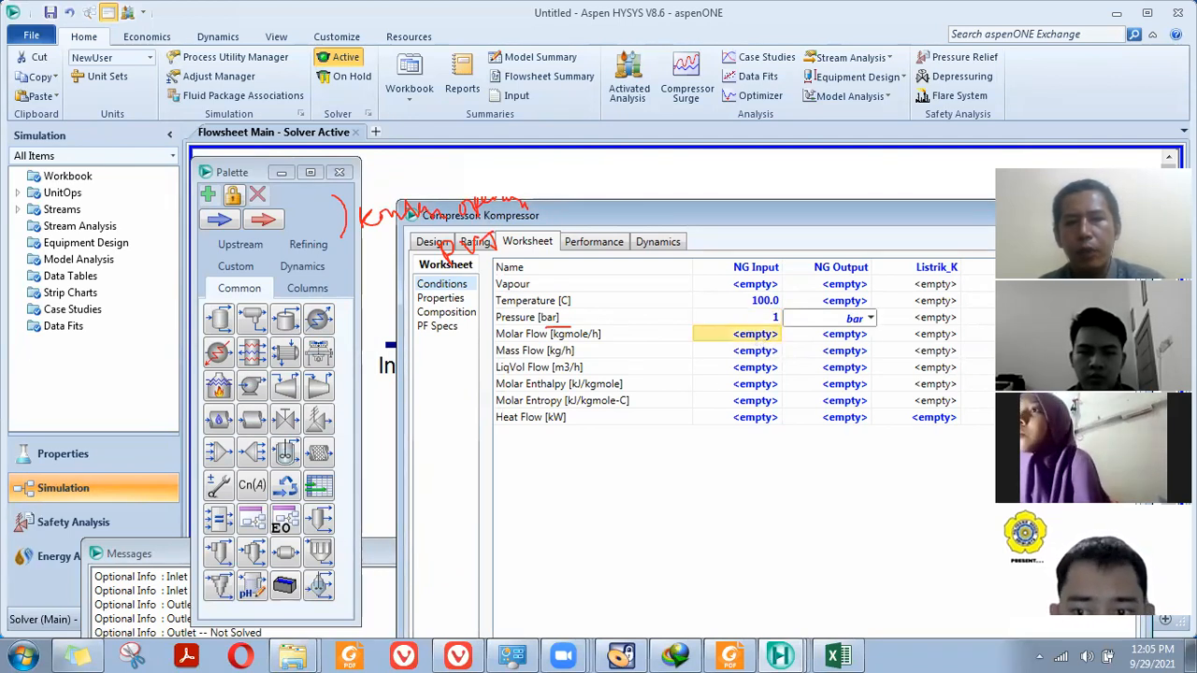
click(745, 655)
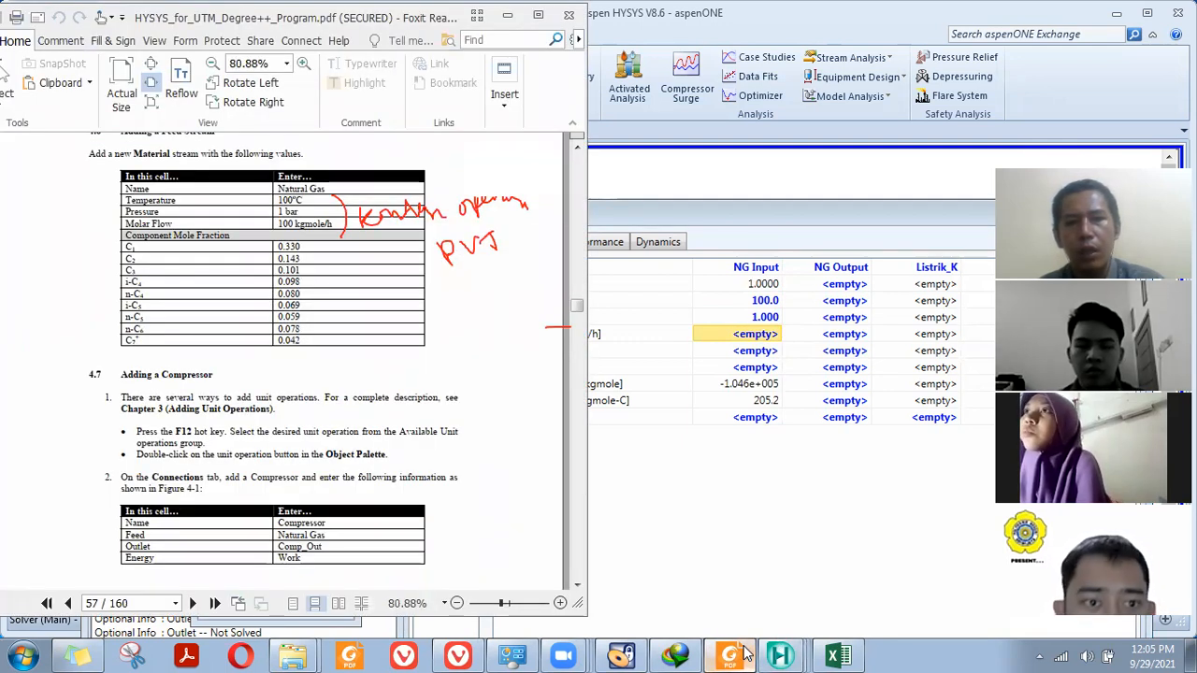
click(745, 654)
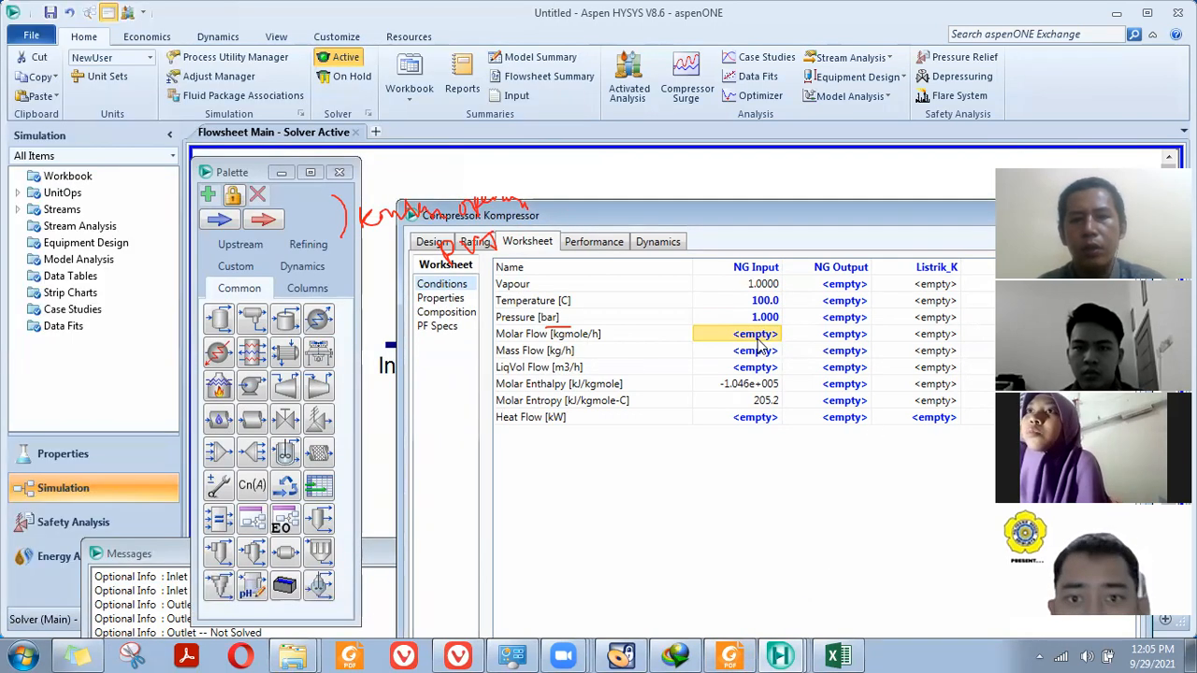
text(100)
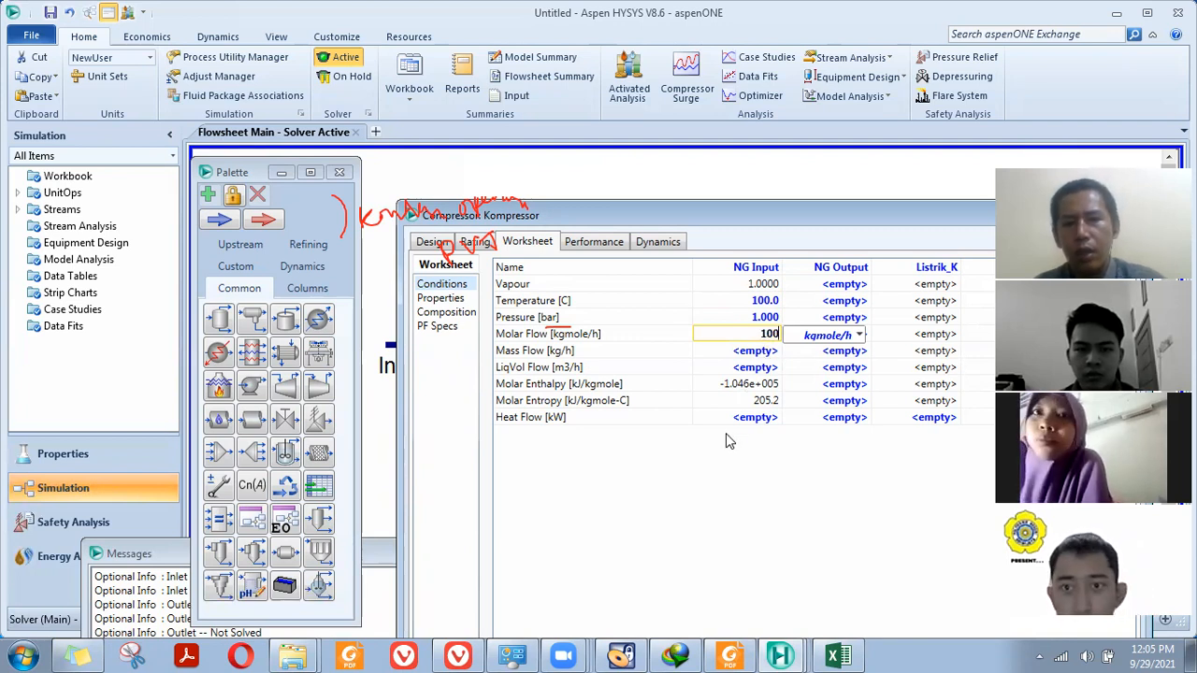
key(Return)
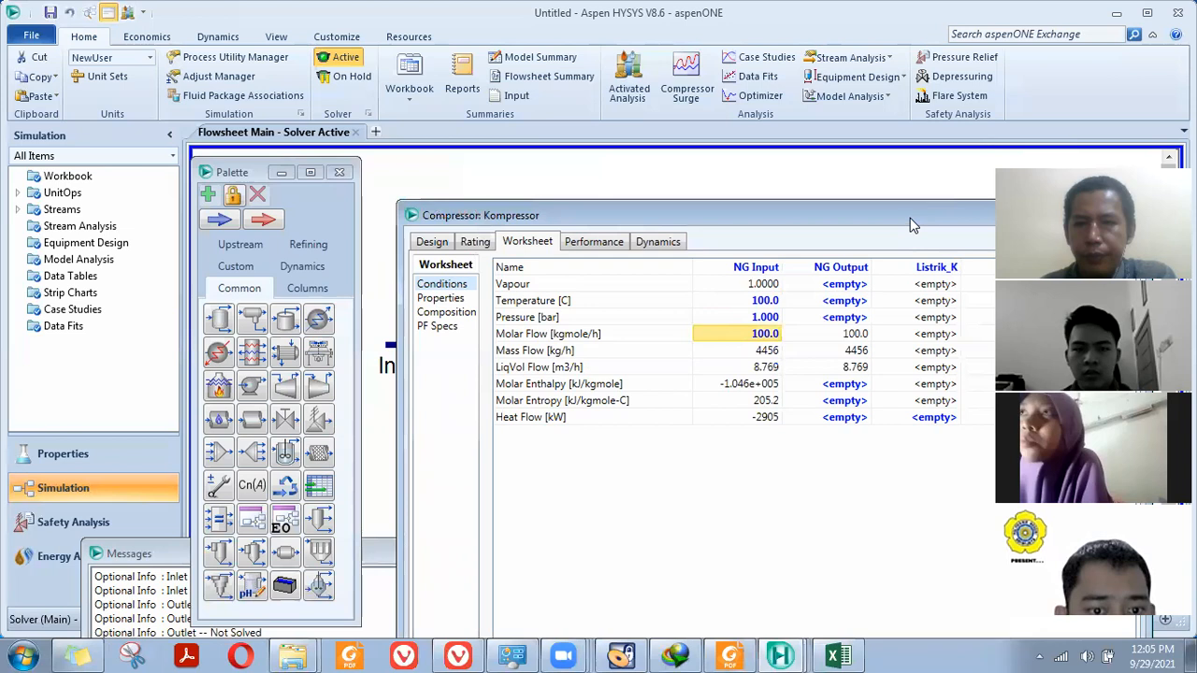
drag(910, 216, 868, 140)
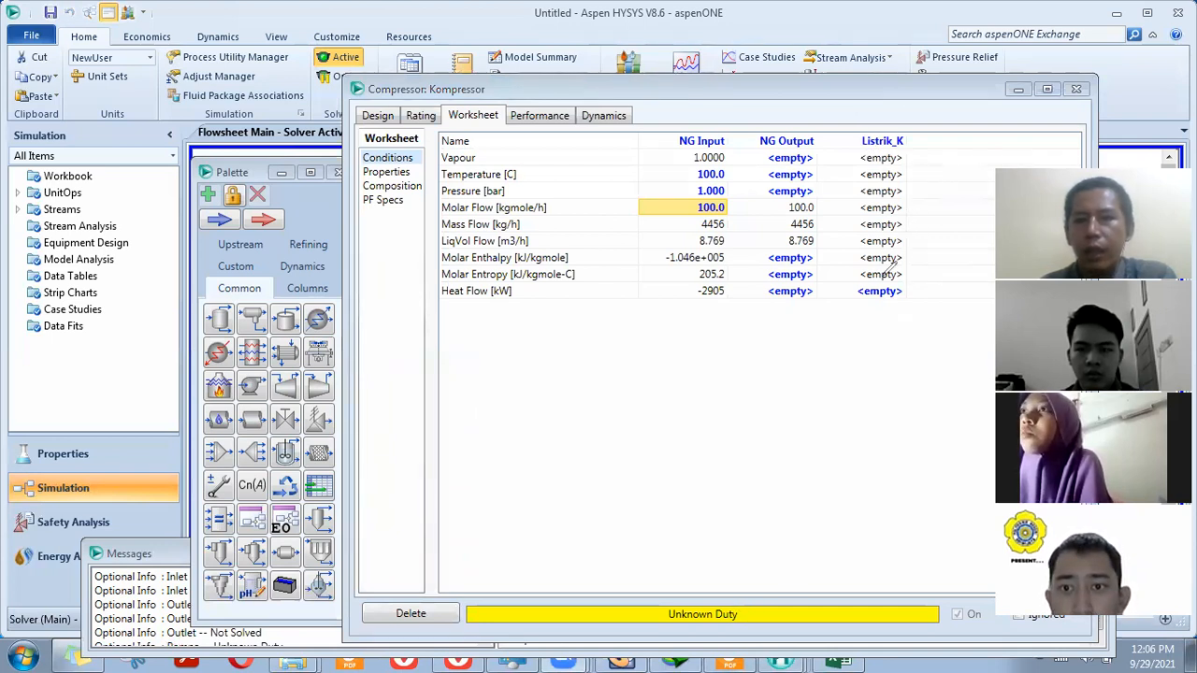
mouse_move(865, 277)
mouse_down()
mouse_move(856, 298)
mouse_move(881, 307)
mouse_move(914, 277)
mouse_move(886, 273)
mouse_up()
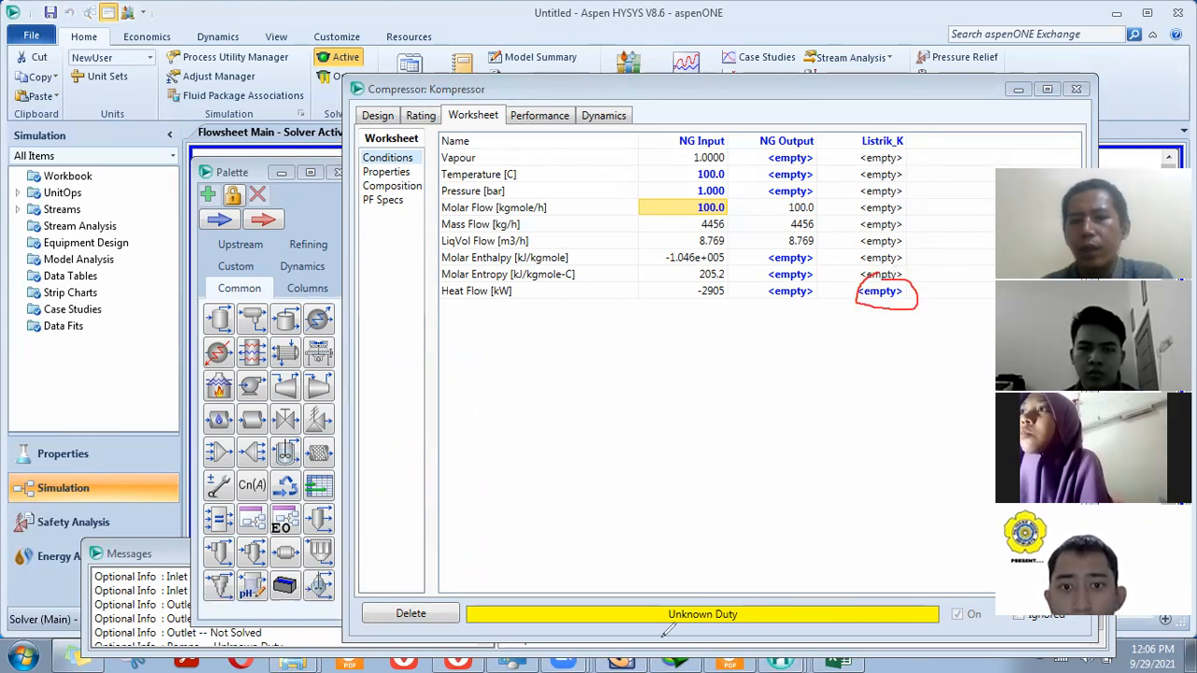
mouse_move(710, 590)
mouse_down()
mouse_move(666, 619)
mouse_move(720, 630)
mouse_move(715, 581)
mouse_move(735, 532)
mouse_move(832, 337)
mouse_move(865, 301)
mouse_move(858, 319)
mouse_up()
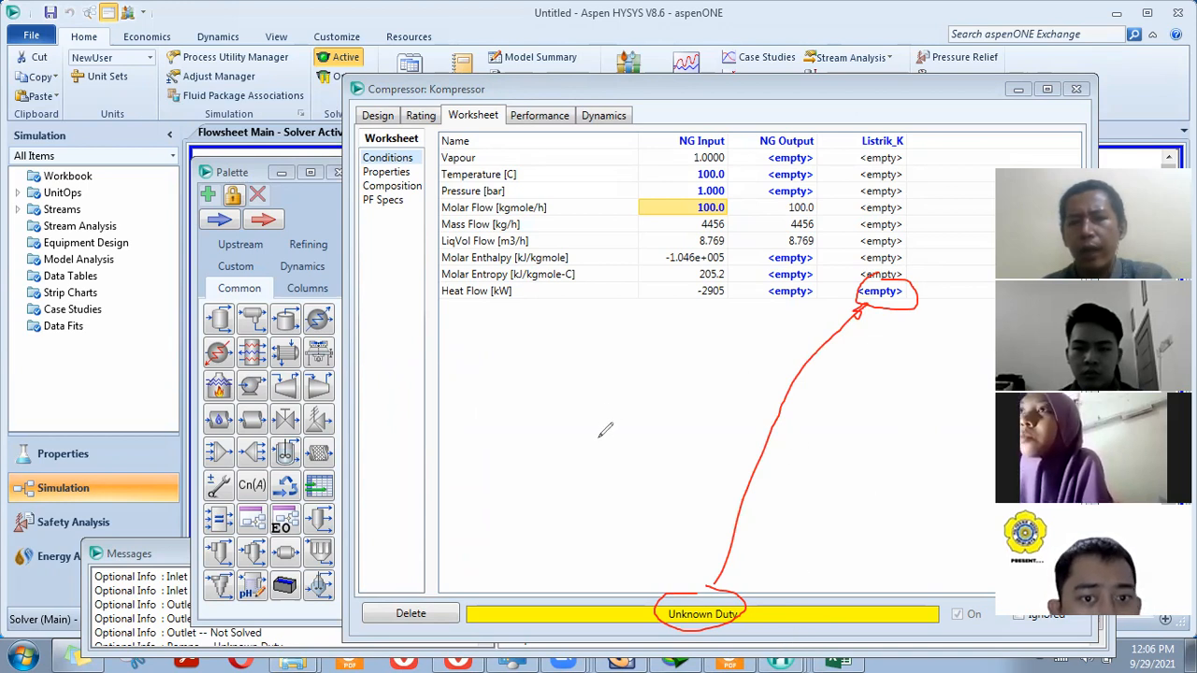
mouse_move(597, 370)
mouse_down()
mouse_move(623, 385)
mouse_move(735, 354)
mouse_move(758, 372)
mouse_move(801, 354)
mouse_move(833, 319)
mouse_move(862, 346)
mouse_up()
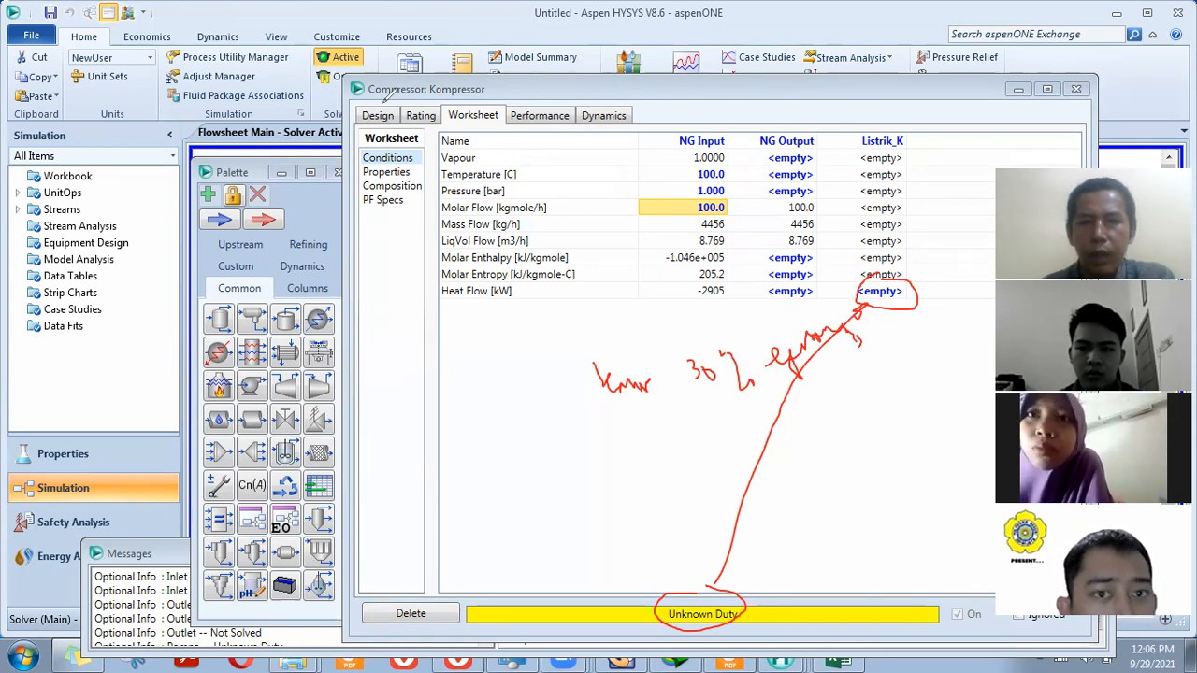
Consult the compressor chapter's problem statement in the PDF tutorial for the outlet pressure and the compressor efficiency
click(729, 657)
scroll(437, 486, up, 10)
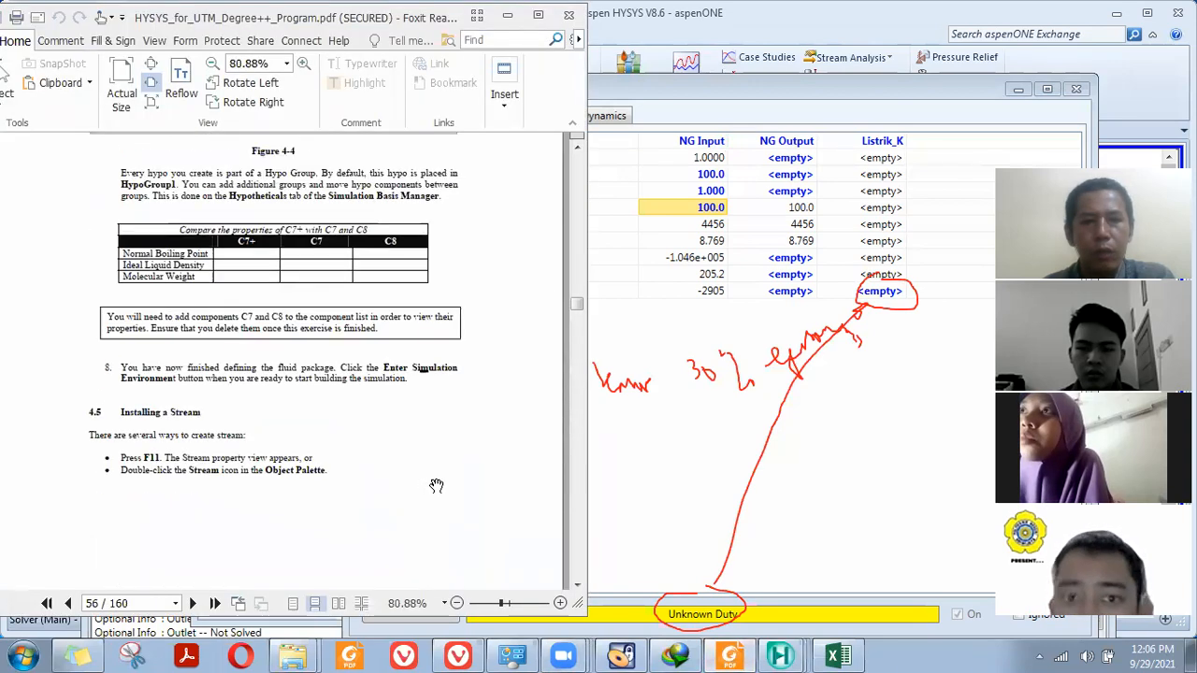
scroll(436, 486, up, 20)
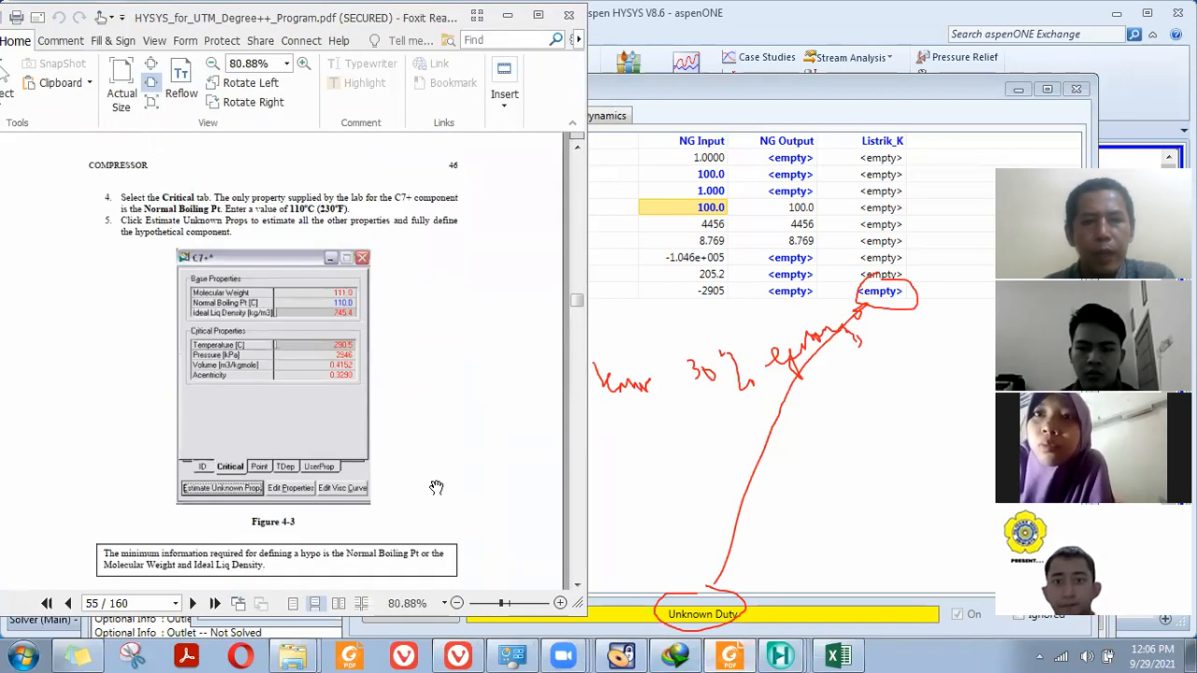
scroll(447, 491, up, 15)
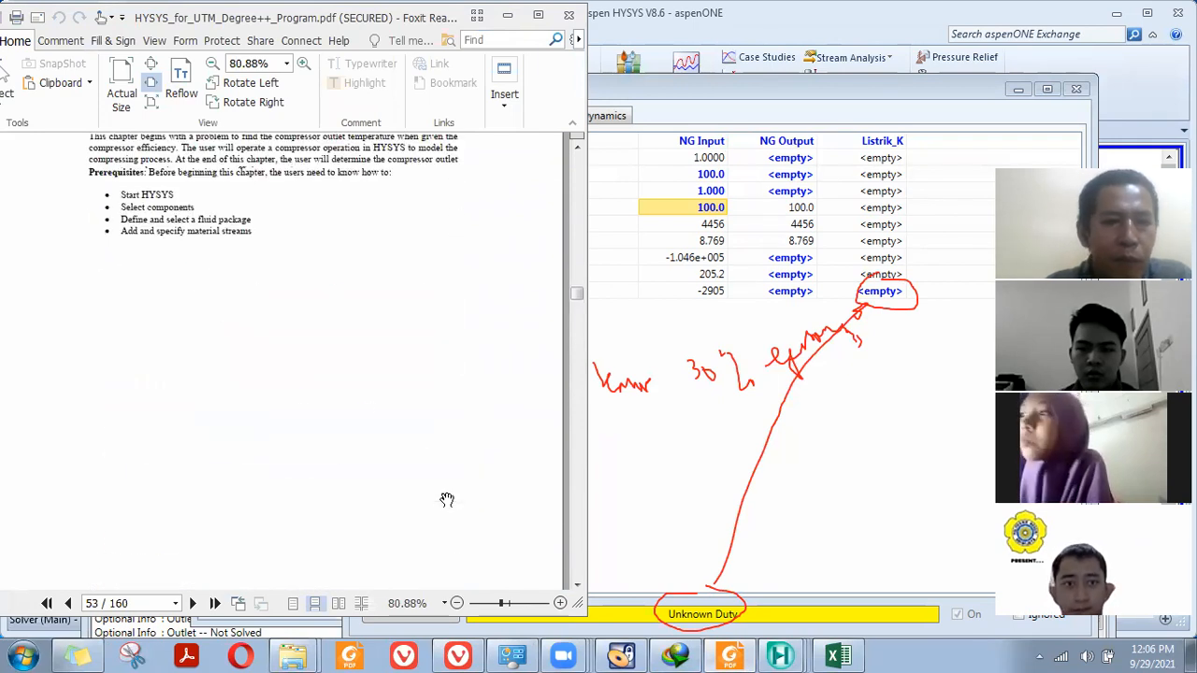
scroll(448, 499, down, 12)
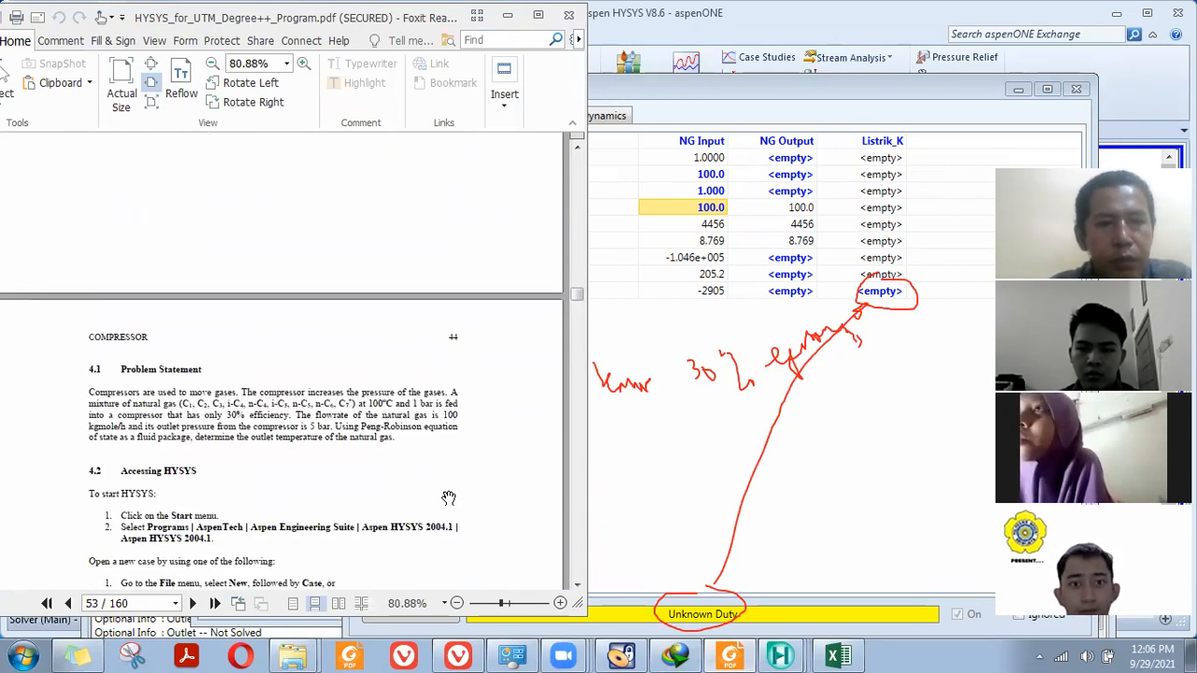
scroll(449, 498, down, 1)
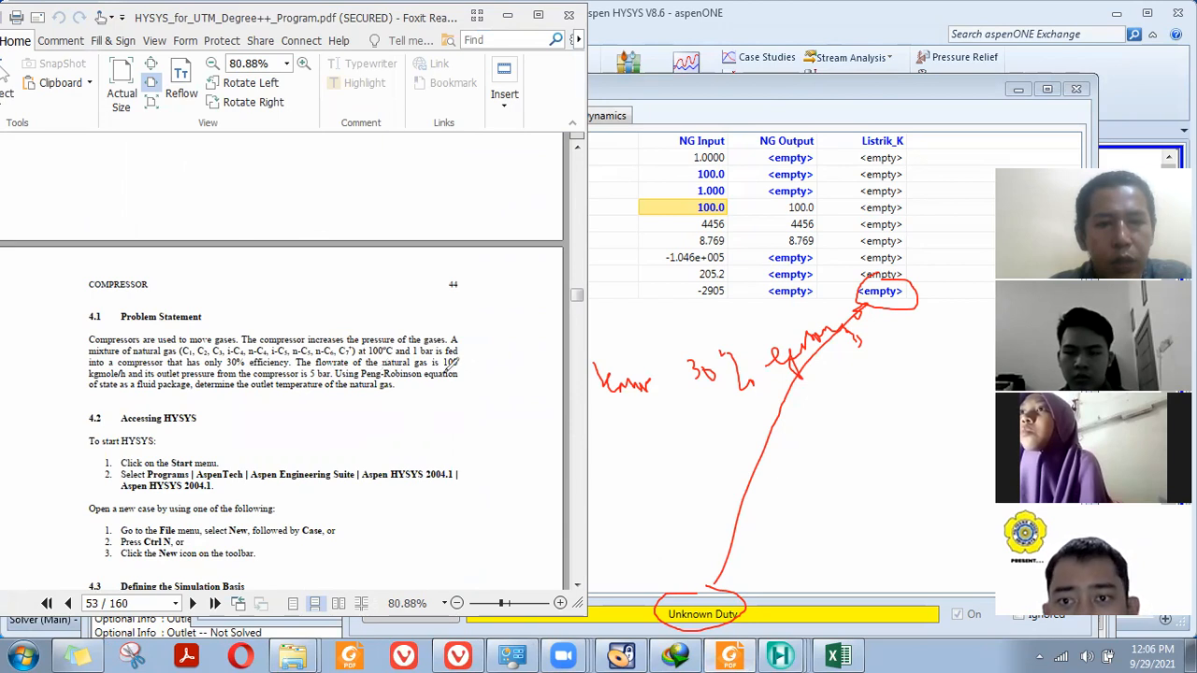
drag(446, 373, 465, 371)
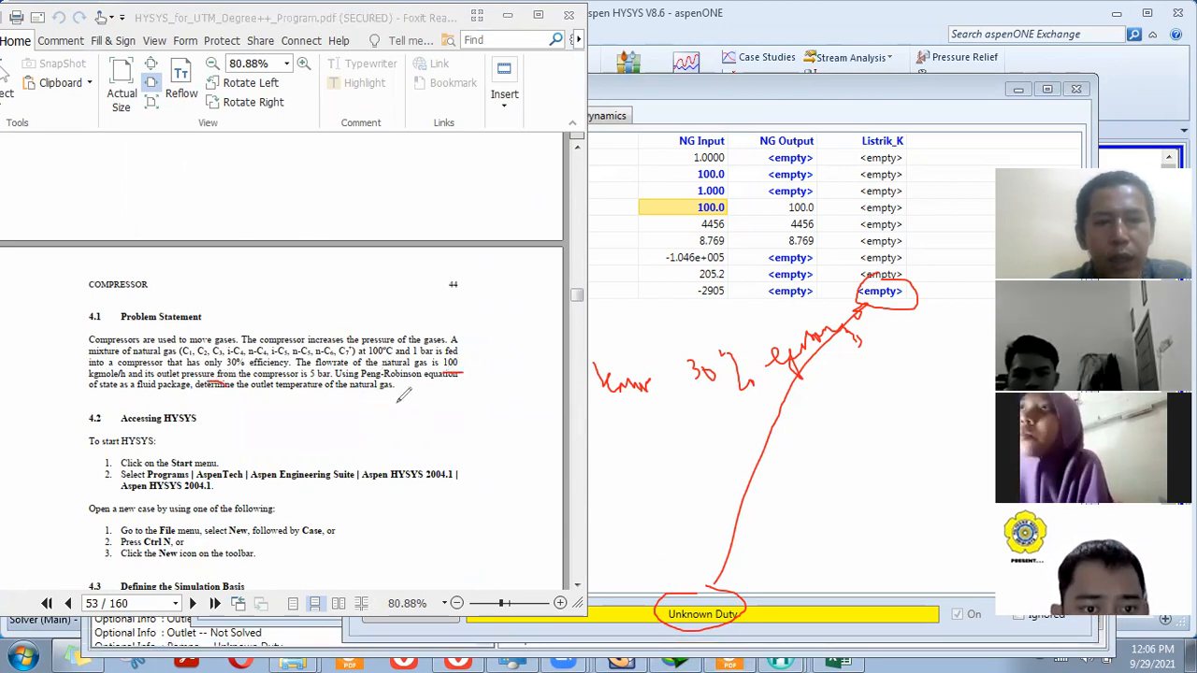
mouse_move(382, 421)
mouse_down()
mouse_move(383, 443)
mouse_move(472, 425)
mouse_move(461, 433)
mouse_move(502, 440)
mouse_up()
mouse_move(503, 424)
mouse_down()
mouse_move(531, 433)
mouse_move(542, 419)
mouse_up()
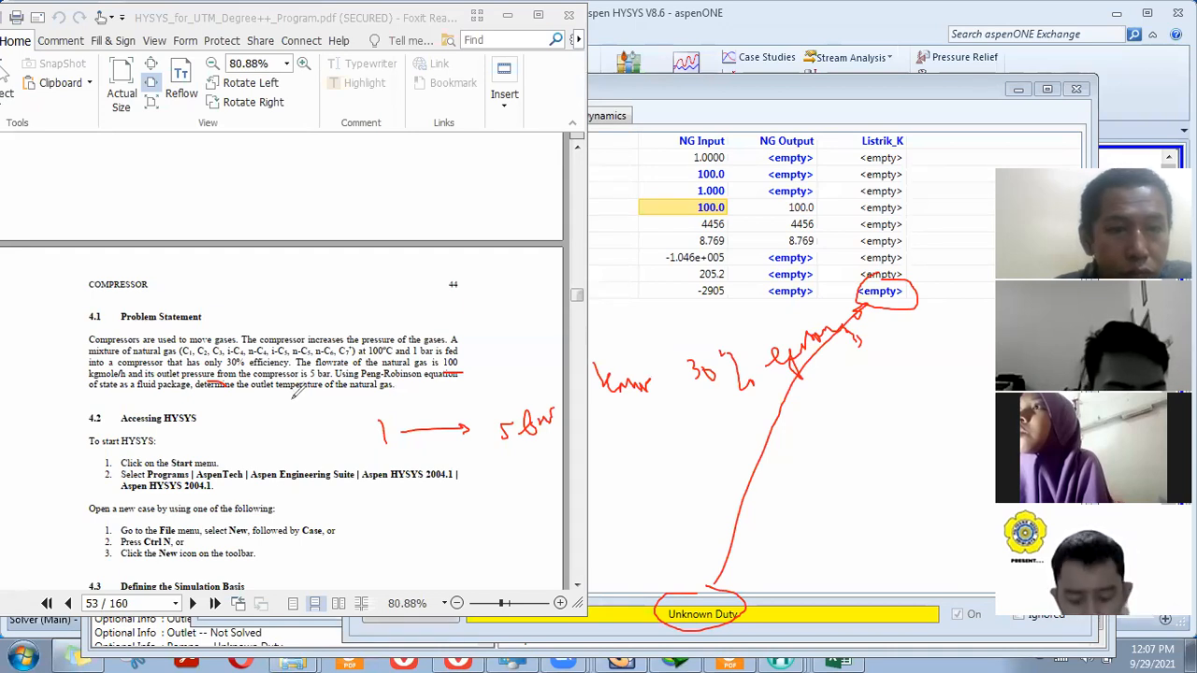
mouse_move(229, 366)
mouse_down()
mouse_move(273, 371)
mouse_move(305, 345)
mouse_move(221, 348)
mouse_move(228, 369)
mouse_up()
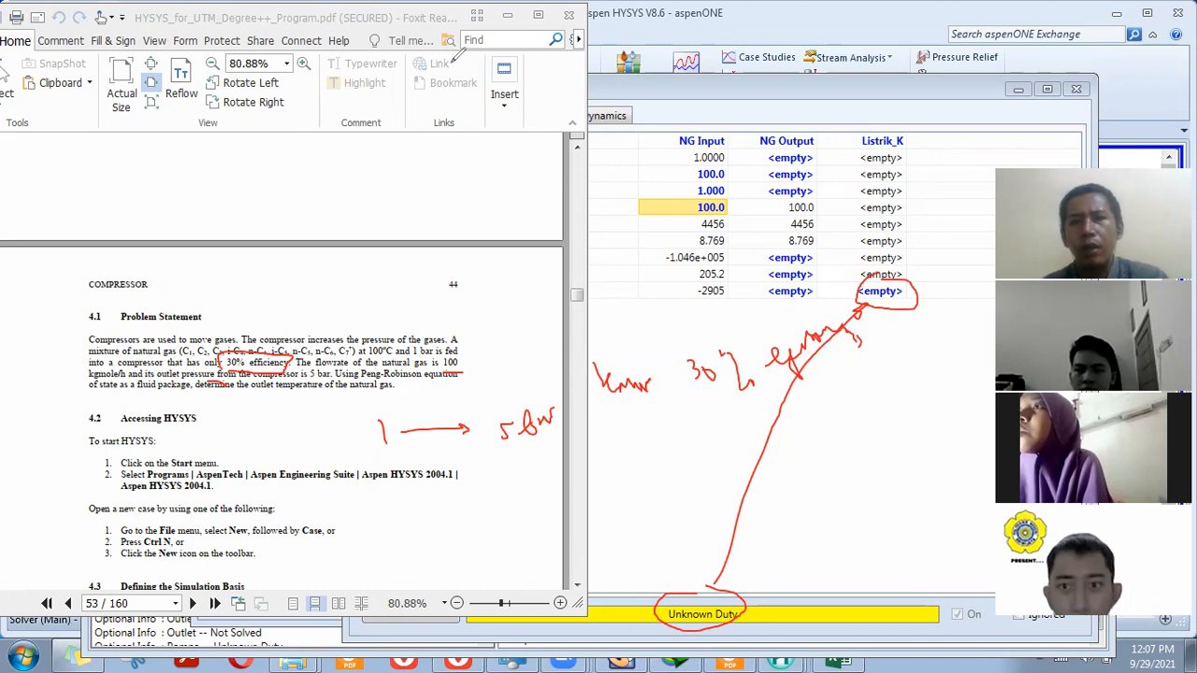
Return to Aspen HYSYS and set the NG Output pressure to 5 bar in the compressor's worksheet conditions
click(952, 128)
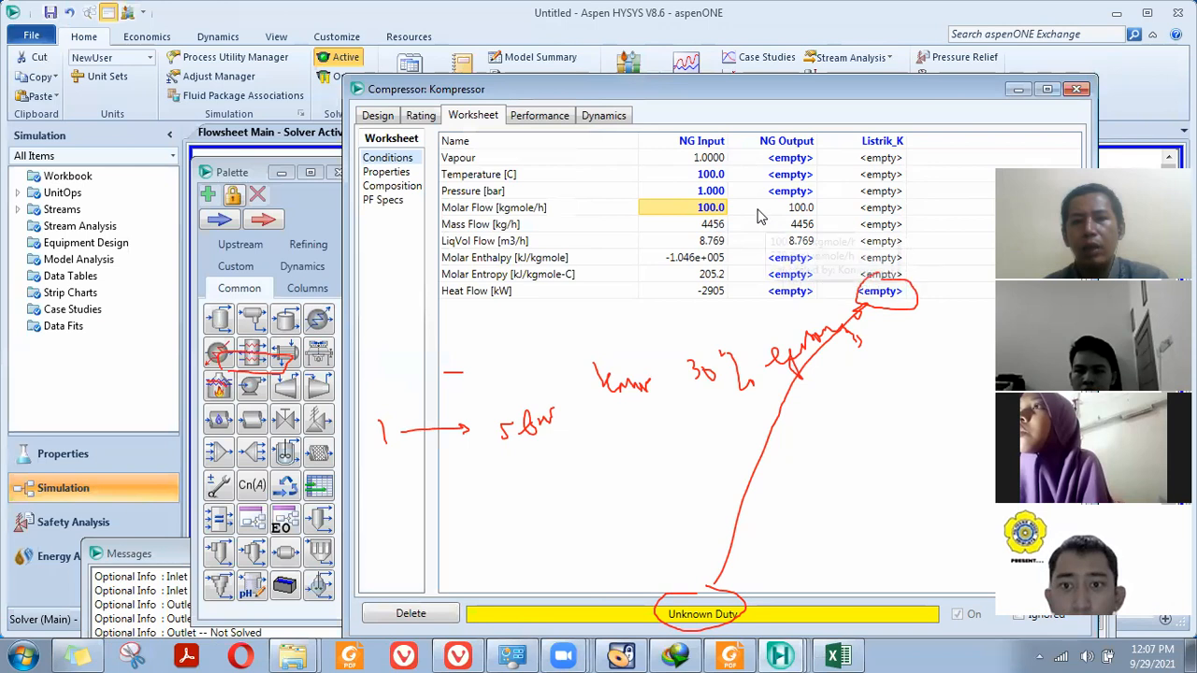
click(797, 190)
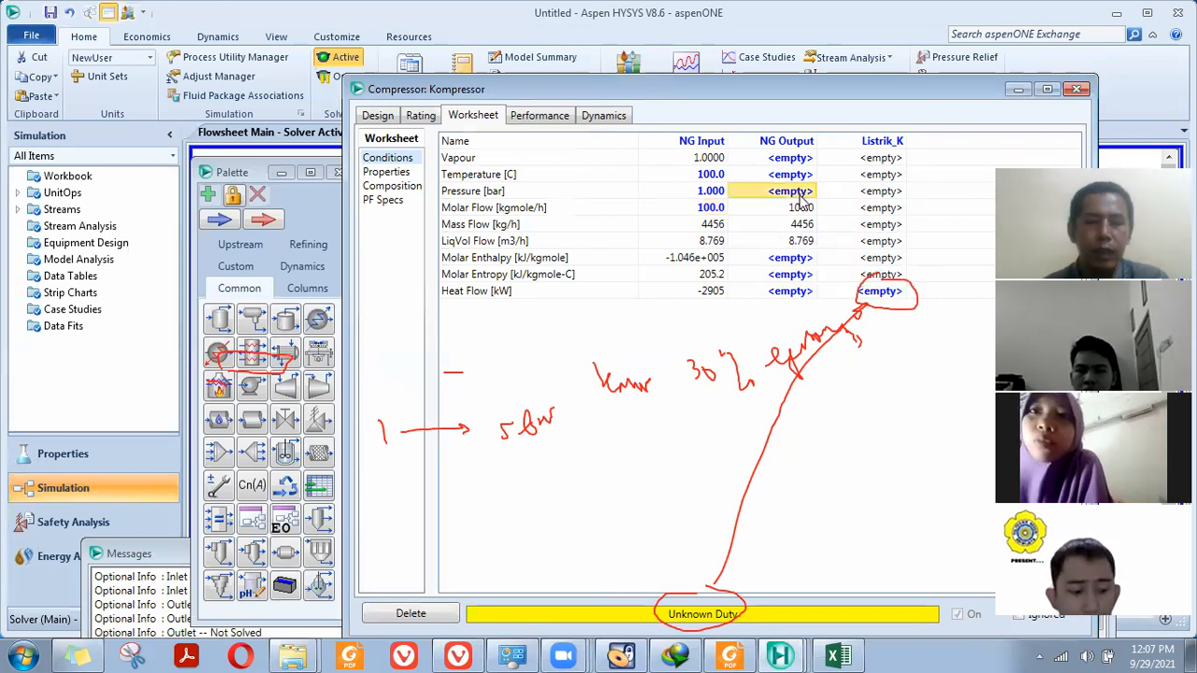
text(5)
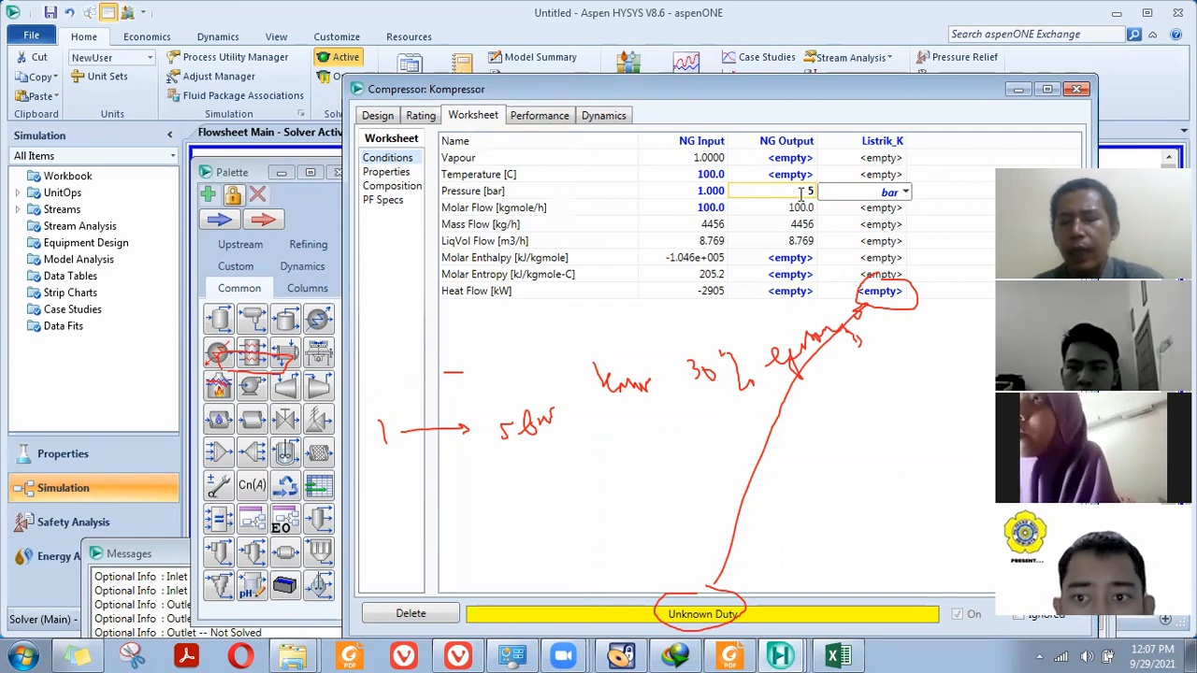
key(Return)
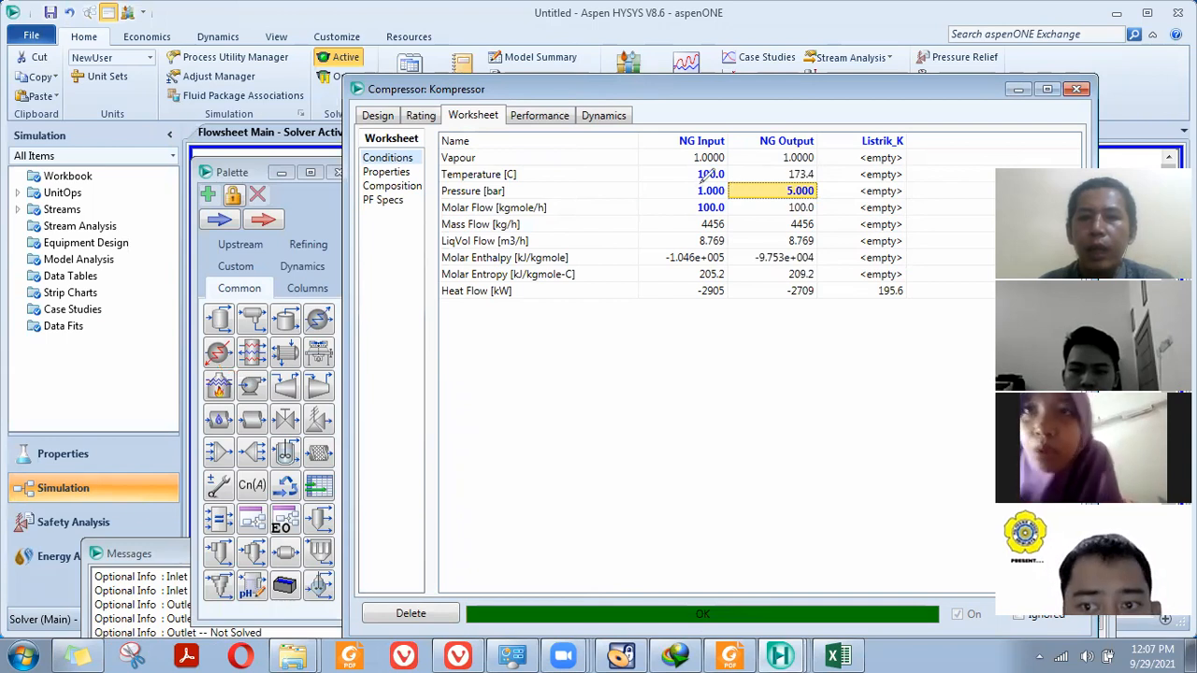
drag(699, 183, 721, 184)
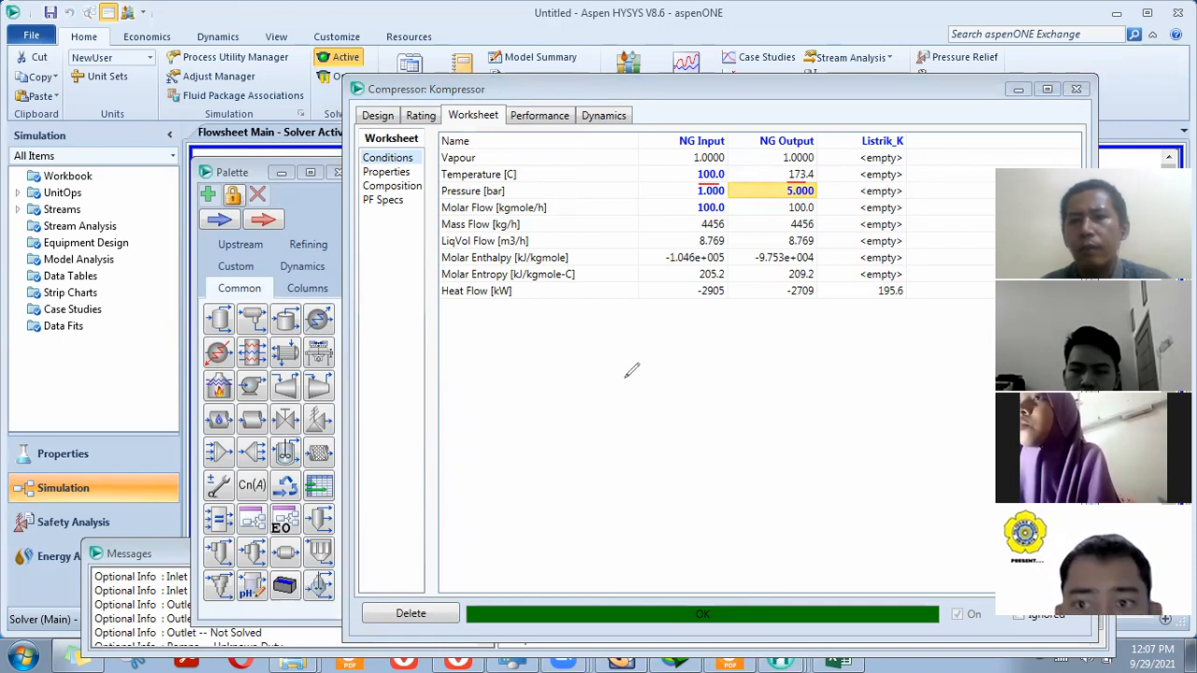
mouse_move(615, 348)
mouse_down()
mouse_move(638, 364)
mouse_move(662, 346)
mouse_move(637, 384)
mouse_move(667, 373)
mouse_move(701, 377)
mouse_move(710, 393)
mouse_move(734, 360)
mouse_up()
drag(722, 365, 735, 365)
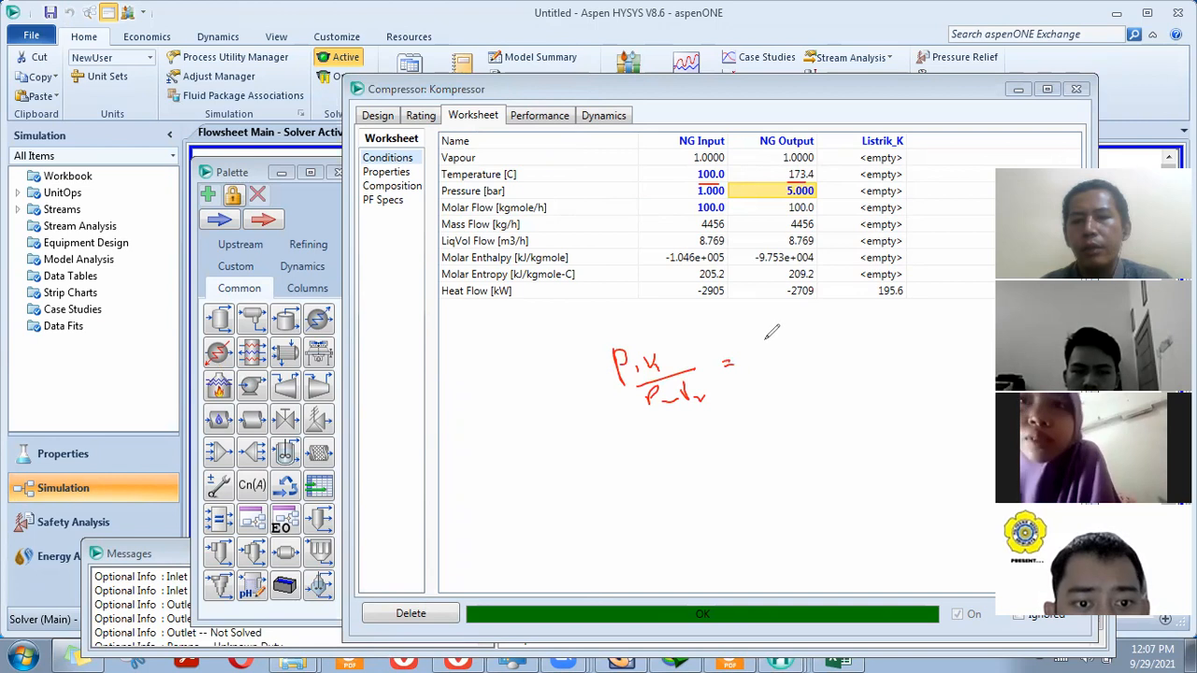
mouse_move(749, 336)
mouse_down()
mouse_move(763, 334)
mouse_move(758, 349)
mouse_up()
mouse_move(765, 345)
mouse_down()
mouse_move(790, 359)
mouse_move(779, 389)
mouse_move(784, 374)
mouse_move(795, 398)
mouse_up()
drag(662, 441, 673, 452)
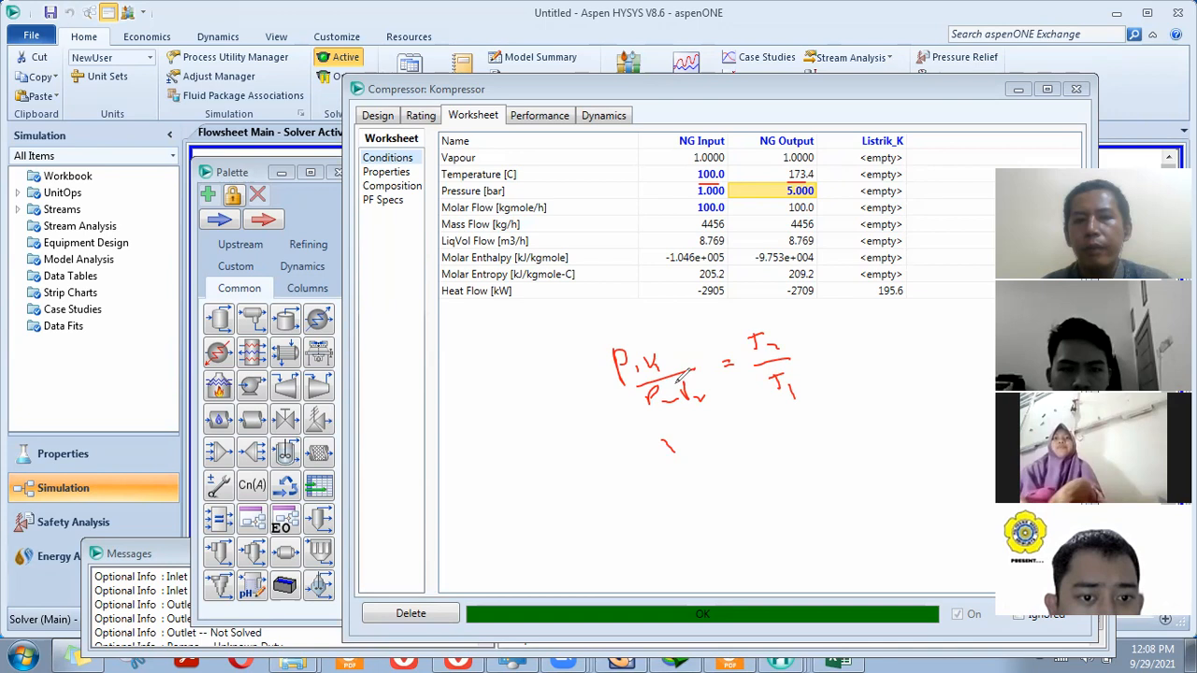
mouse_move(665, 344)
mouse_down()
mouse_move(645, 370)
mouse_move(689, 404)
mouse_up()
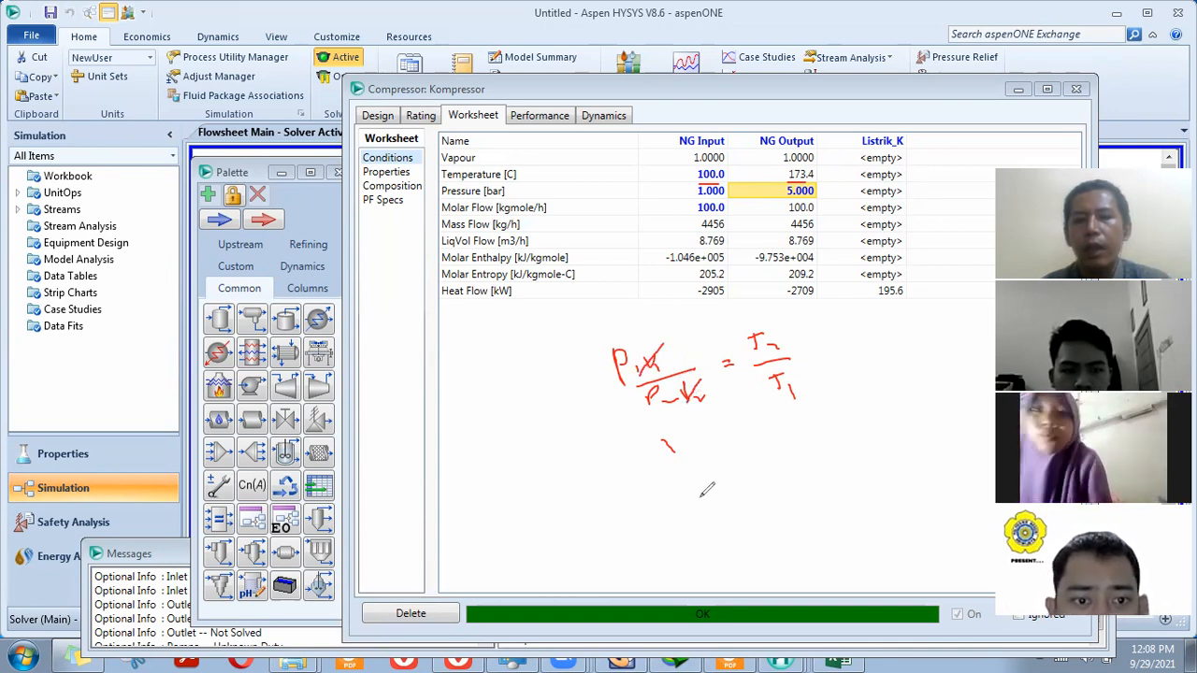
drag(662, 468, 702, 455)
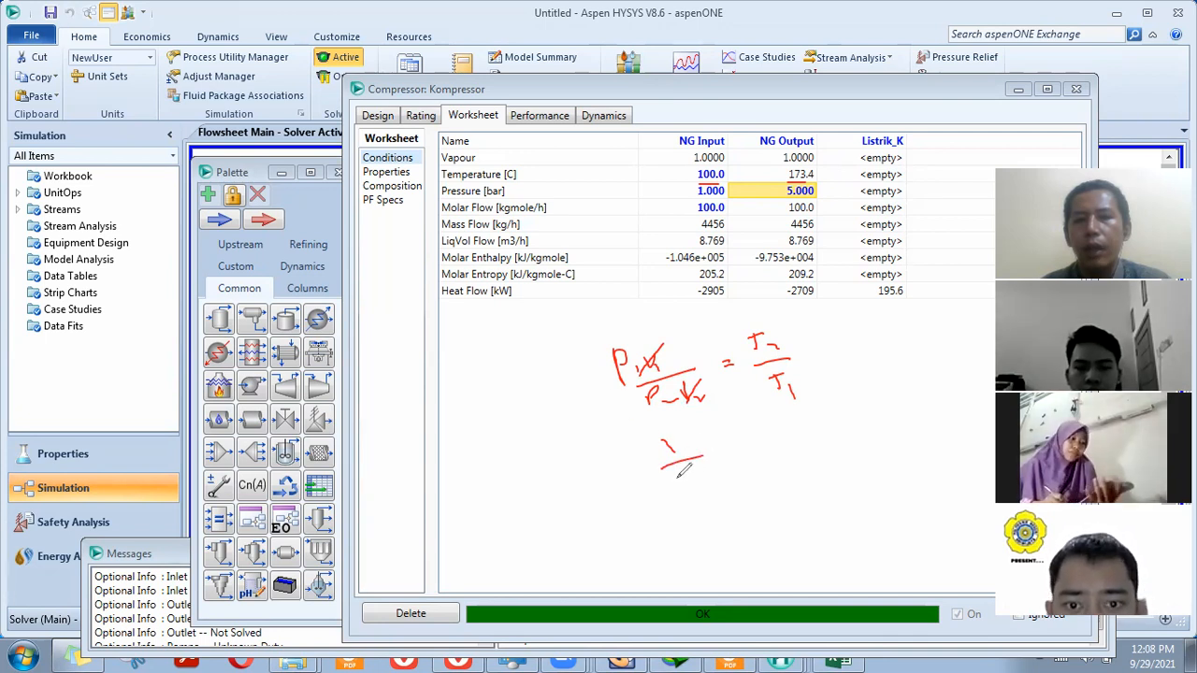
mouse_move(686, 462)
mouse_down()
mouse_move(693, 477)
mouse_move(692, 460)
mouse_up()
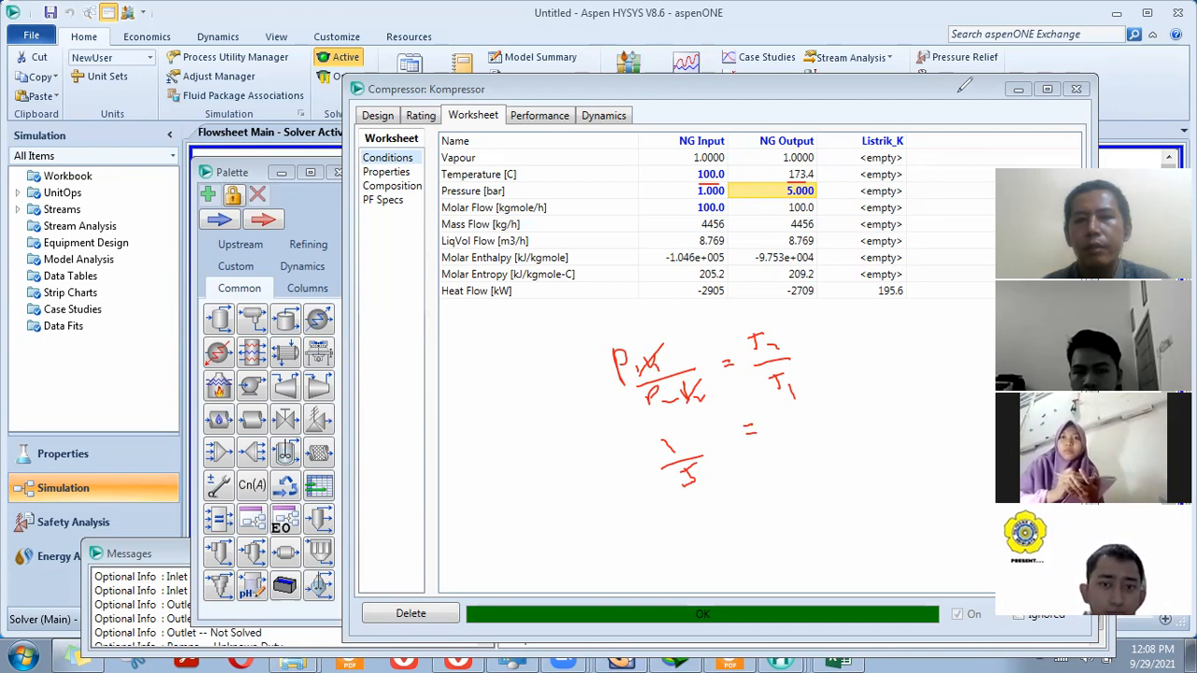
click(958, 91)
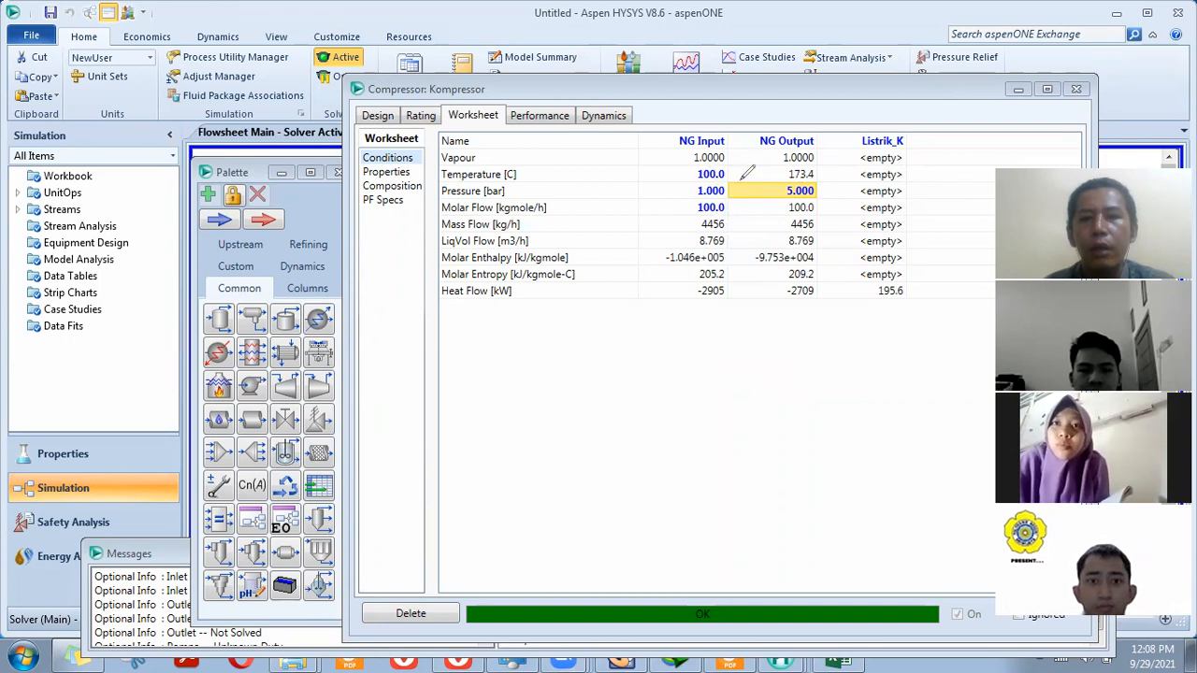
drag(776, 174, 769, 182)
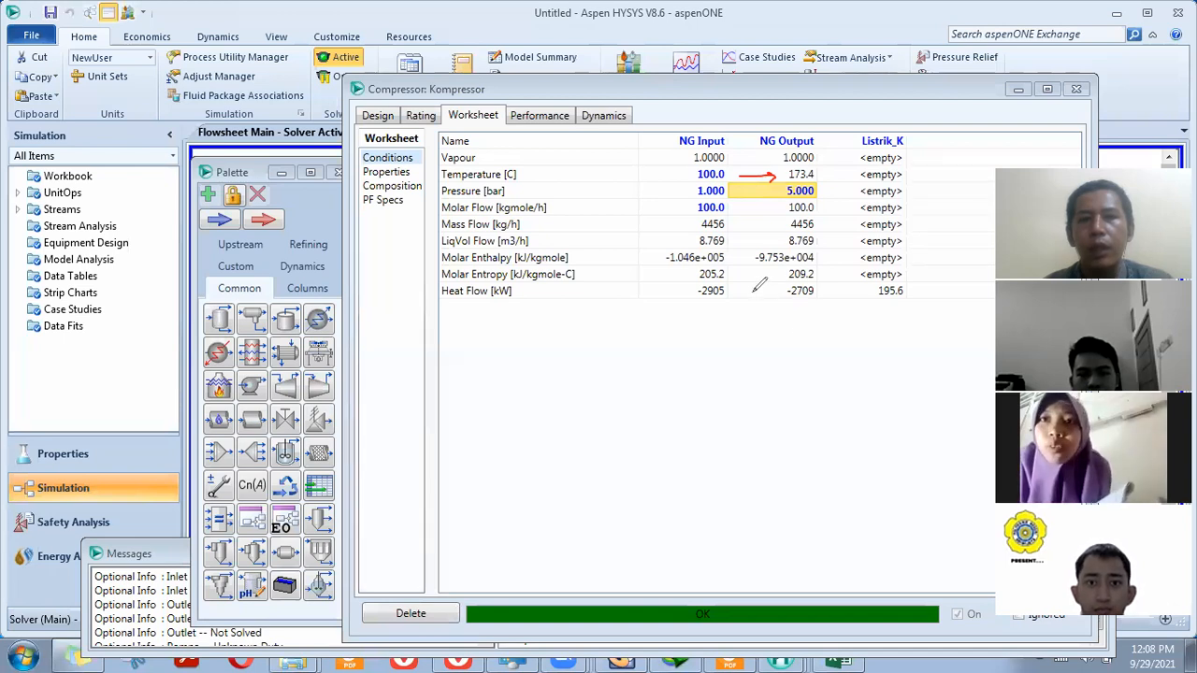
mouse_move(673, 598)
mouse_down()
mouse_move(697, 624)
mouse_move(721, 599)
mouse_up()
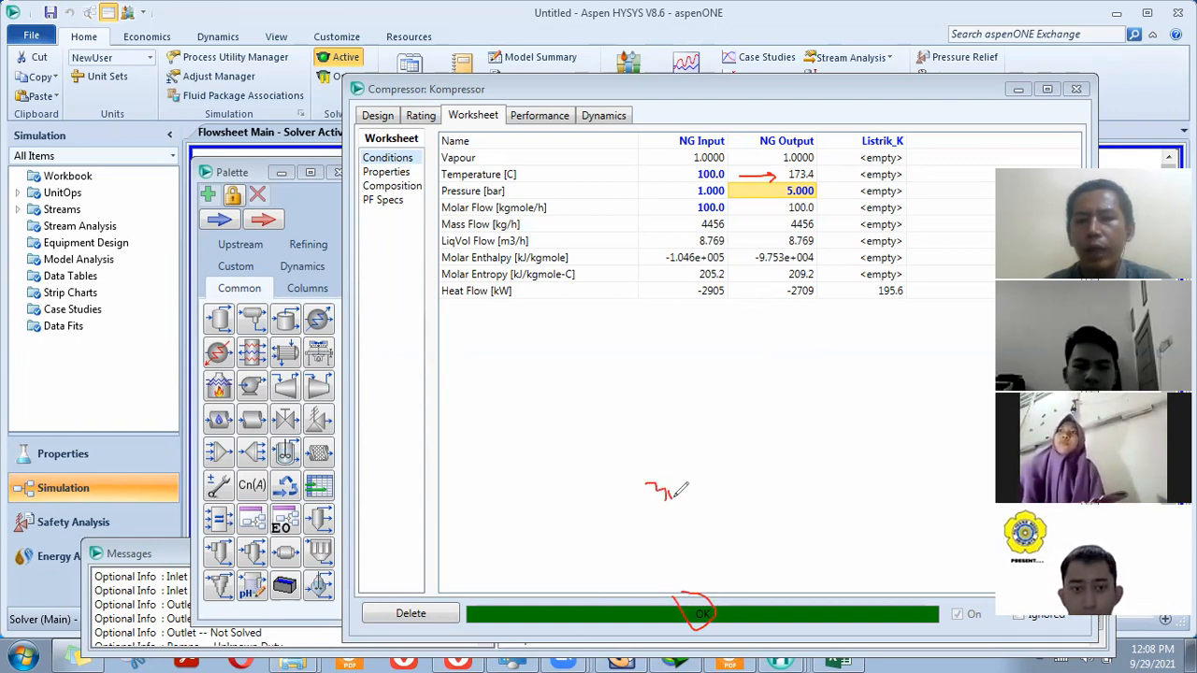
mouse_move(689, 476)
mouse_down()
mouse_move(706, 503)
mouse_move(823, 458)
mouse_up()
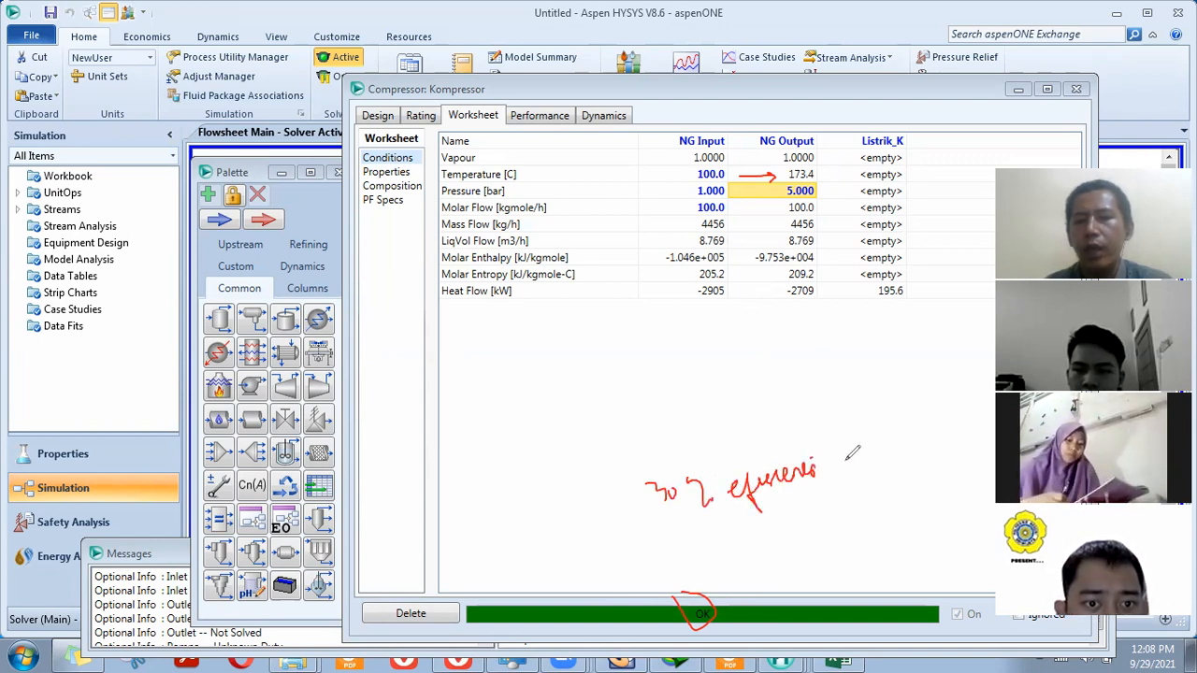
drag(884, 433, 930, 422)
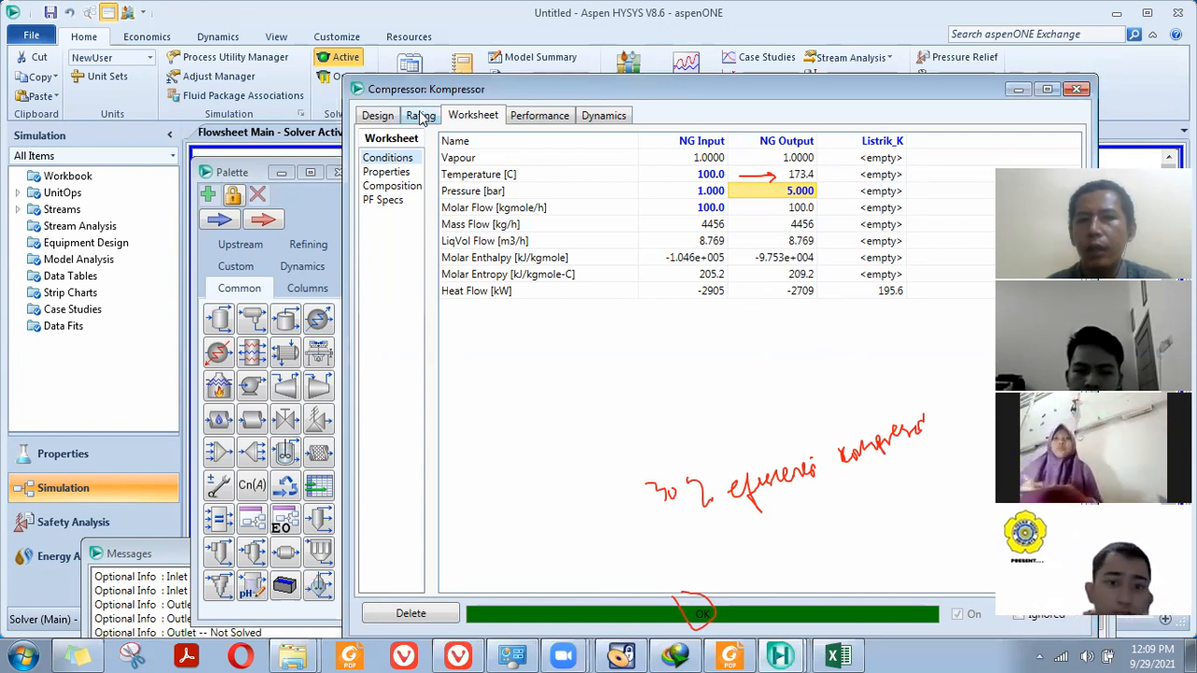
Look through the compressor's rating, performance and dynamics pages for the place to specify its efficiency
click(422, 115)
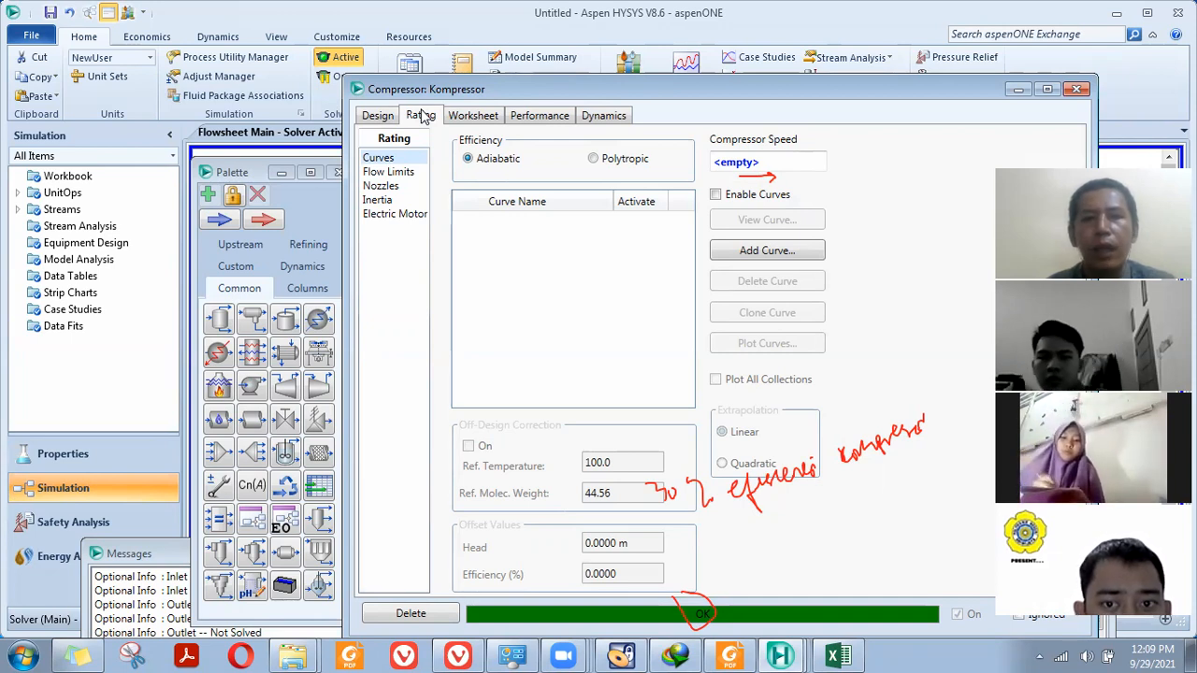
click(535, 115)
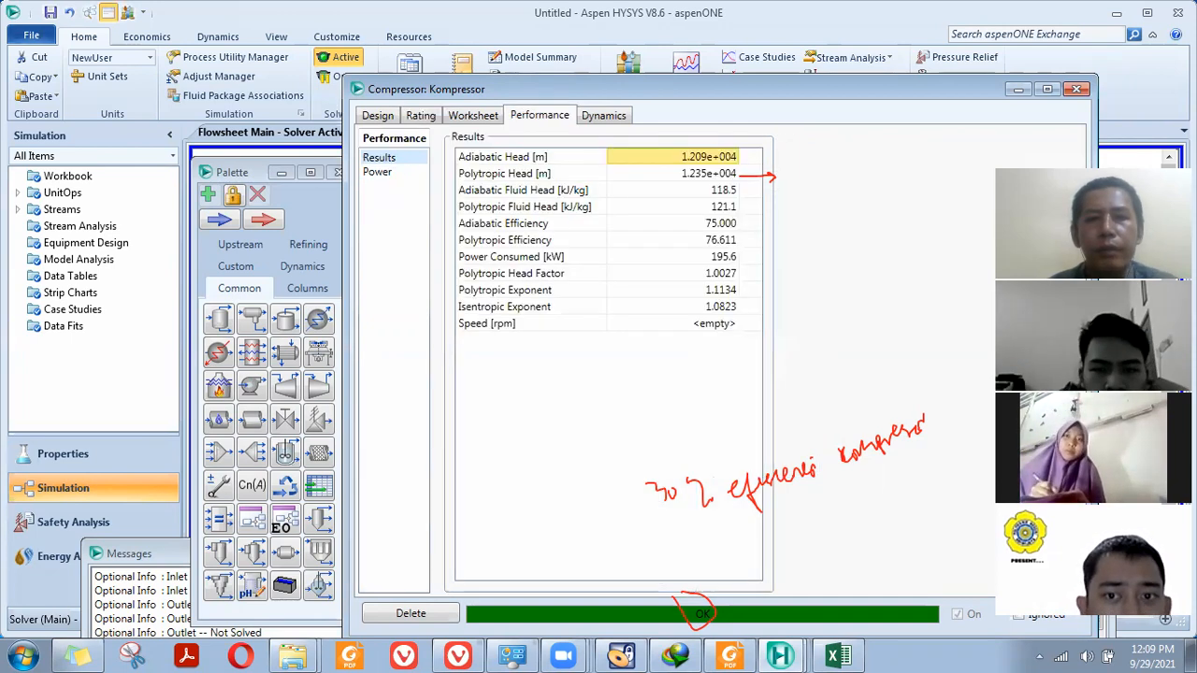
click(598, 116)
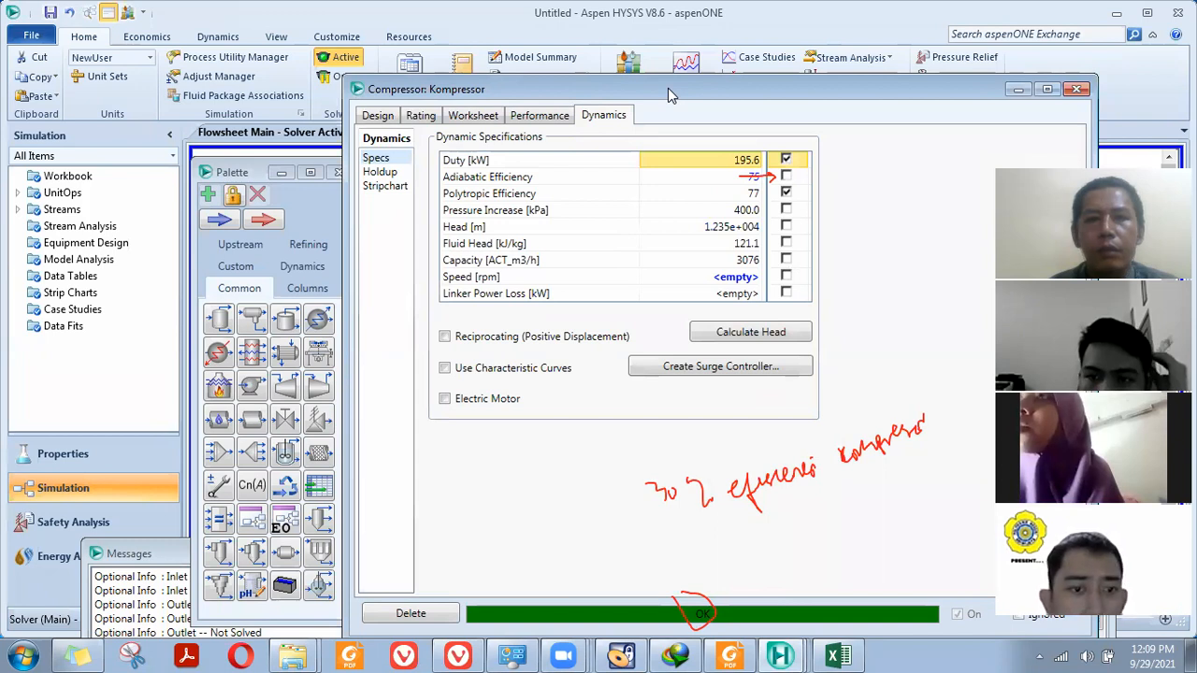
click(421, 116)
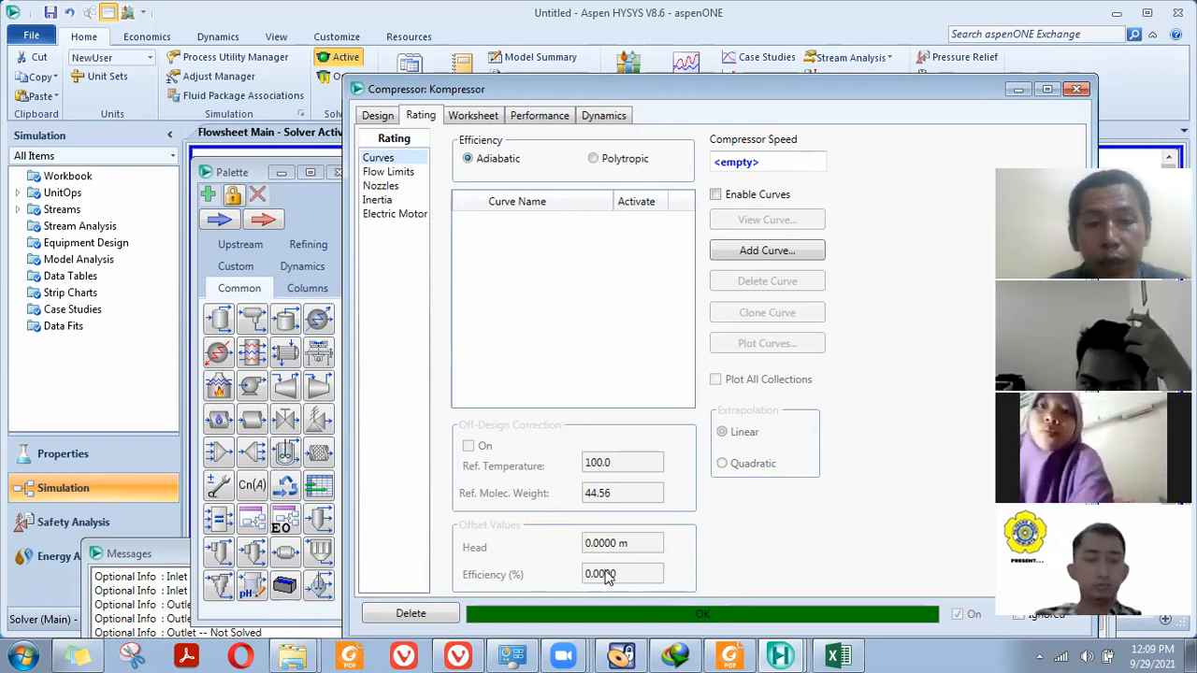
Consult the compressor chapter in the PDF tutorial for where the adiabatic efficiency is entered, and return to Aspen HYSYS
click(729, 654)
scroll(447, 371, down, 10)
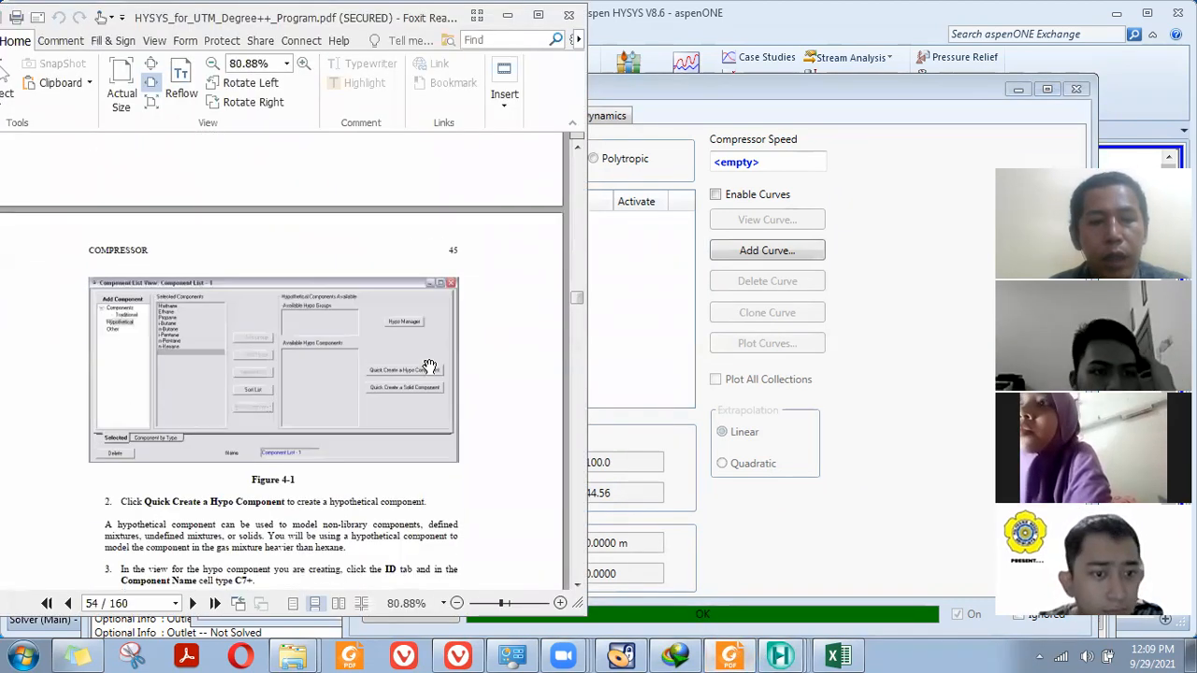
scroll(424, 363, down, 15)
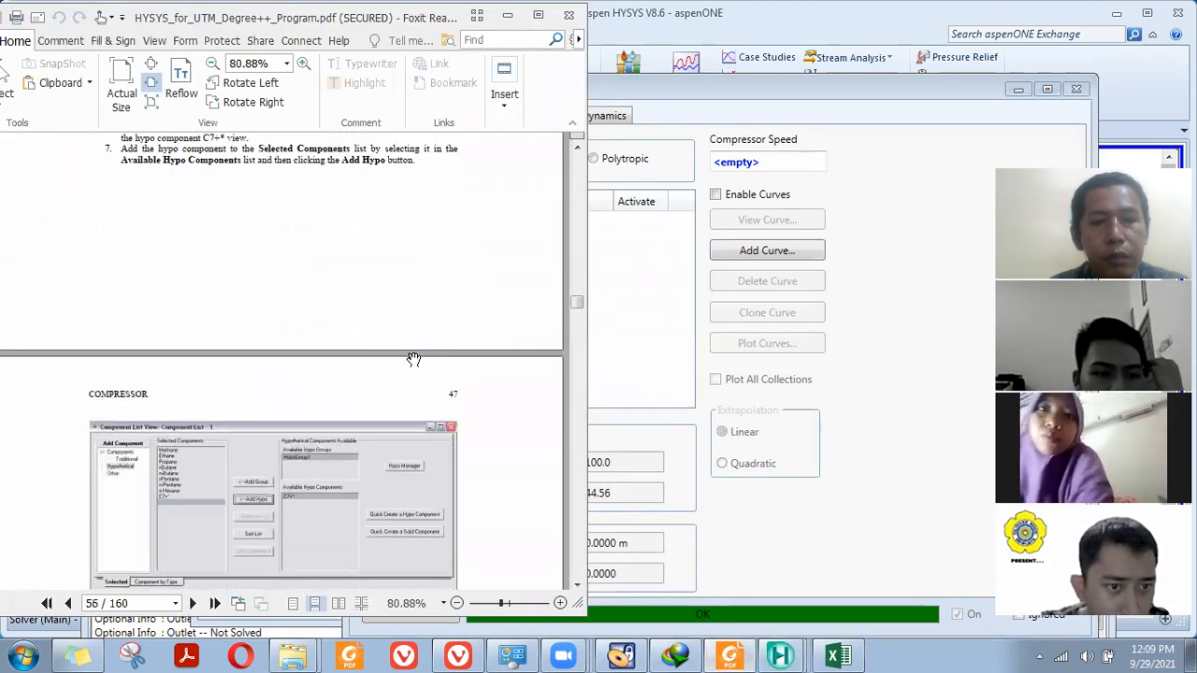
scroll(415, 358, down, 10)
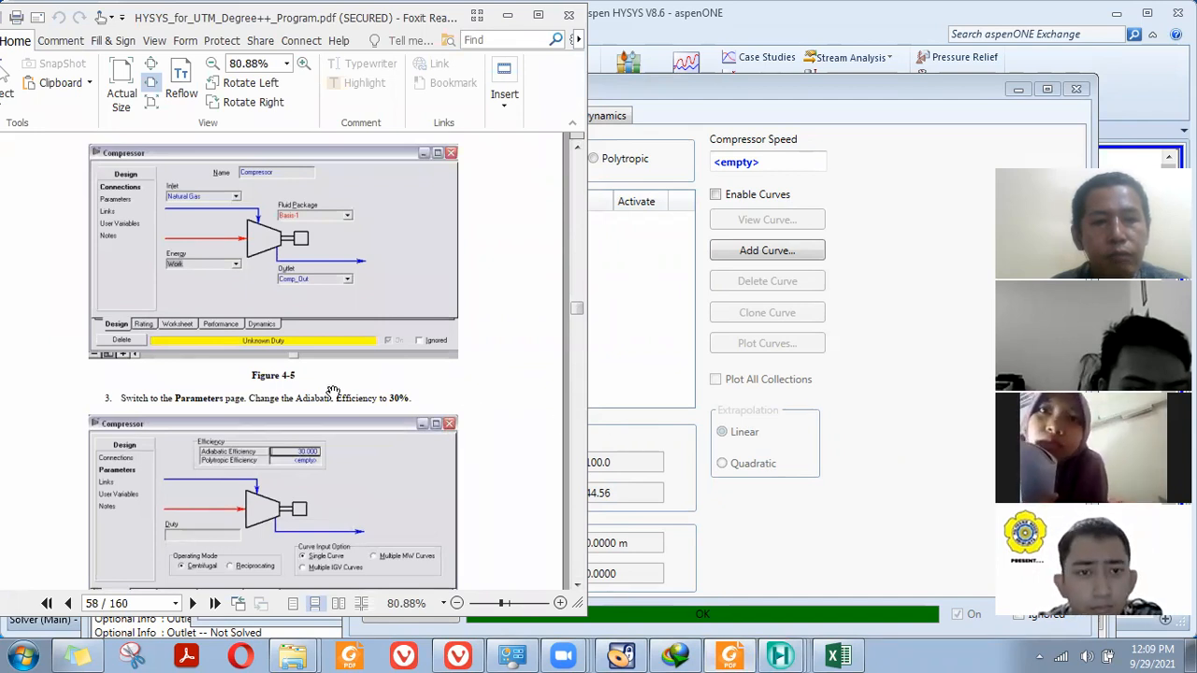
scroll(333, 391, down, 1)
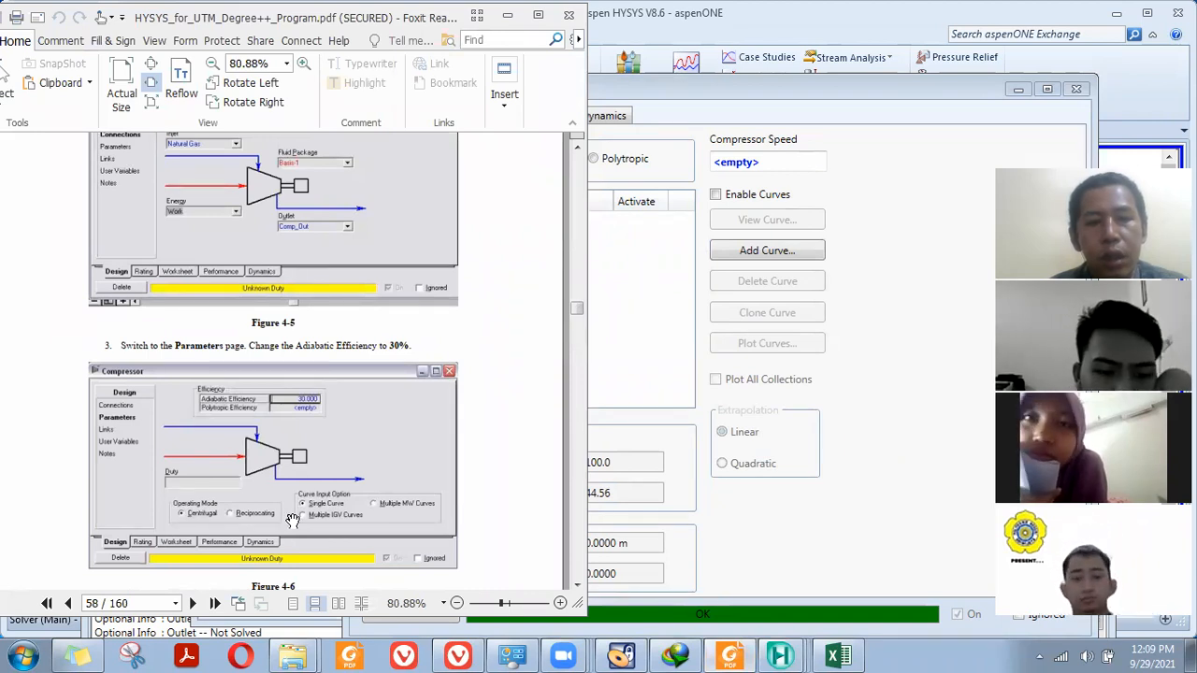
click(783, 544)
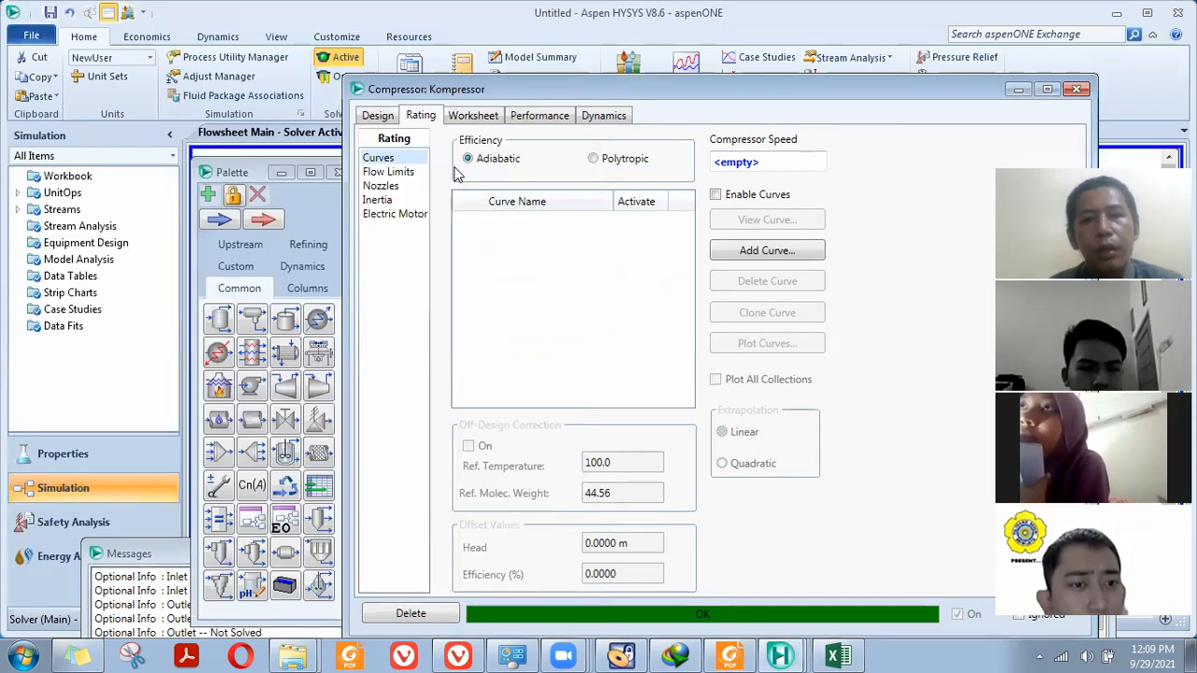
Add a new rating curve to the compressor and close its definition without entering any data
click(766, 251)
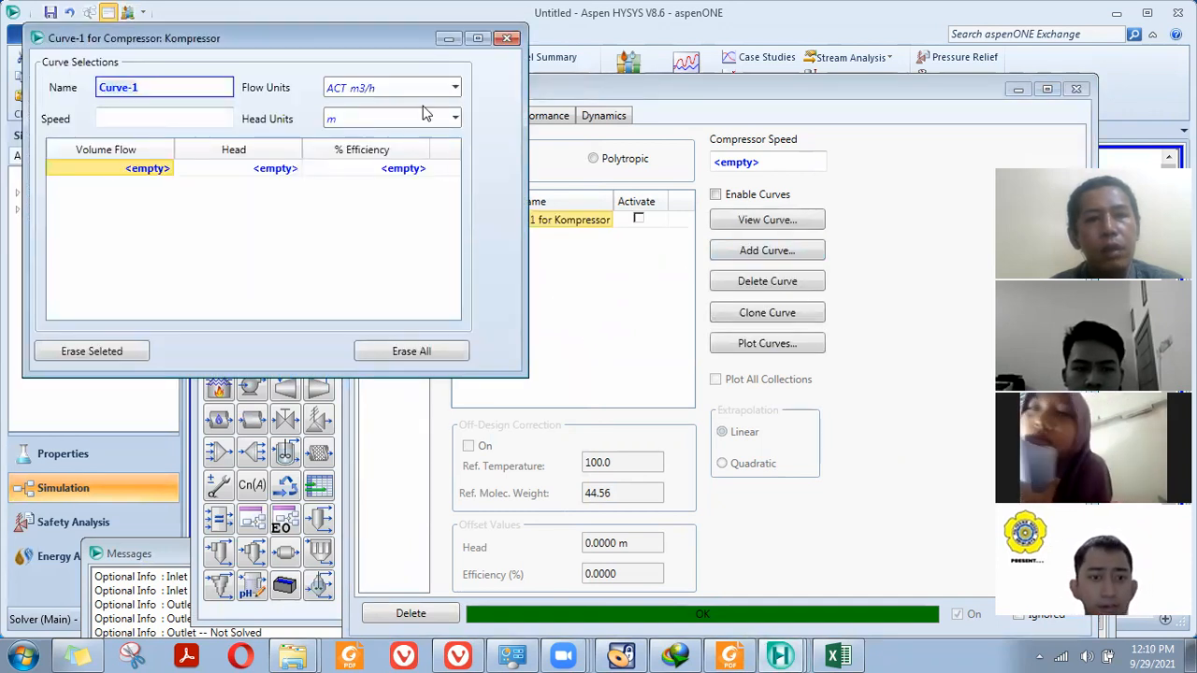
drag(382, 39, 451, 163)
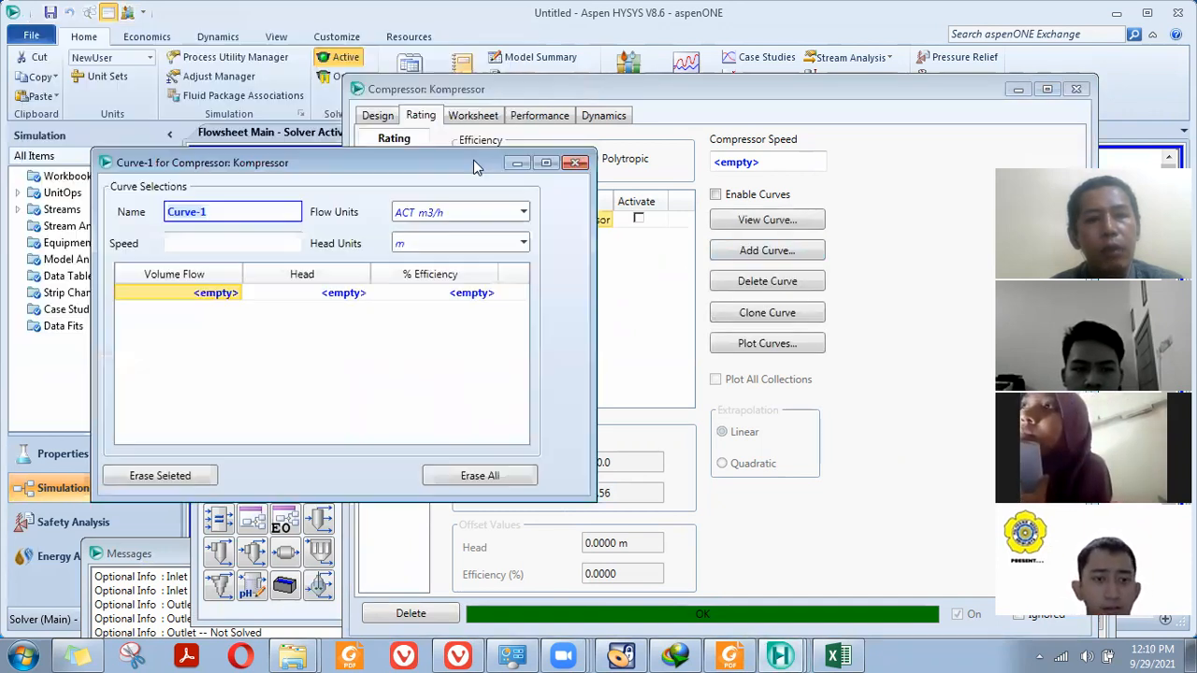
click(574, 165)
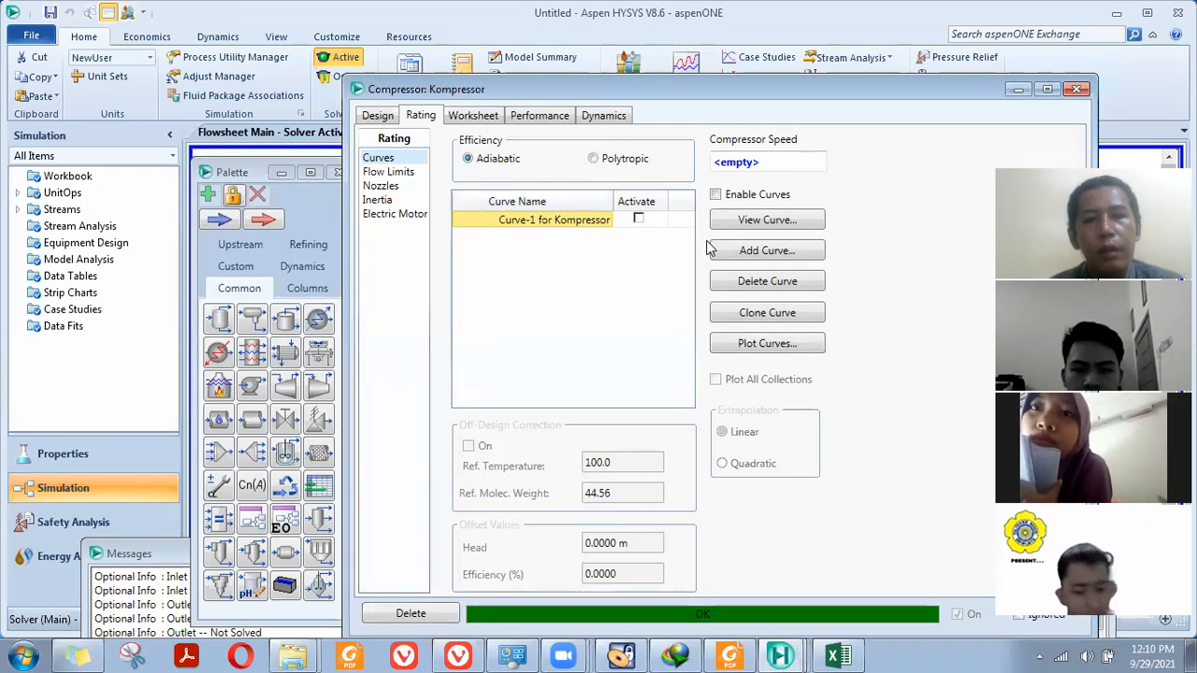
Review the compressor's flow limits, nozzles, inertia and electric motor rating pages for an efficiency setting
click(393, 173)
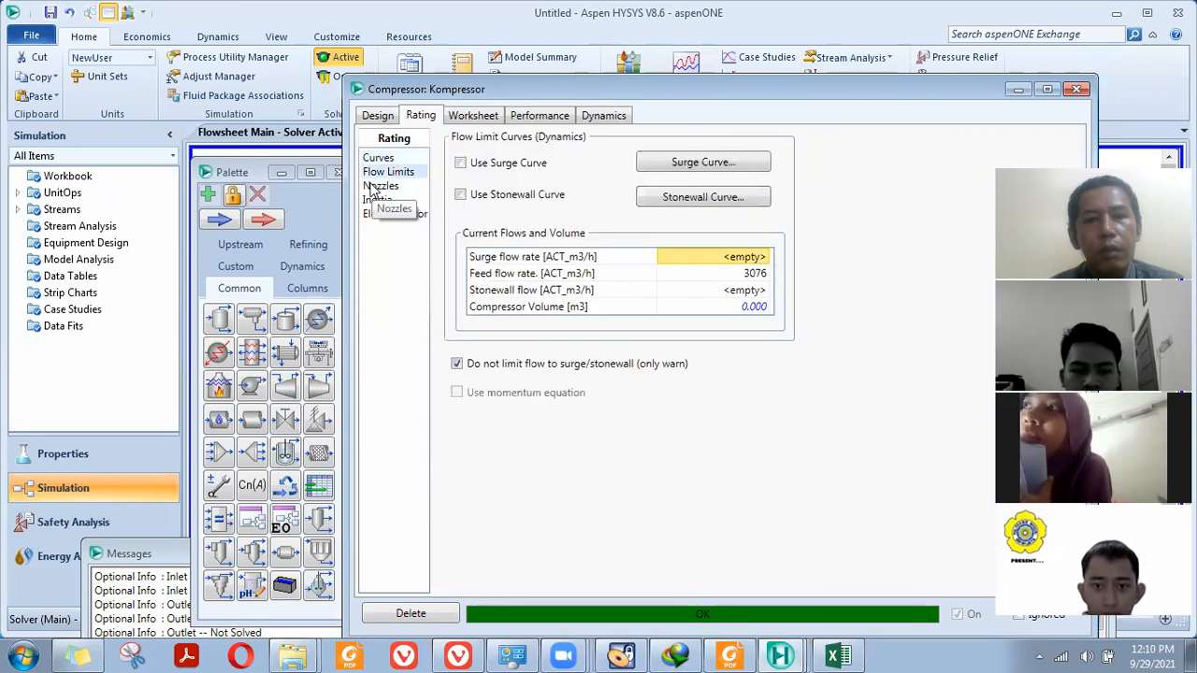
click(374, 186)
click(375, 200)
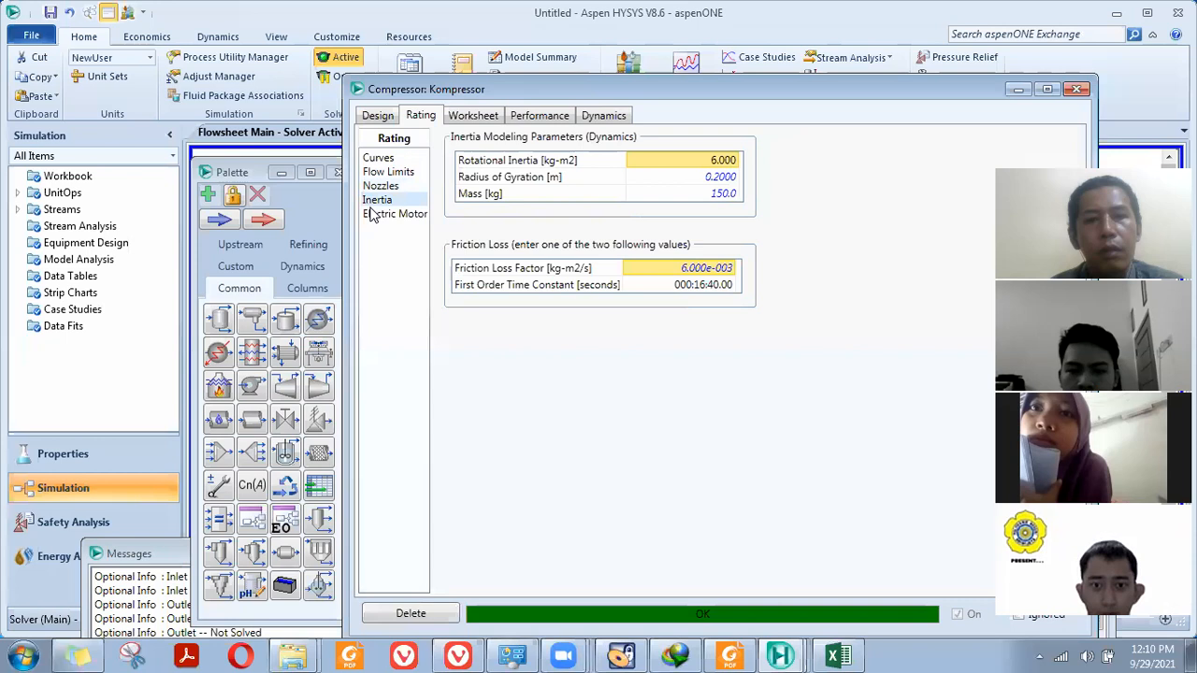
click(375, 216)
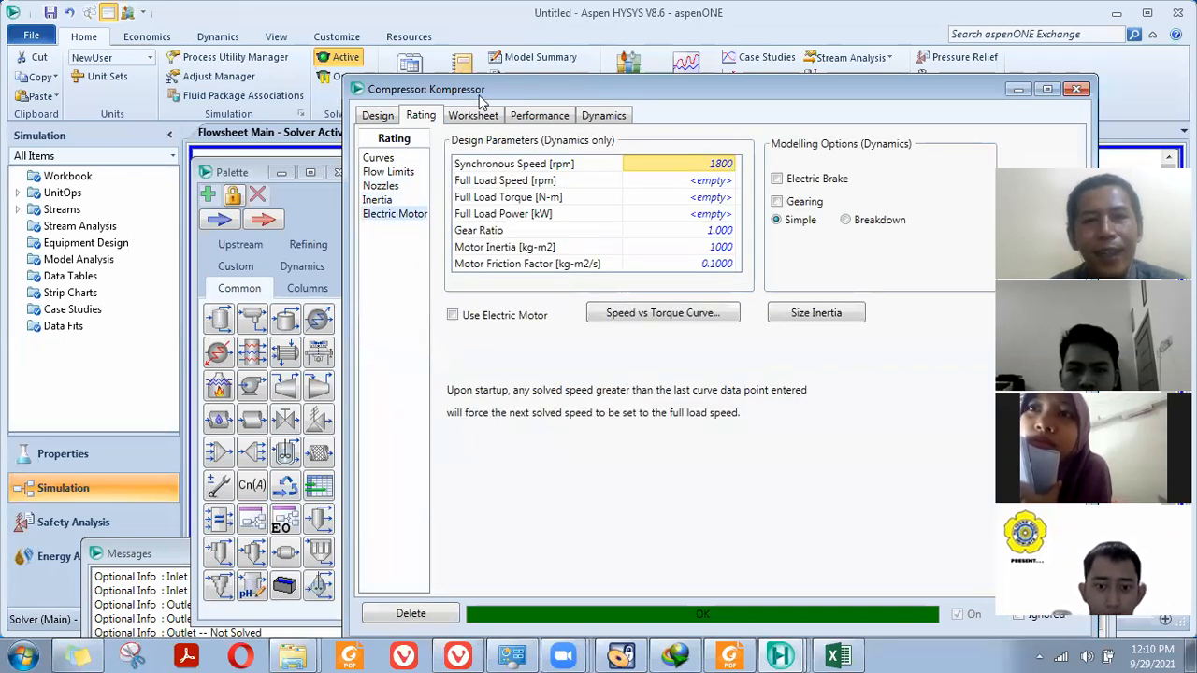
drag(478, 96, 400, 121)
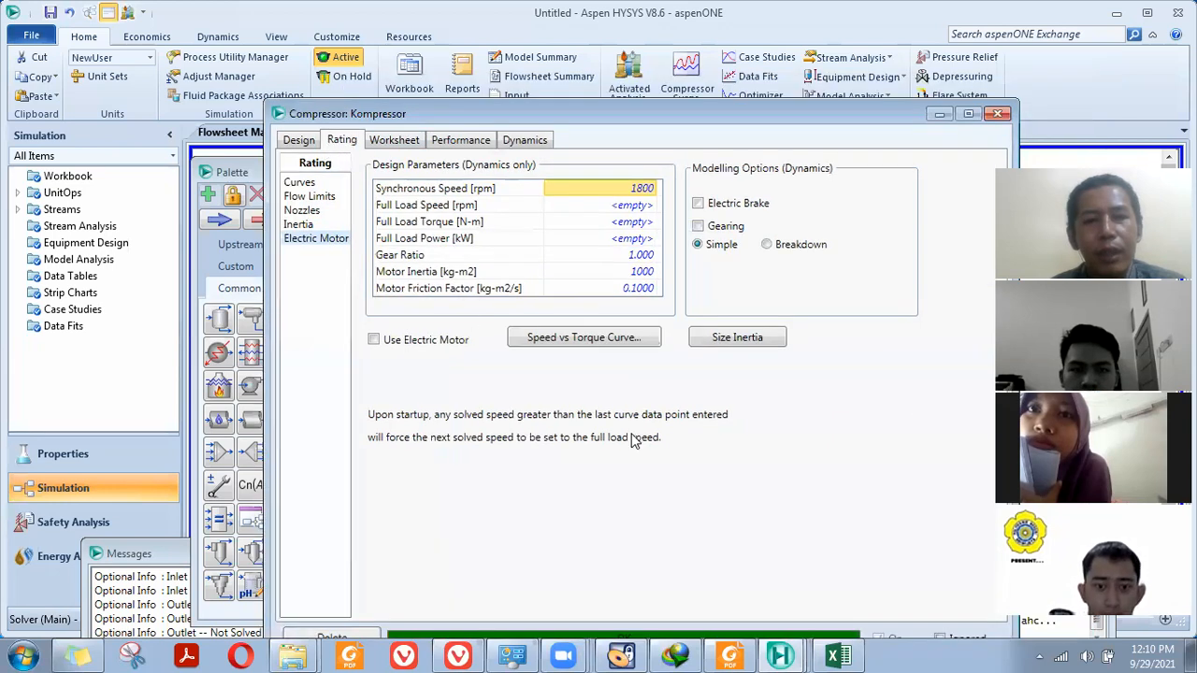
Recheck the adiabatic efficiency instruction and its figure in the PDF tutorial, and switch back to Aspen HYSYS
click(730, 655)
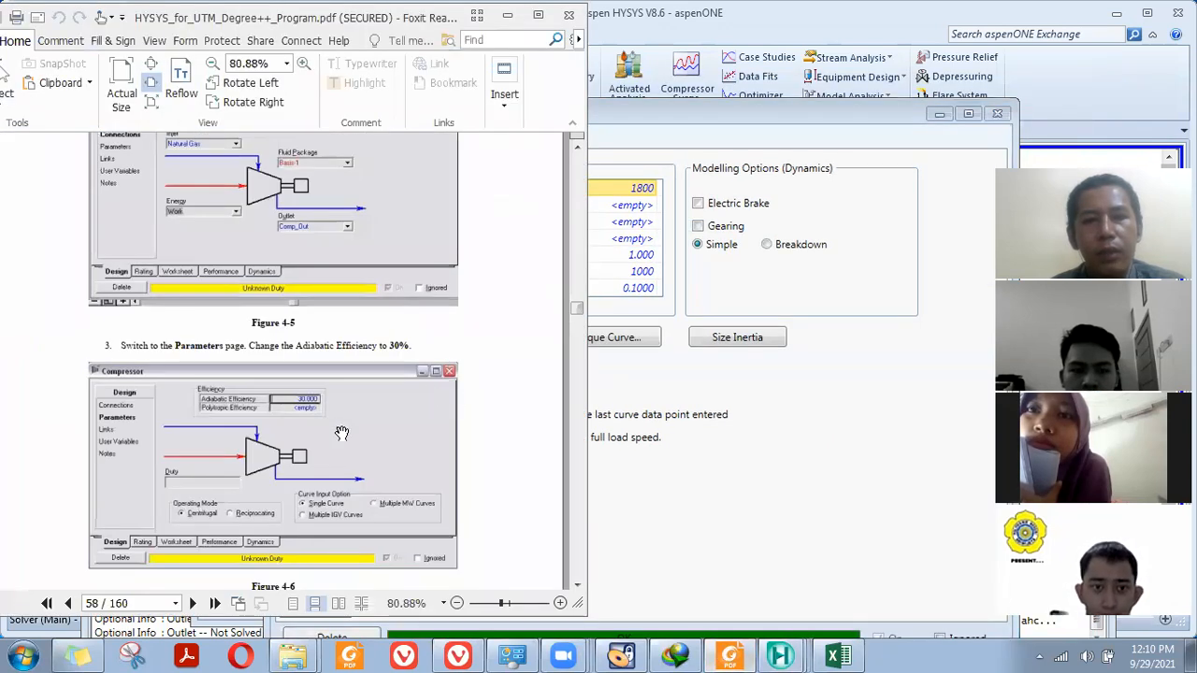
scroll(331, 428, down, 2)
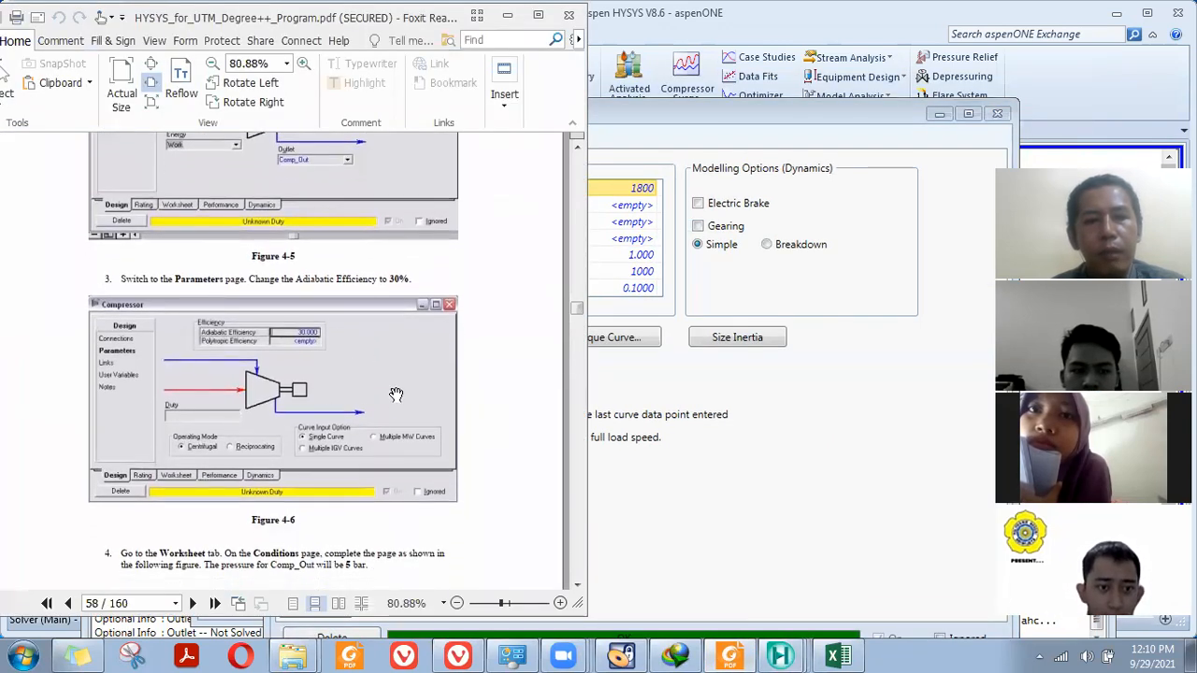
click(887, 459)
Clear the NG Output pressure in the compressor's worksheet conditions
click(414, 145)
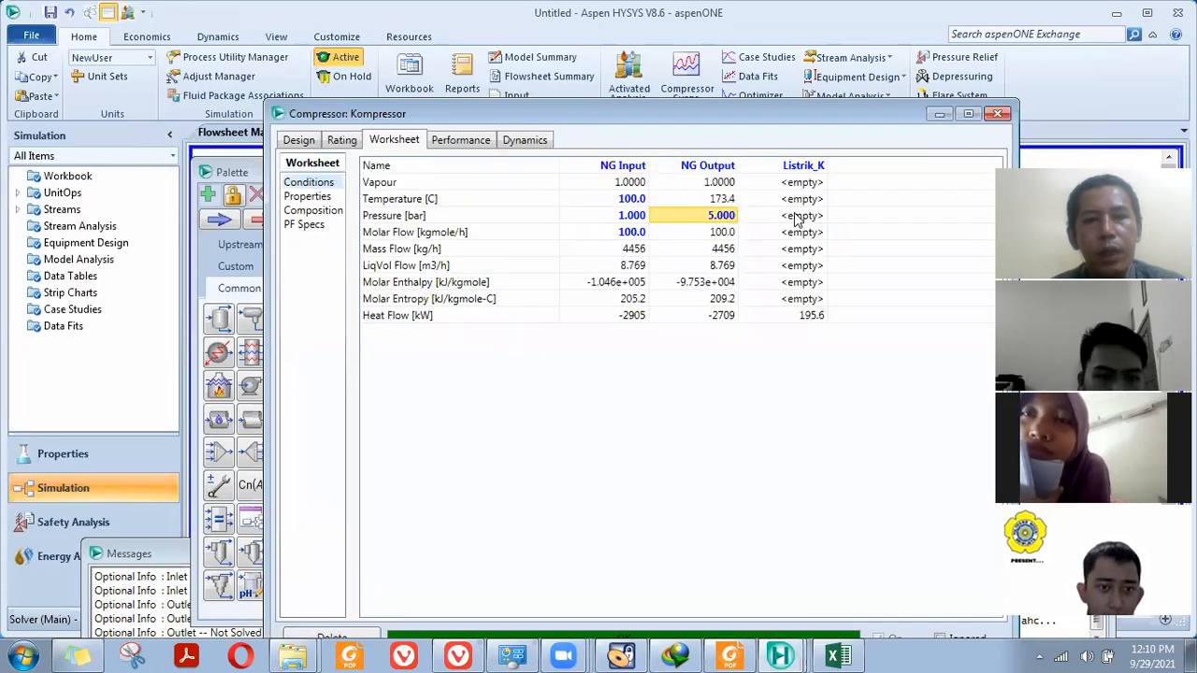
click(720, 216)
key(Return)
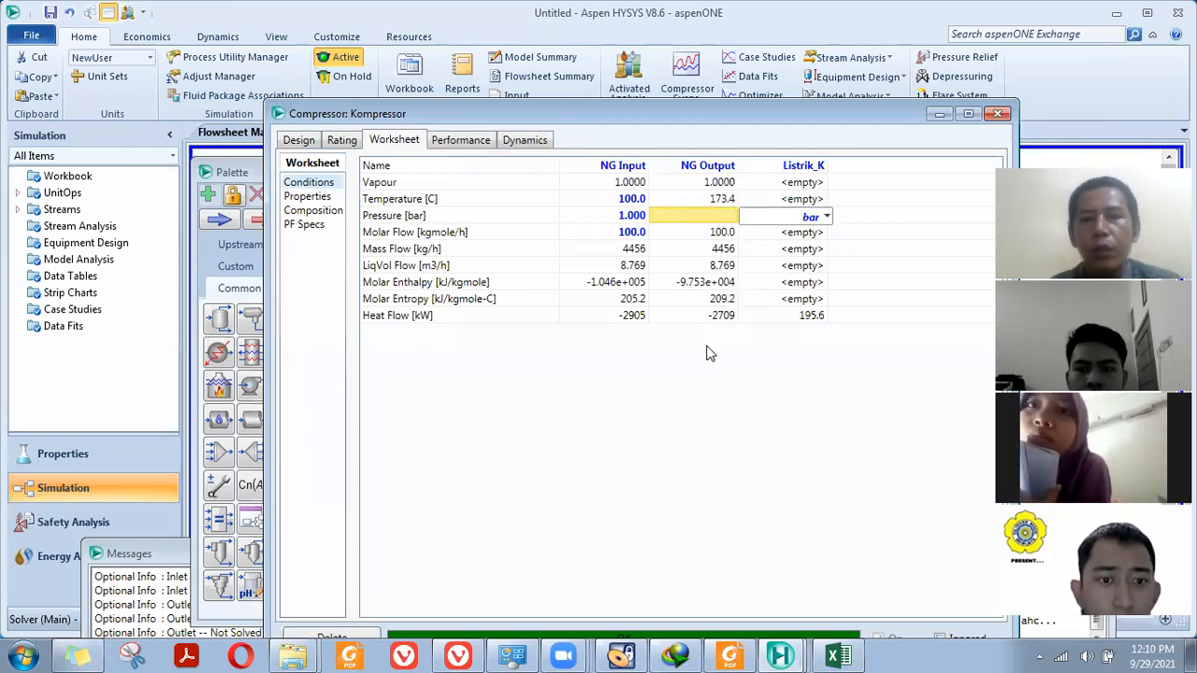
drag(669, 124, 702, 116)
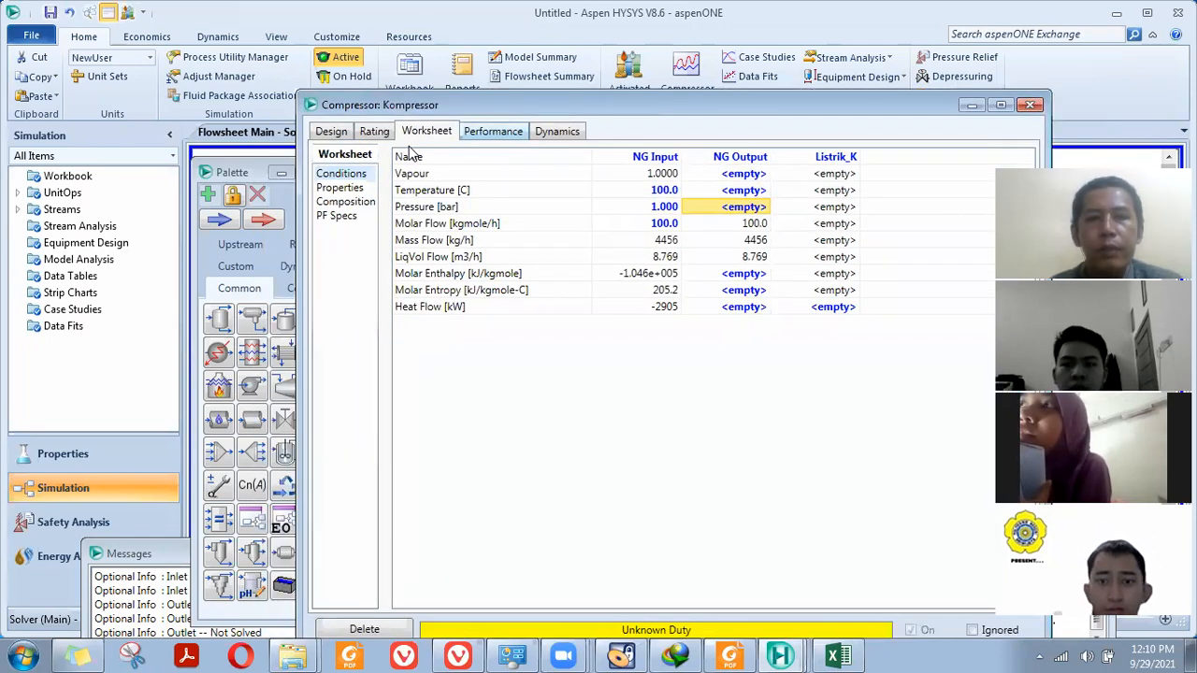
Delete the empty Curve-1 from the compressor's rating curves
click(374, 132)
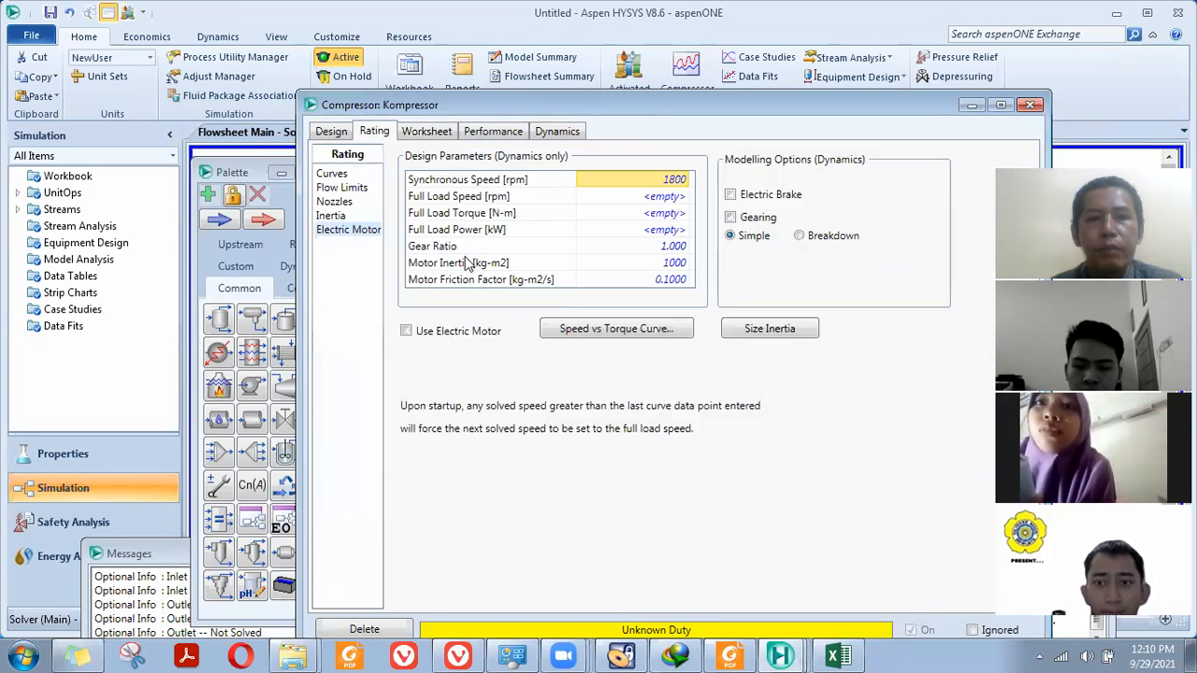
click(333, 174)
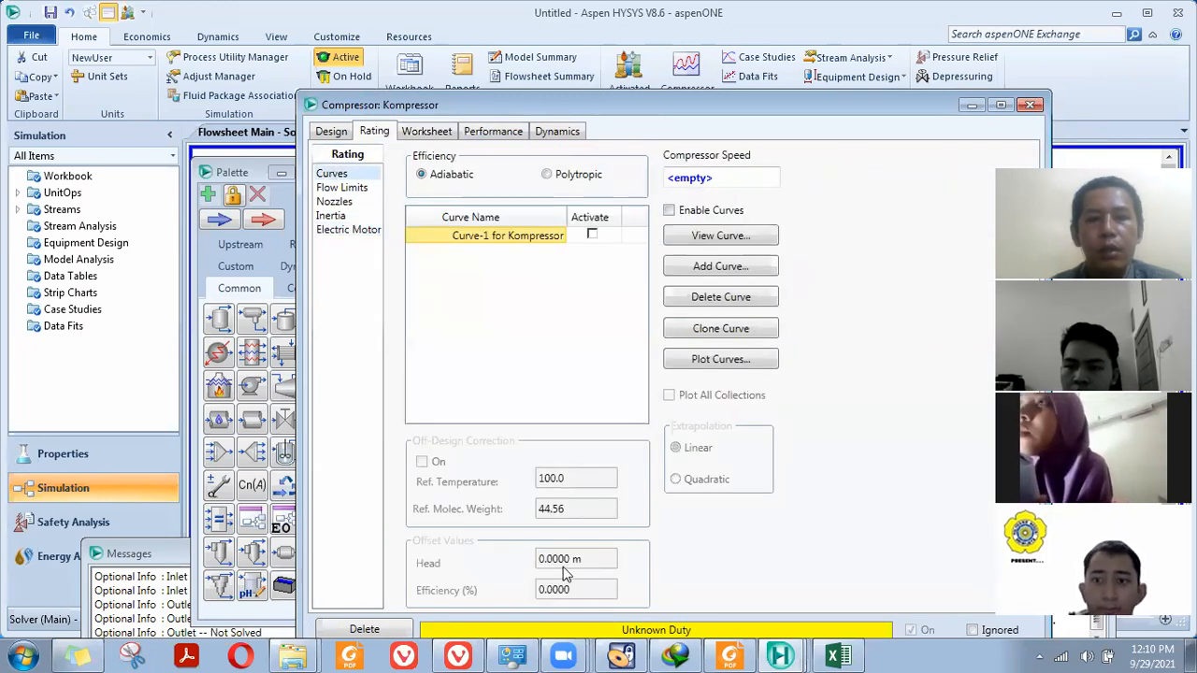
click(597, 238)
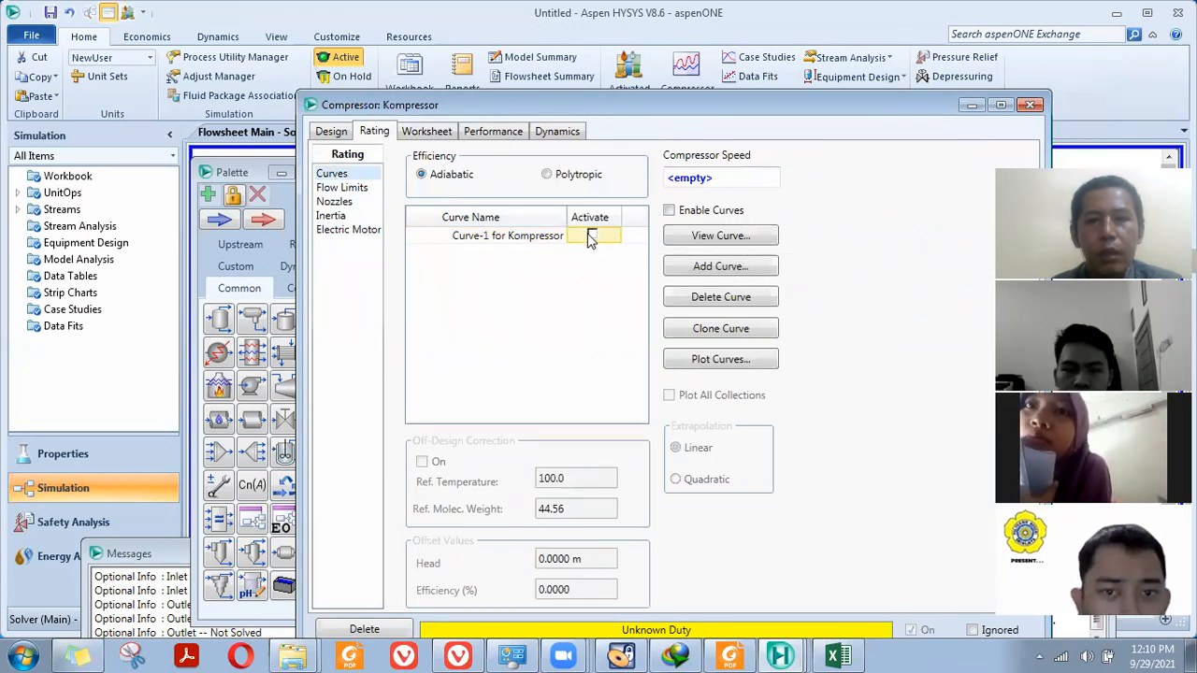
click(530, 235)
right_click(529, 234)
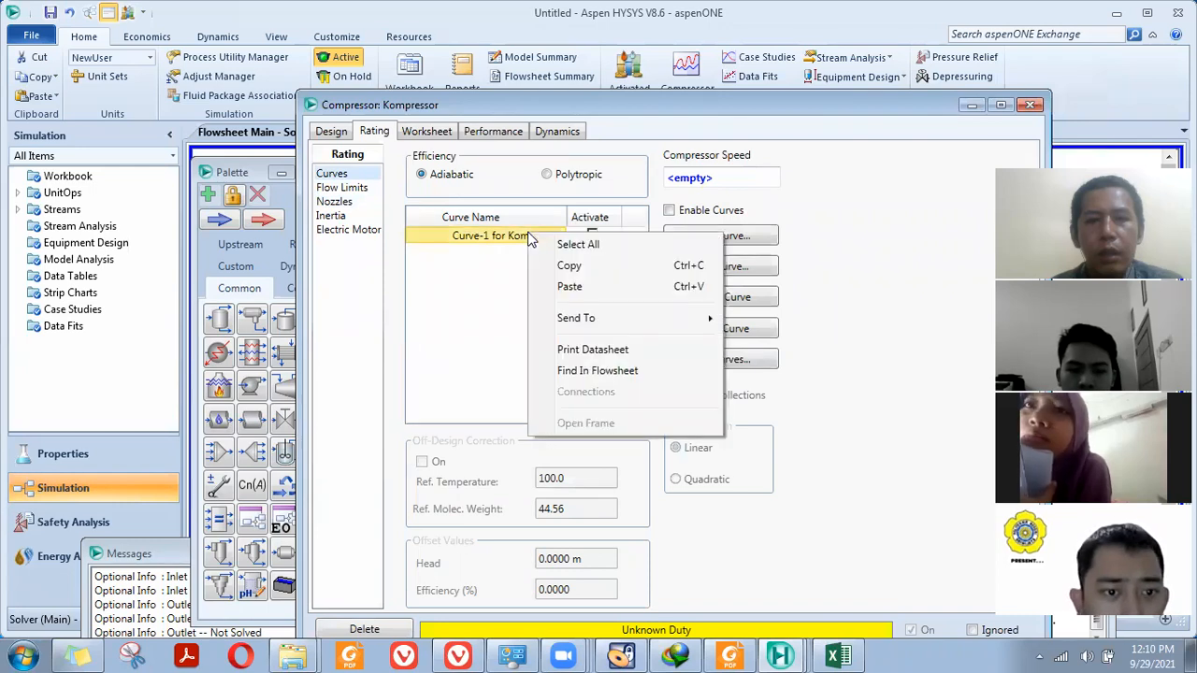
click(494, 271)
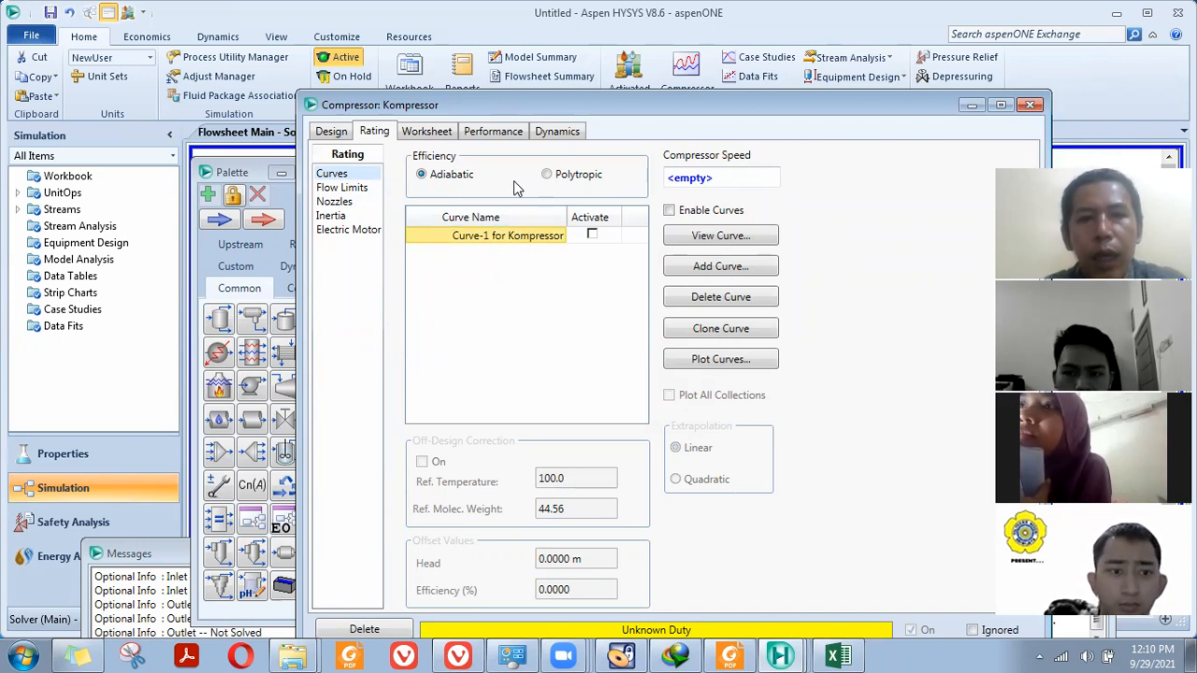
click(675, 296)
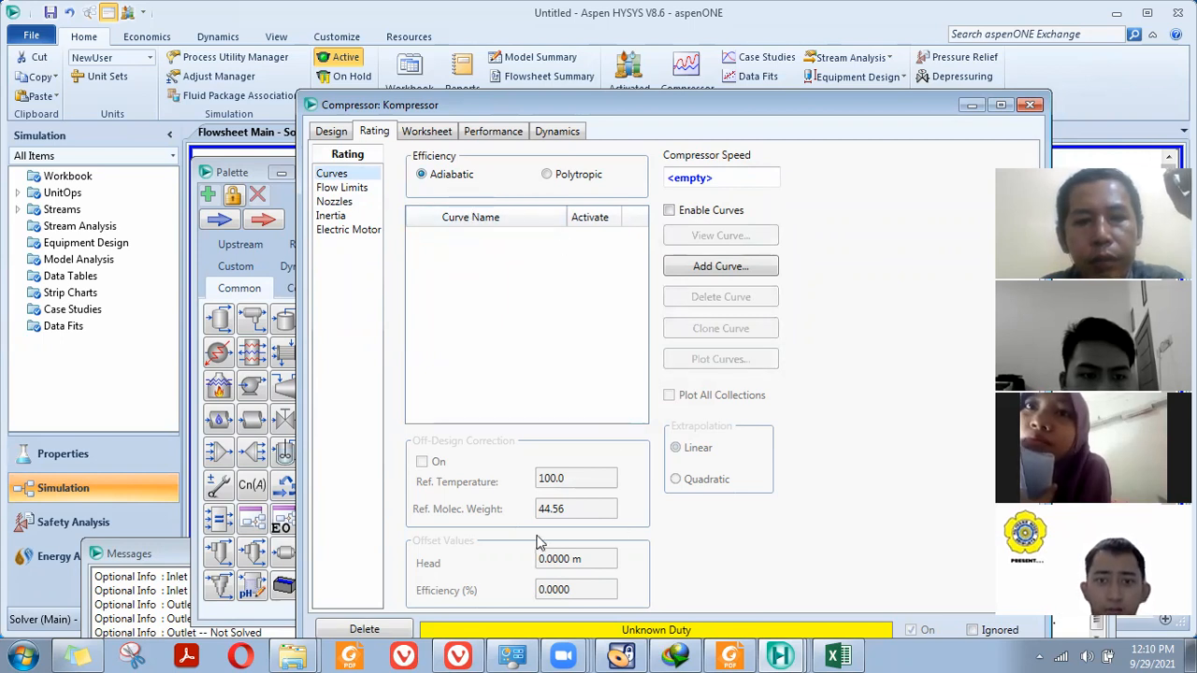
click(727, 174)
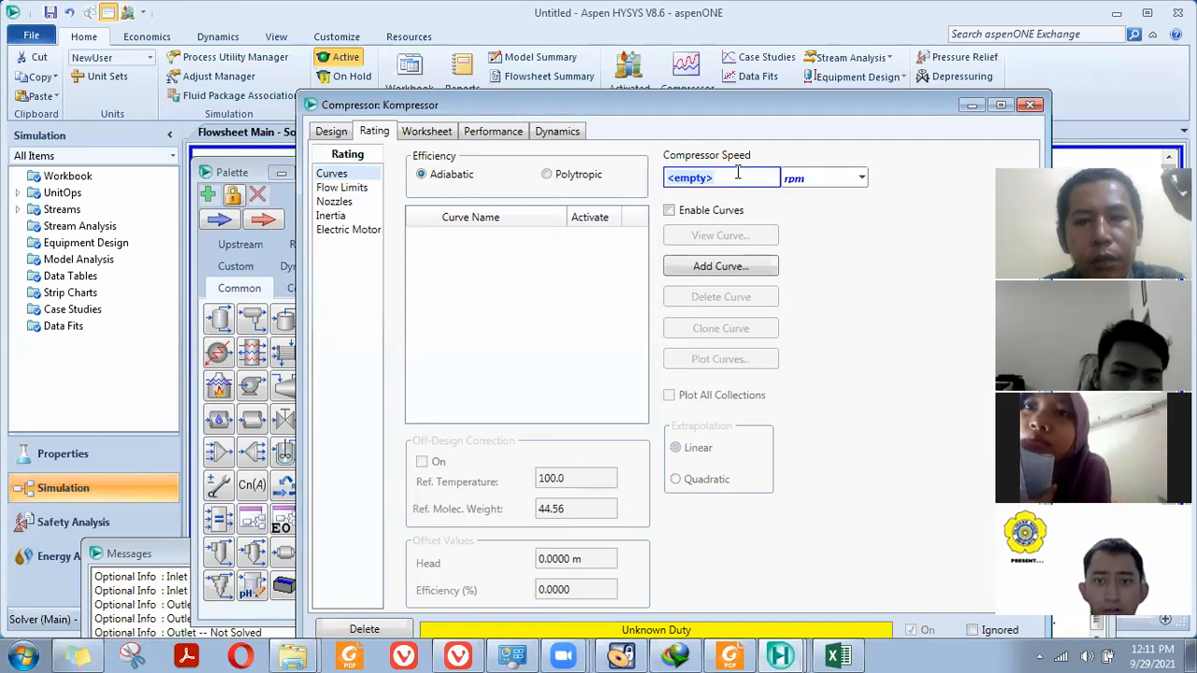
click(571, 591)
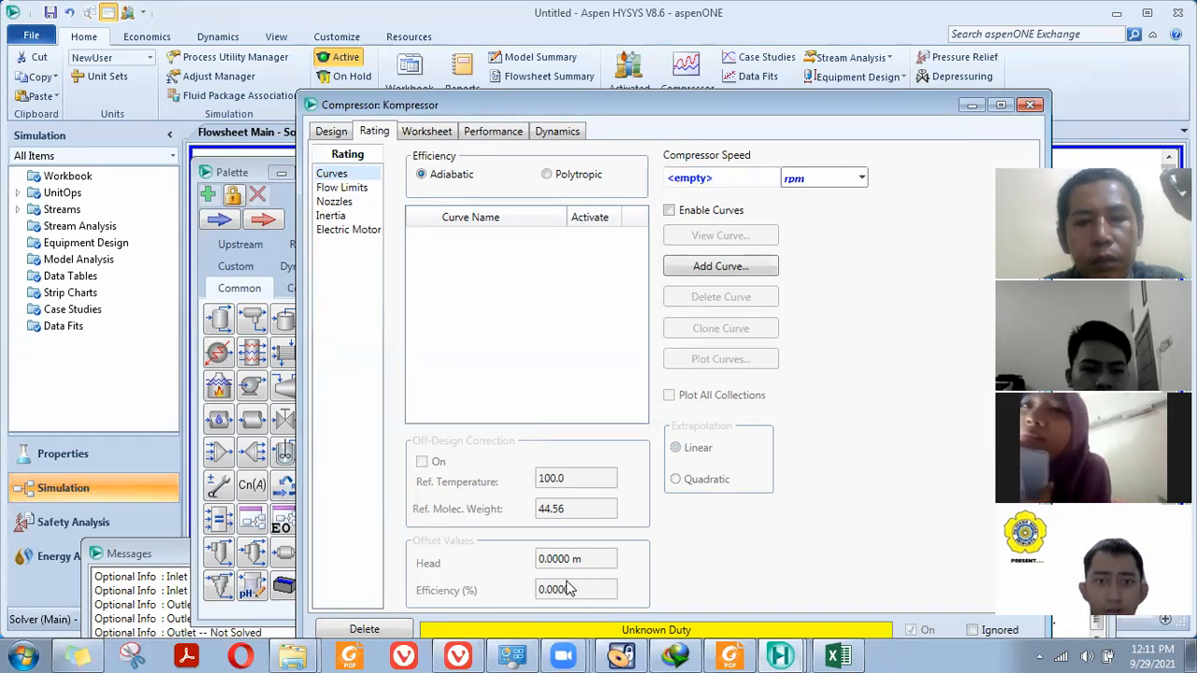
Switch to the PDF tutorial, reread the compressor connections and adiabatic efficiency instructions, mark the efficiency field in Figure 4-6, and return to Aspen HYSYS
click(729, 656)
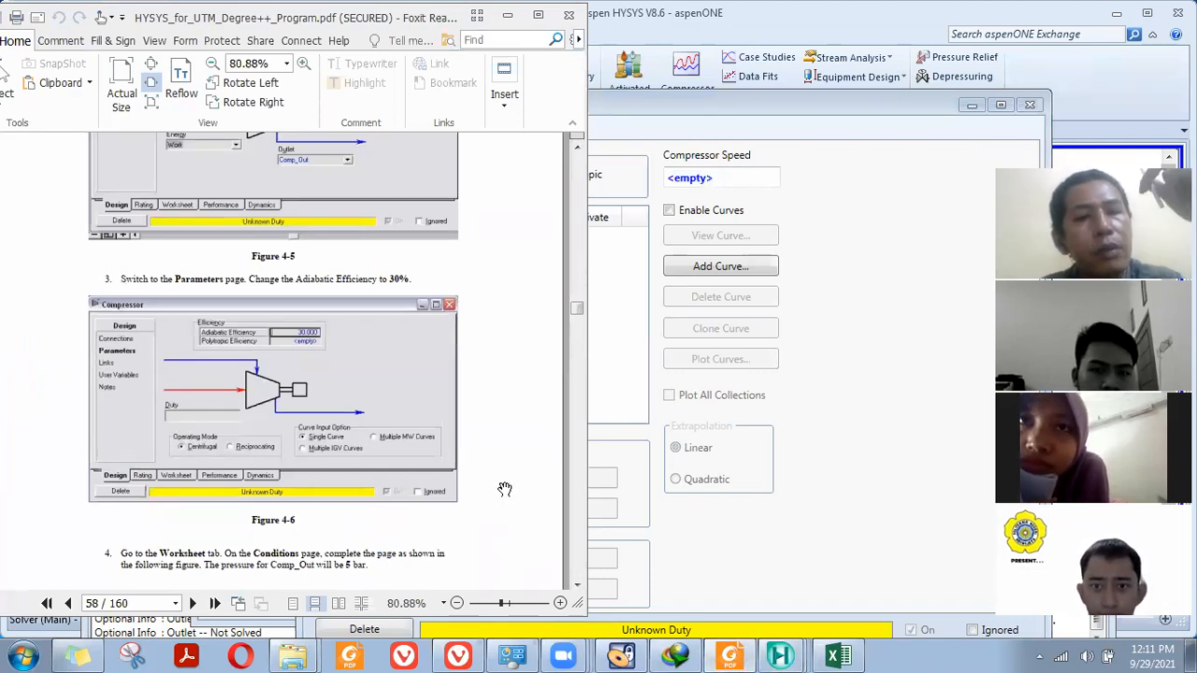
scroll(398, 386, up, 3)
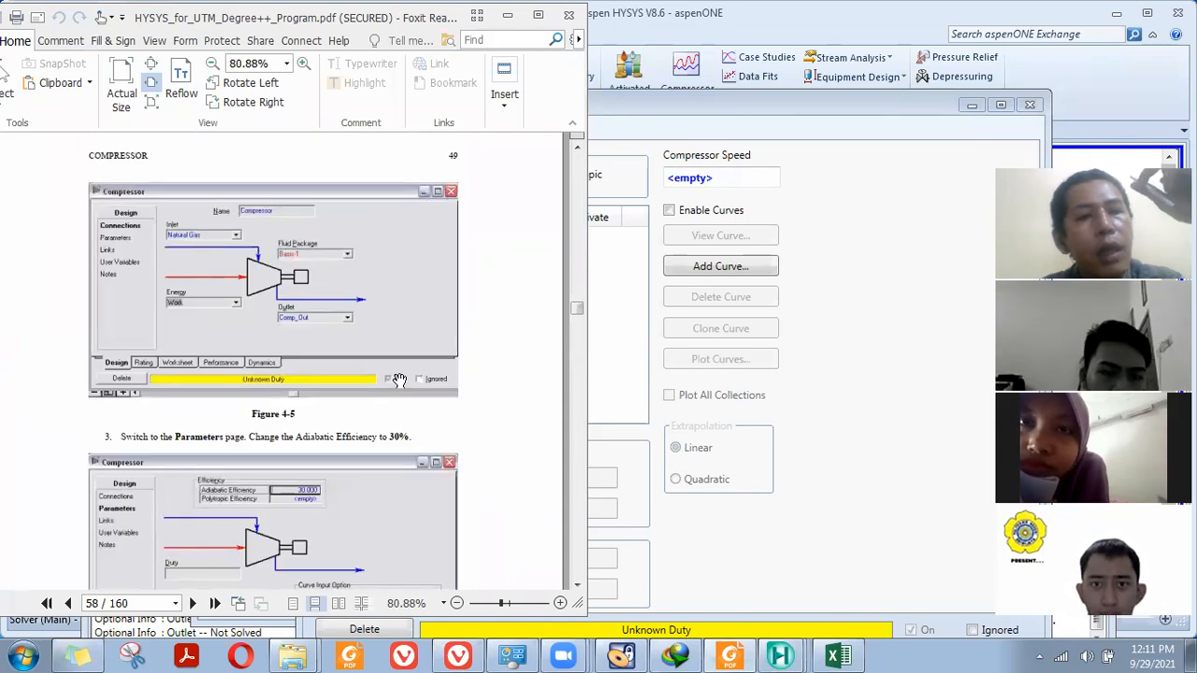
scroll(399, 380, up, 10)
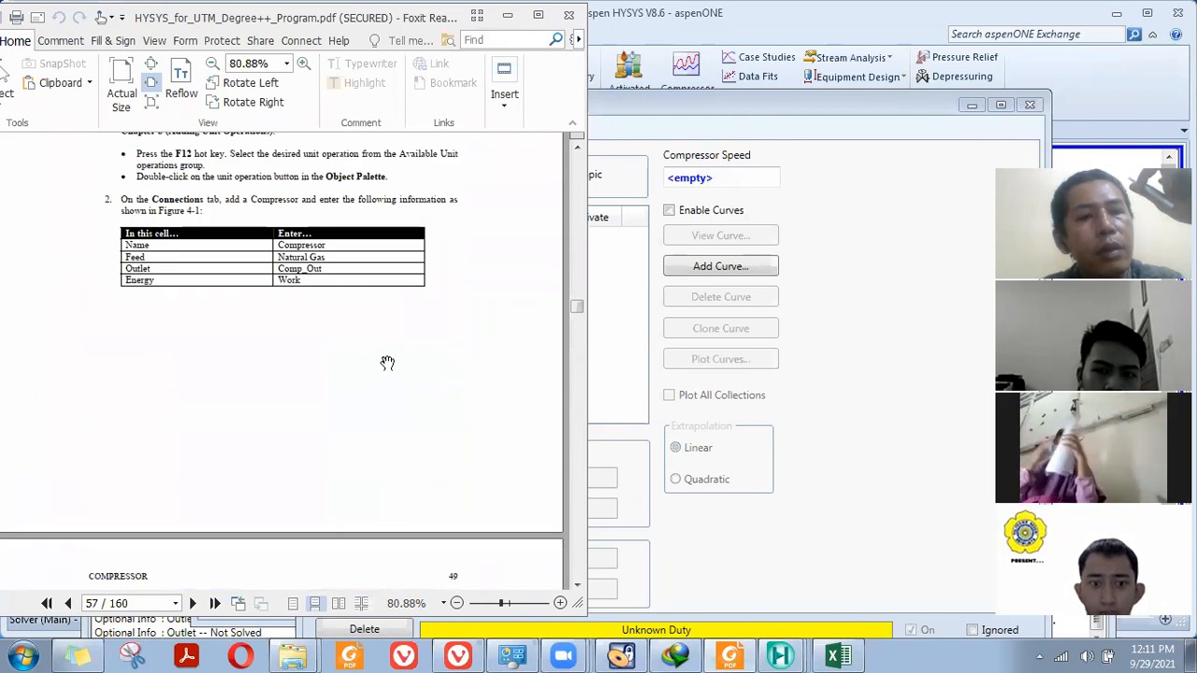
scroll(384, 353, down, 10)
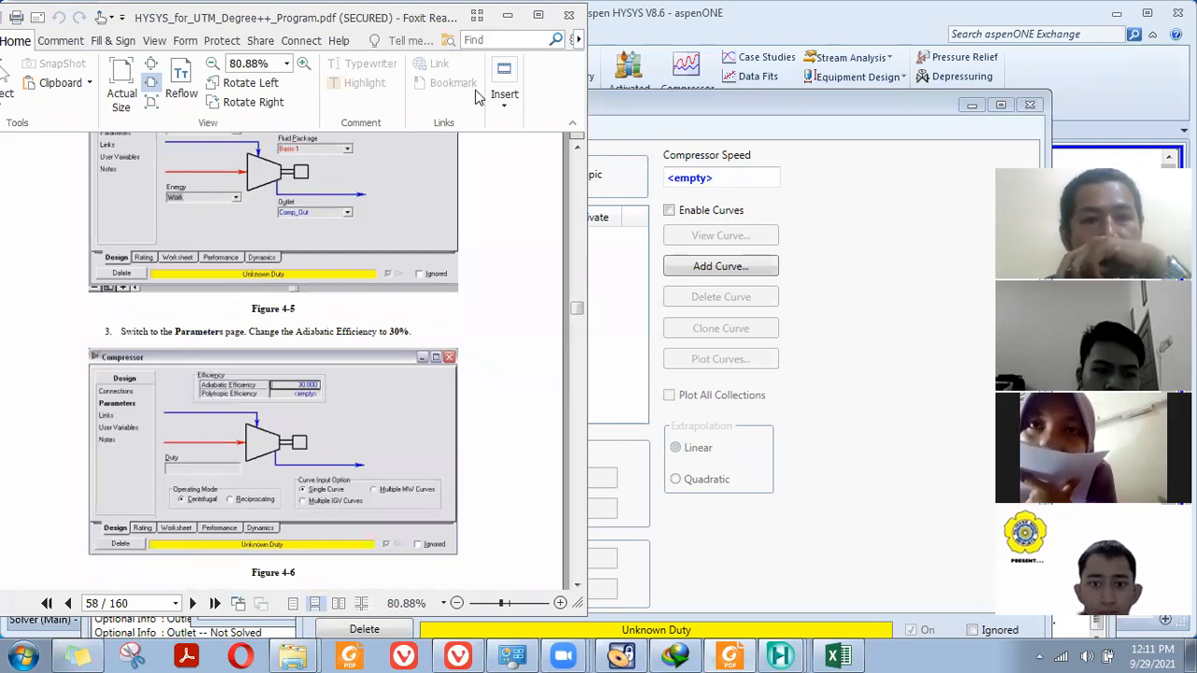
mouse_move(279, 359)
mouse_down()
mouse_move(346, 400)
mouse_move(270, 361)
mouse_up()
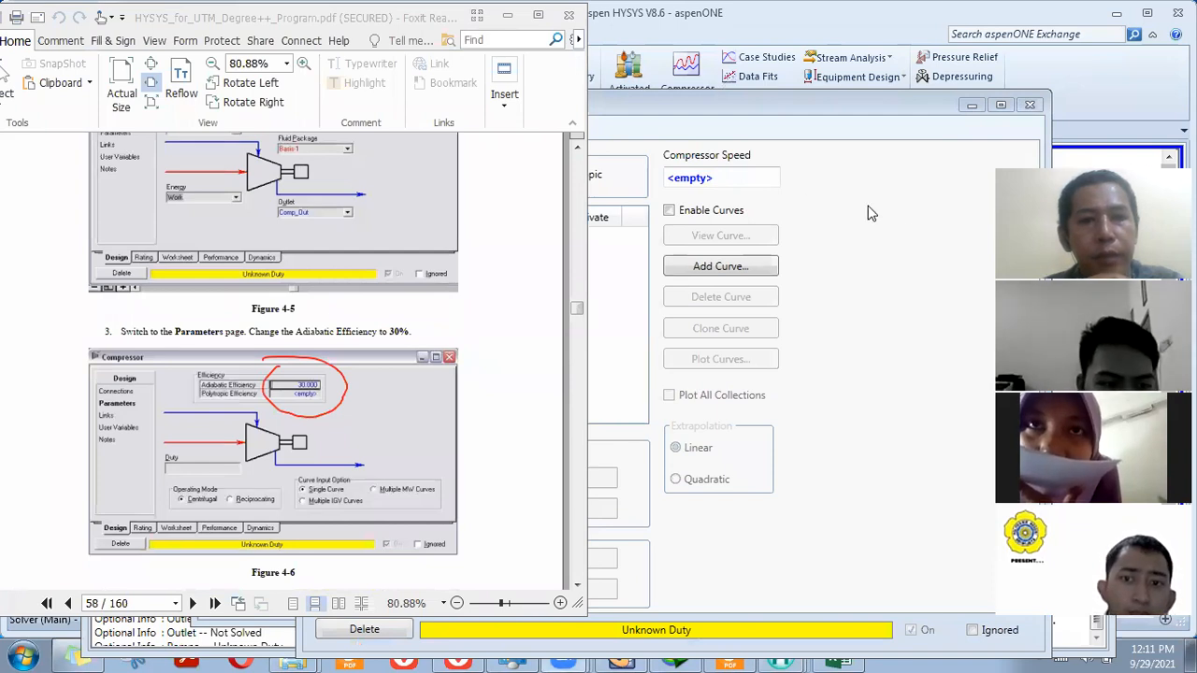
click(908, 225)
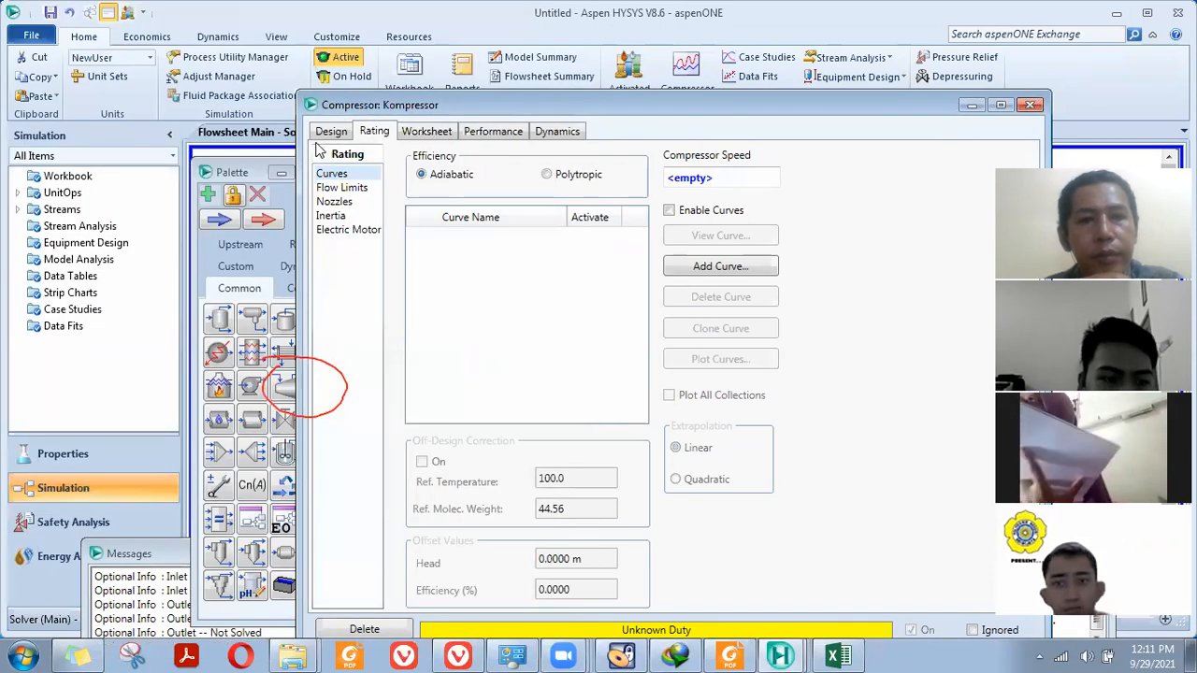
Look through the compressor's design connections, performance results and power data for an adiabatic efficiency setting
click(325, 136)
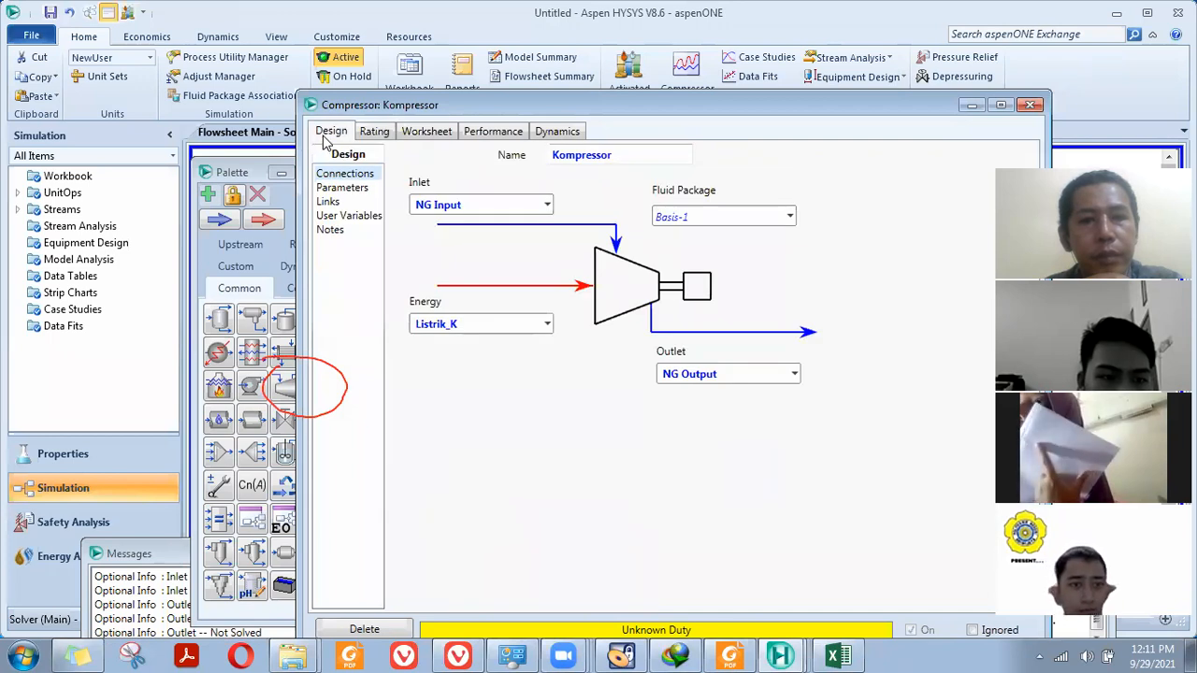
click(490, 136)
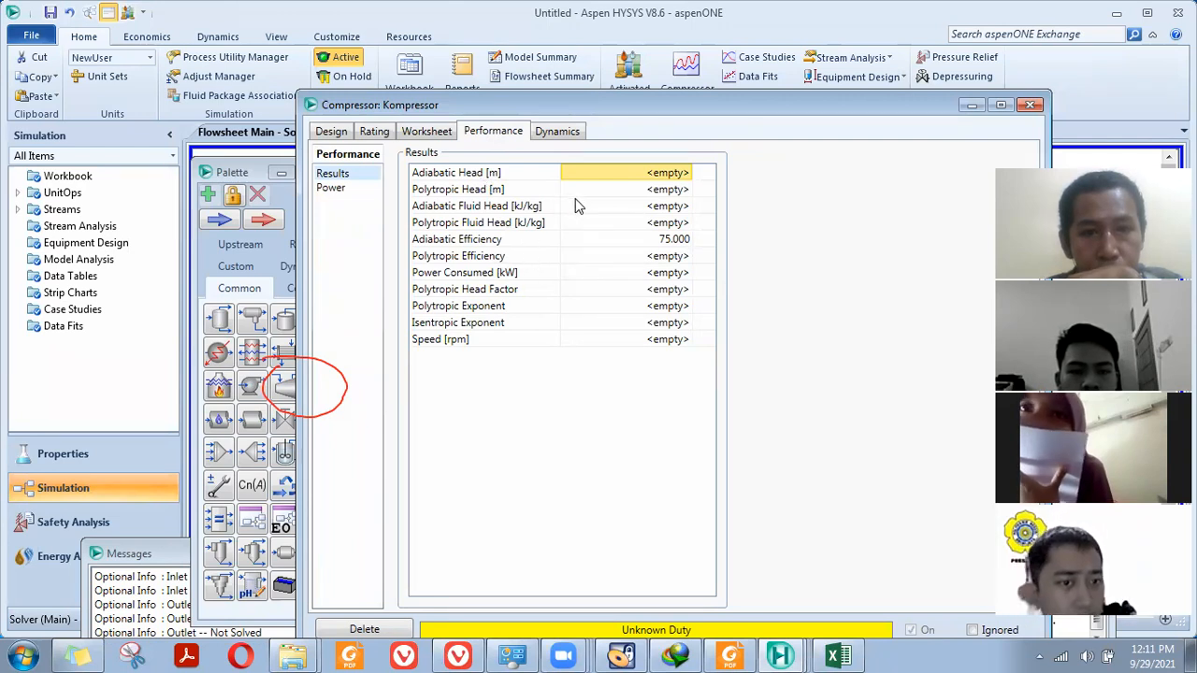
click(663, 260)
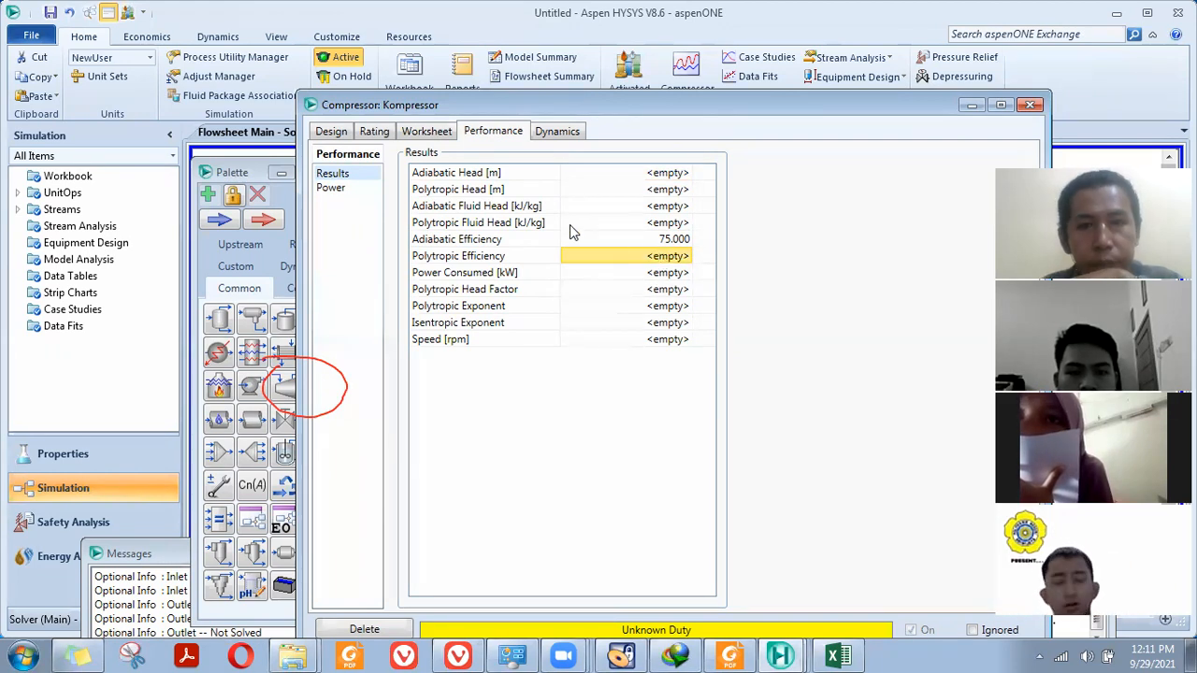
click(333, 190)
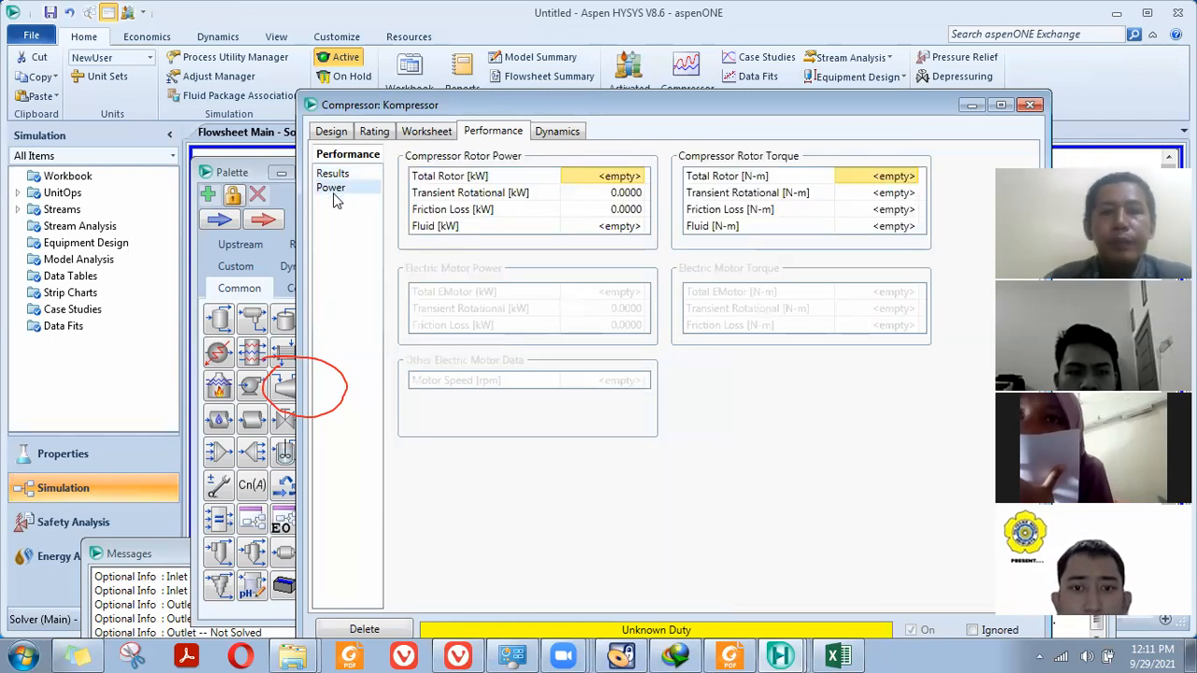
Set the compressor's adiabatic efficiency to 30 in its dynamic specifications
click(557, 133)
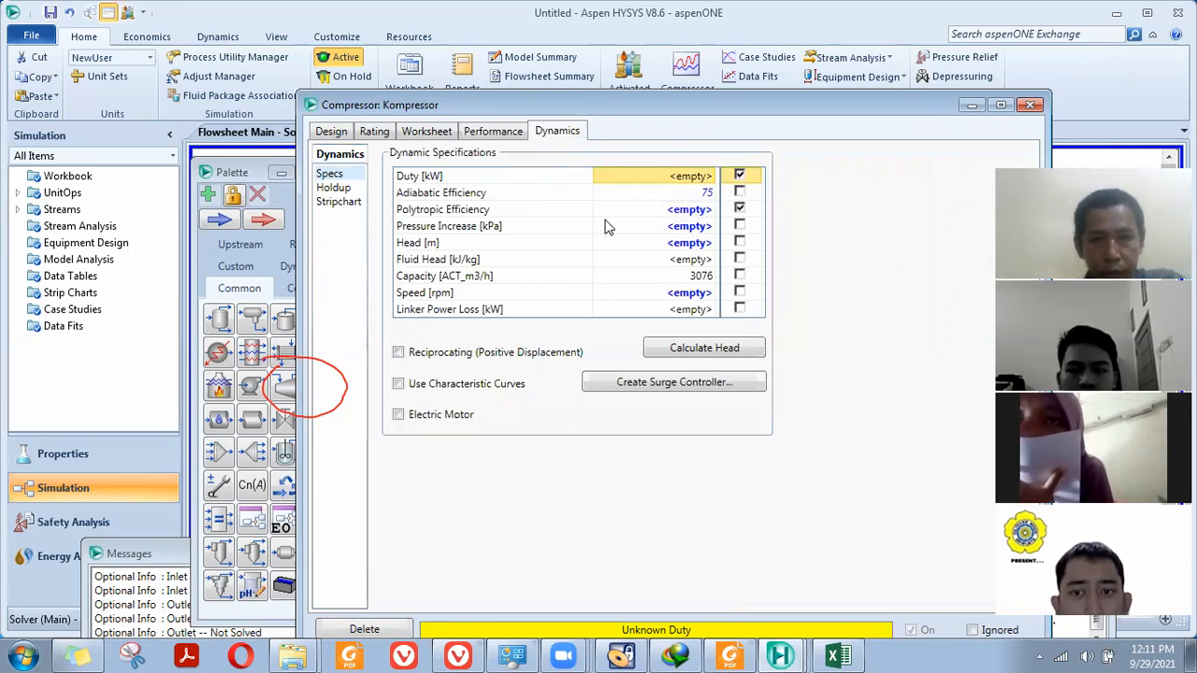
click(707, 192)
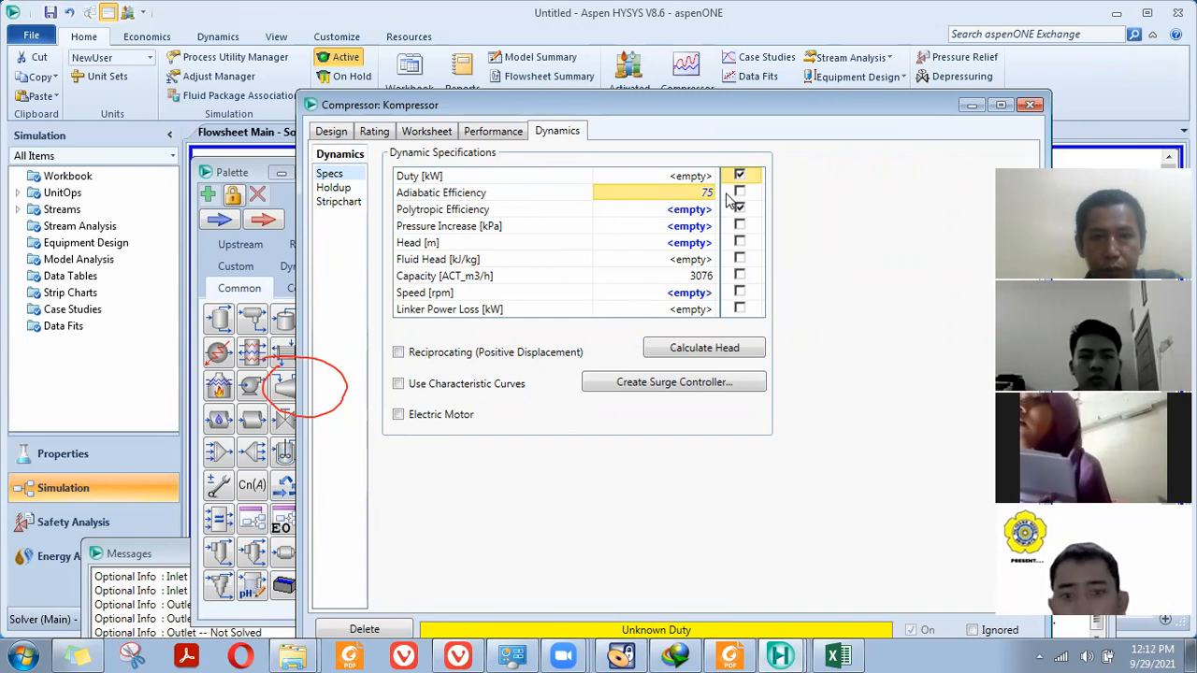
text(3)
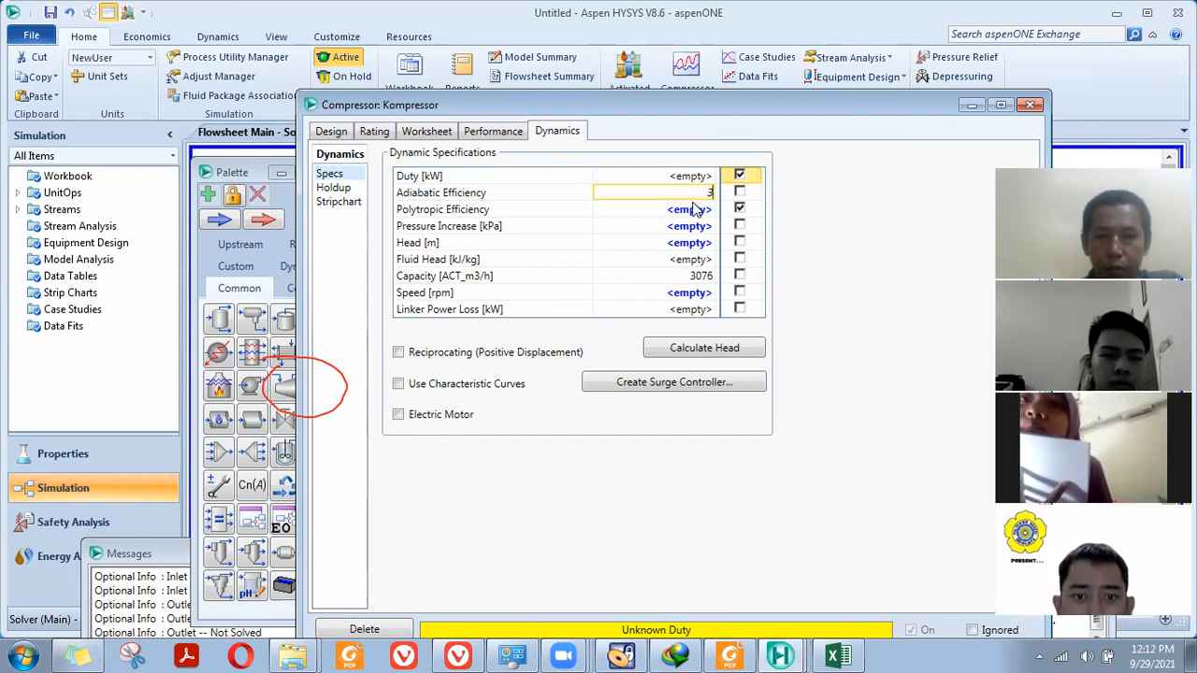
text(0)
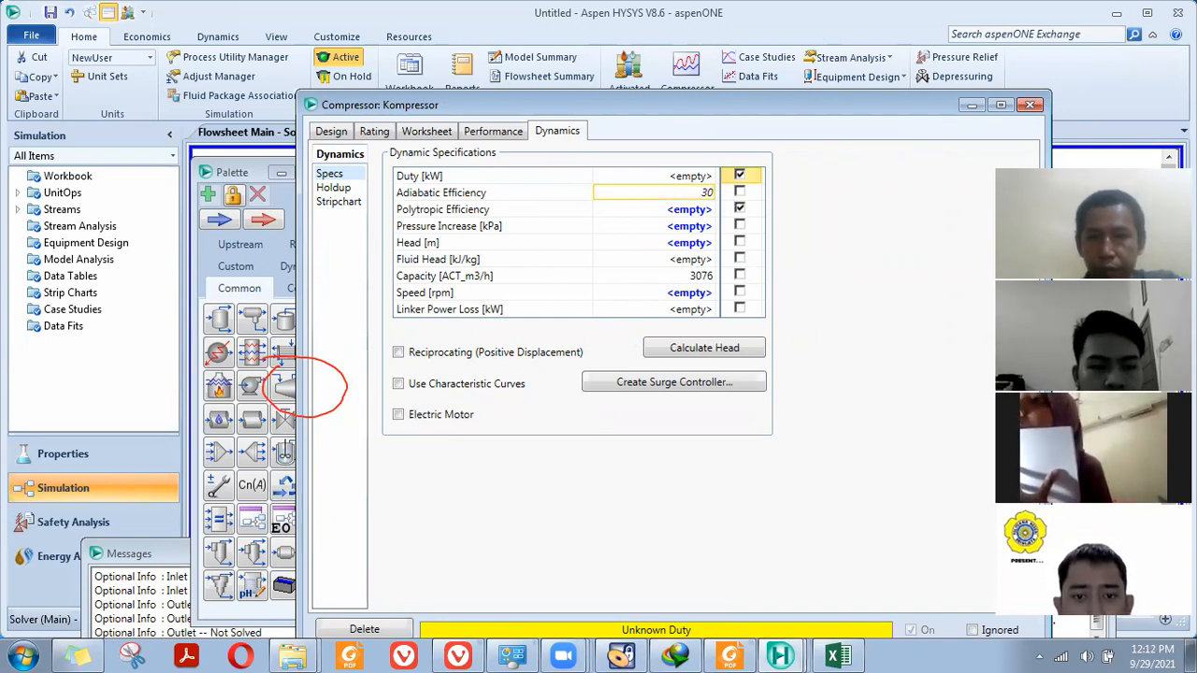
key(Return)
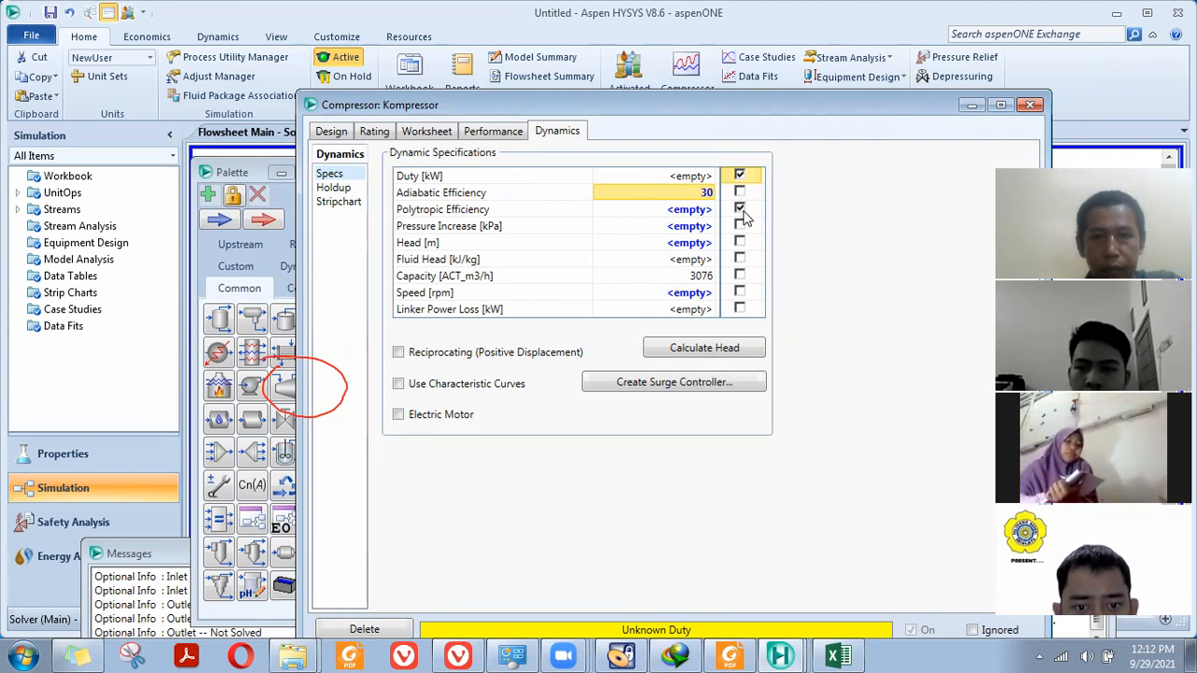
Deactivate the duty specification and activate adiabatic efficiency in place of polytropic efficiency in the compressor's dynamic specifications
click(739, 177)
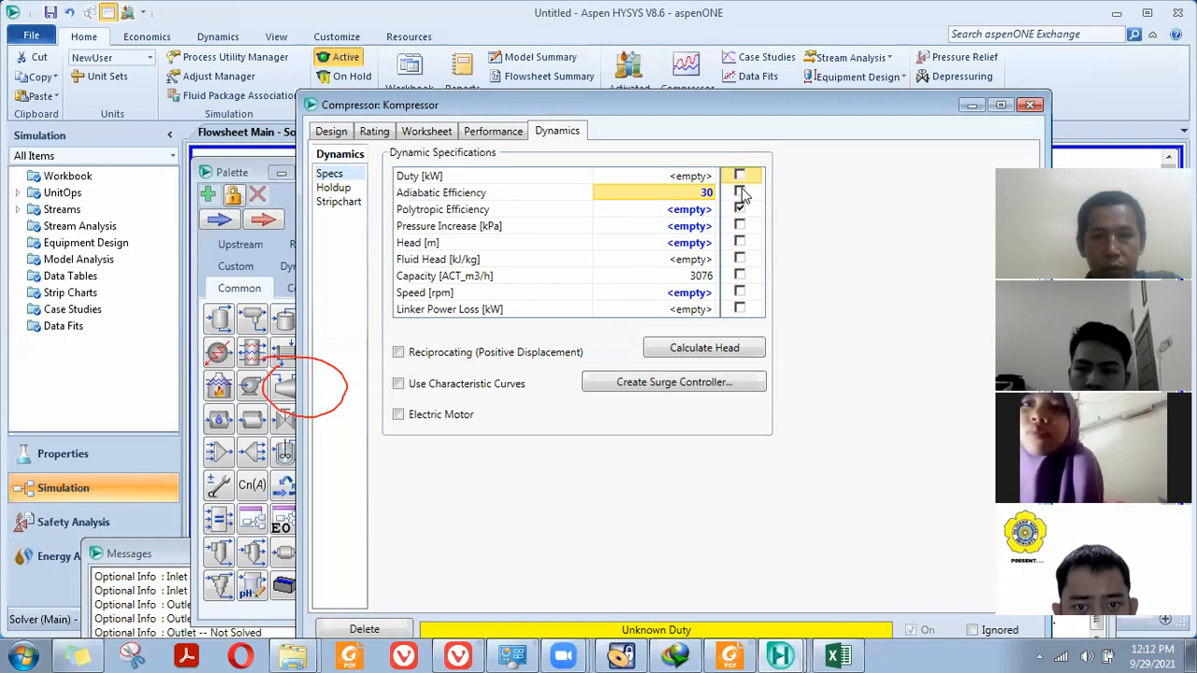
click(739, 192)
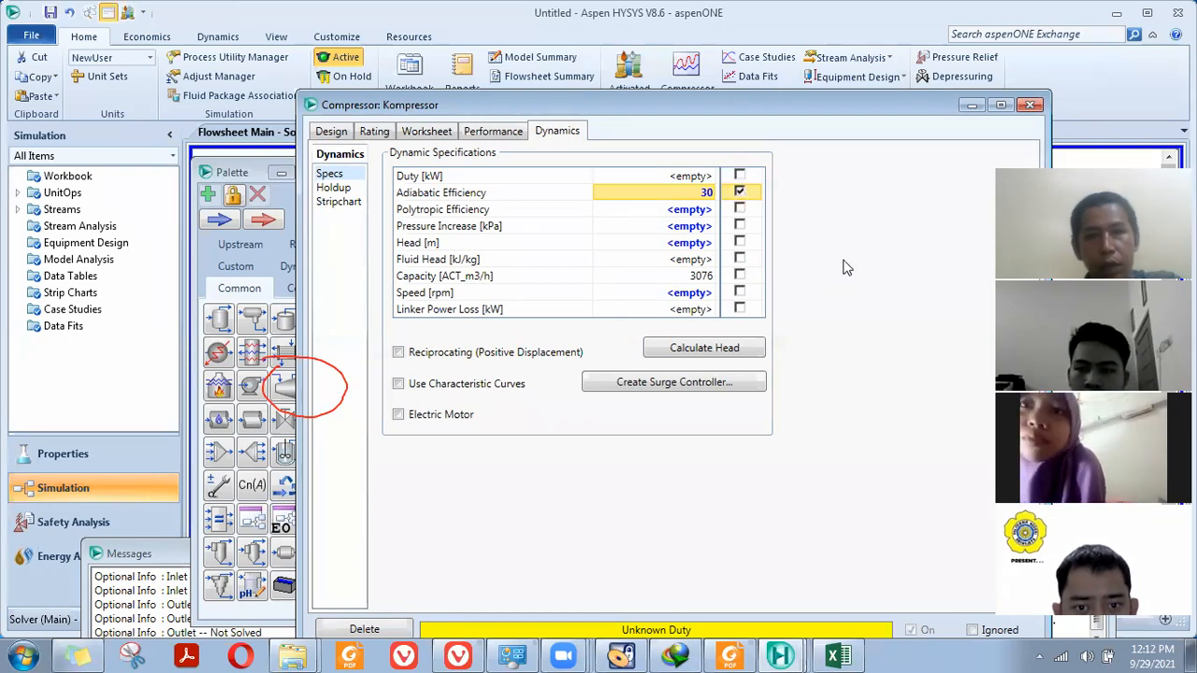
click(739, 193)
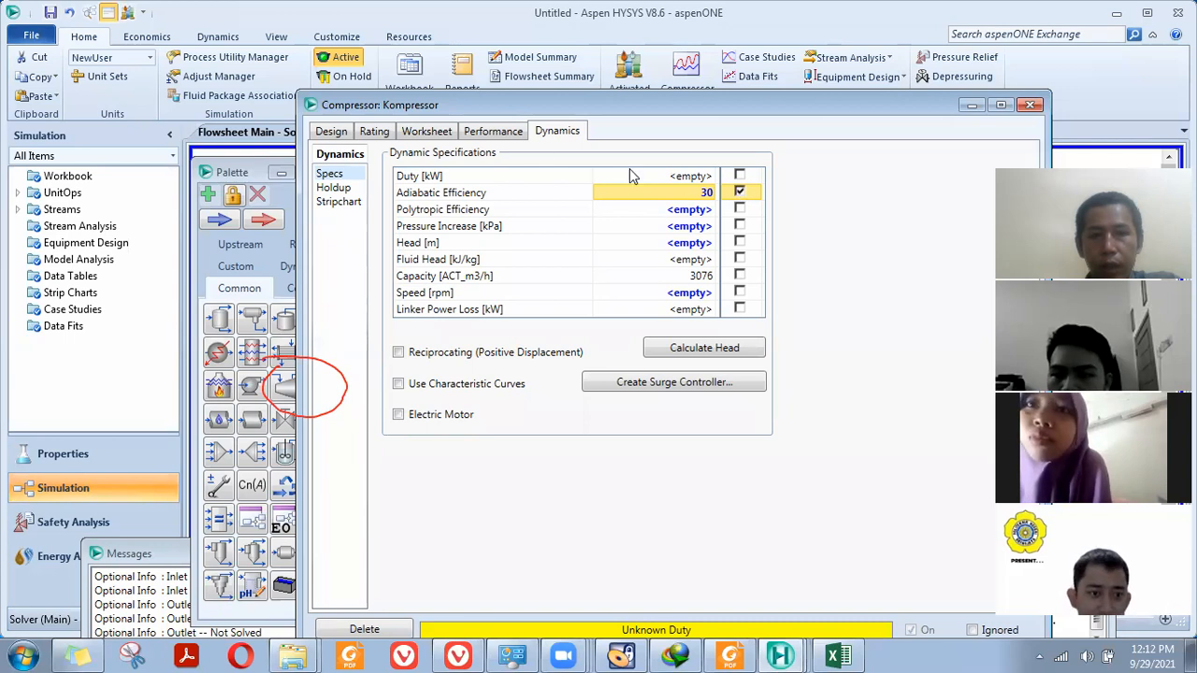
Set the NG Output pressure to 5 bar in the compressor's worksheet conditions
click(418, 131)
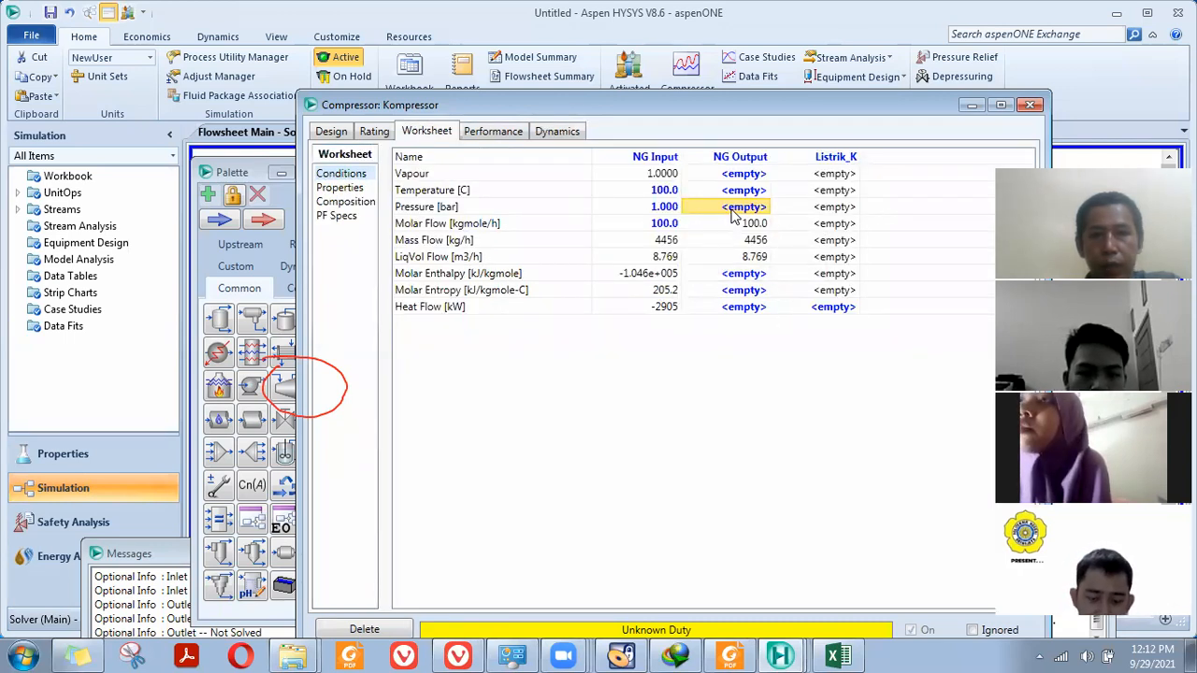
text(5)
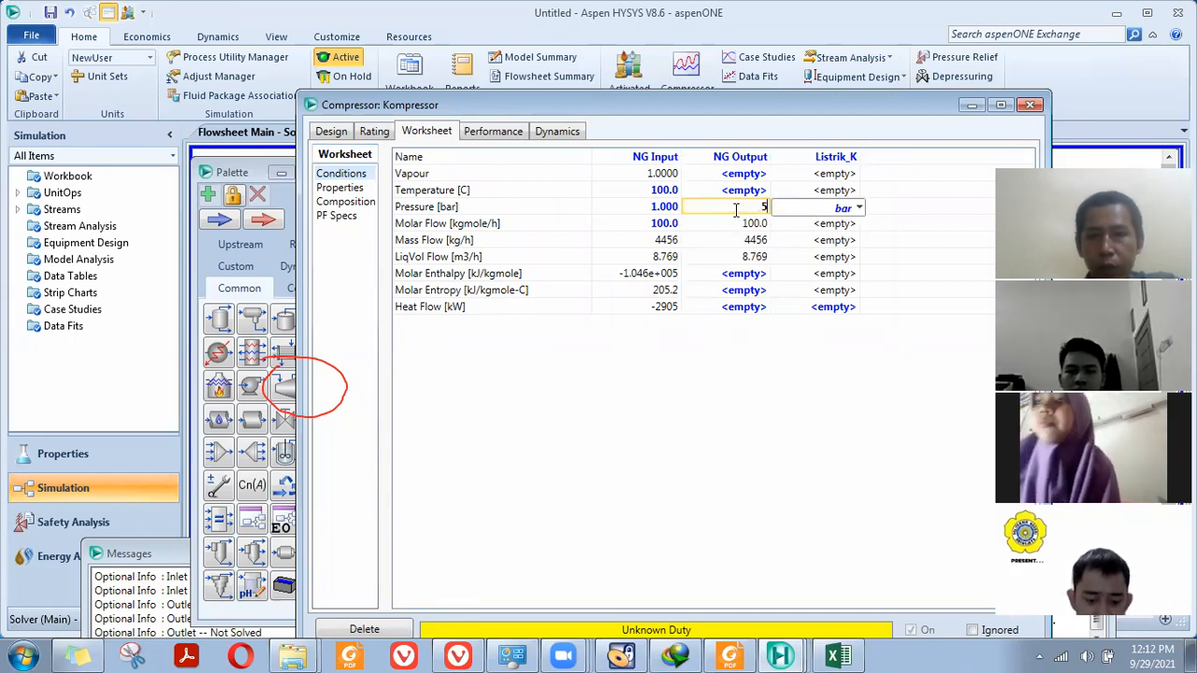
key(Return)
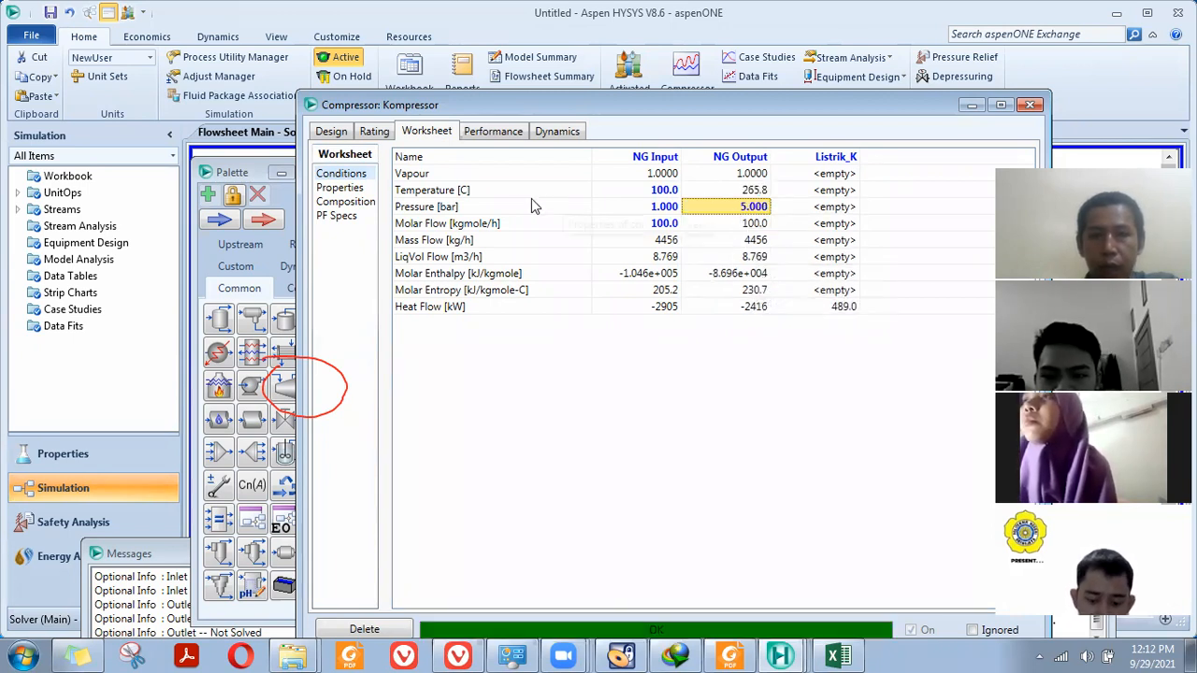
Check the calculated NG Output temperature, annotate it with 175 for comparison, and recheck the adiabatic efficiency in the dynamic specifications
click(754, 194)
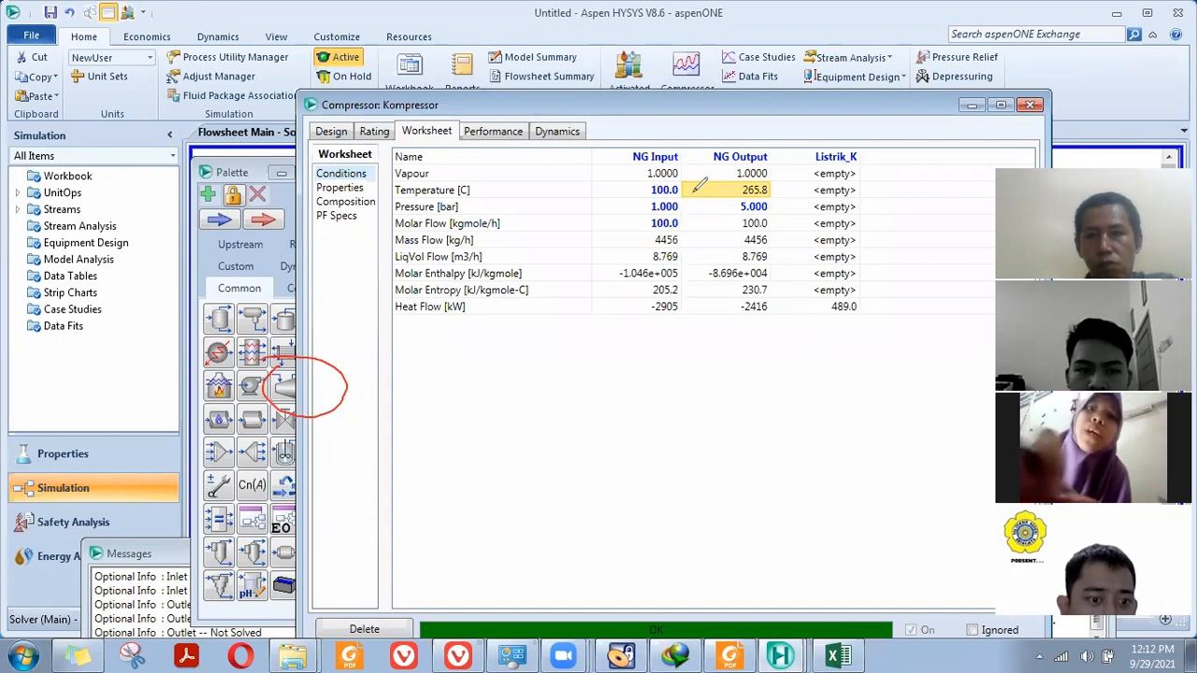
mouse_move(695, 189)
mouse_down()
mouse_move(709, 340)
mouse_move(764, 369)
mouse_move(794, 370)
mouse_move(806, 353)
mouse_up()
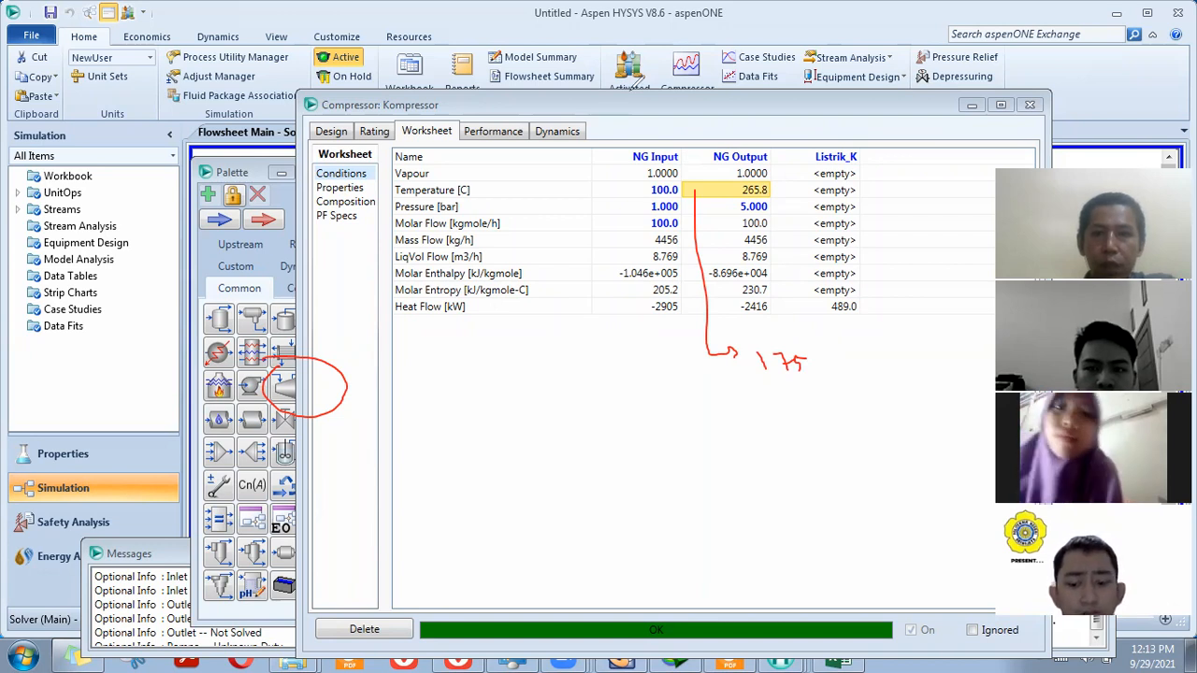
click(561, 133)
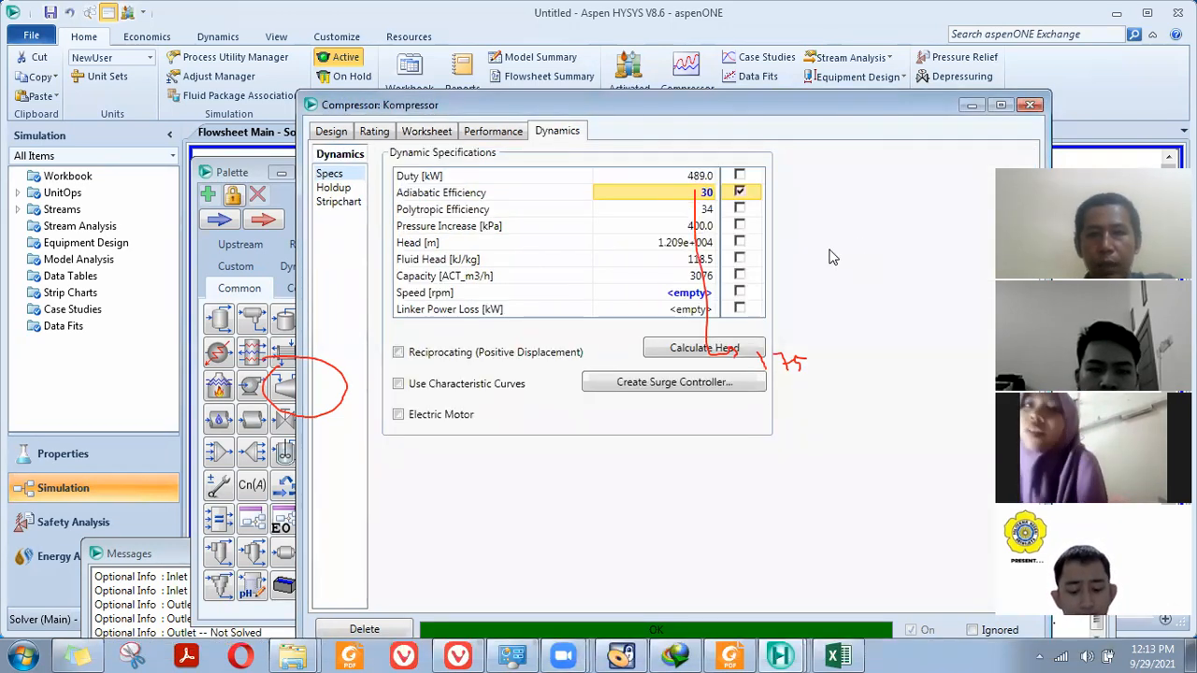
click(740, 192)
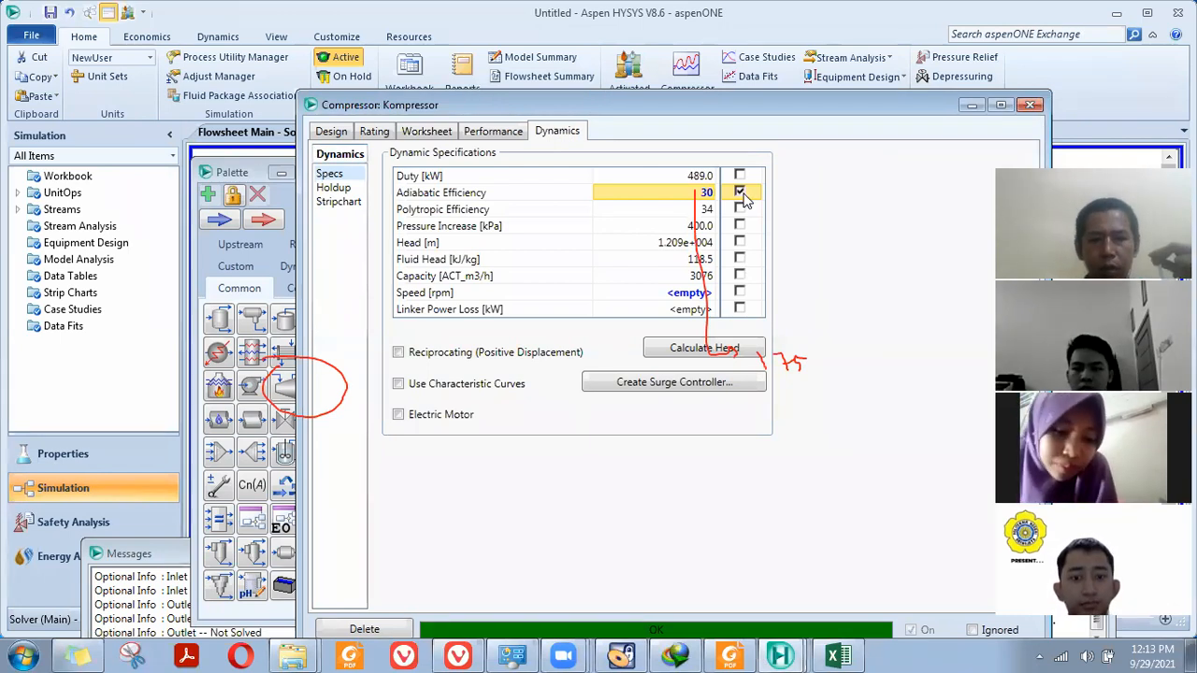
Compare the compressor setup with the efficiency figure and worksheet conditions in the PDF tutorial, and switch back to Aspen HYSYS
click(731, 655)
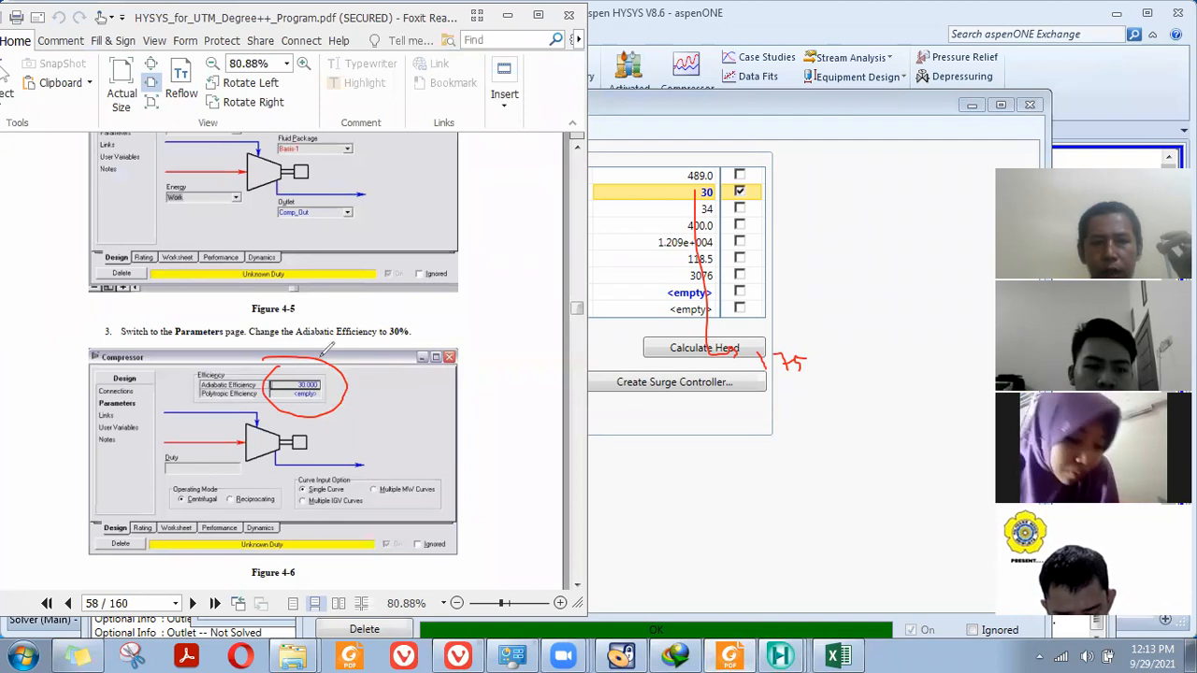
mouse_move(323, 357)
mouse_down()
mouse_move(366, 360)
mouse_move(295, 372)
mouse_up()
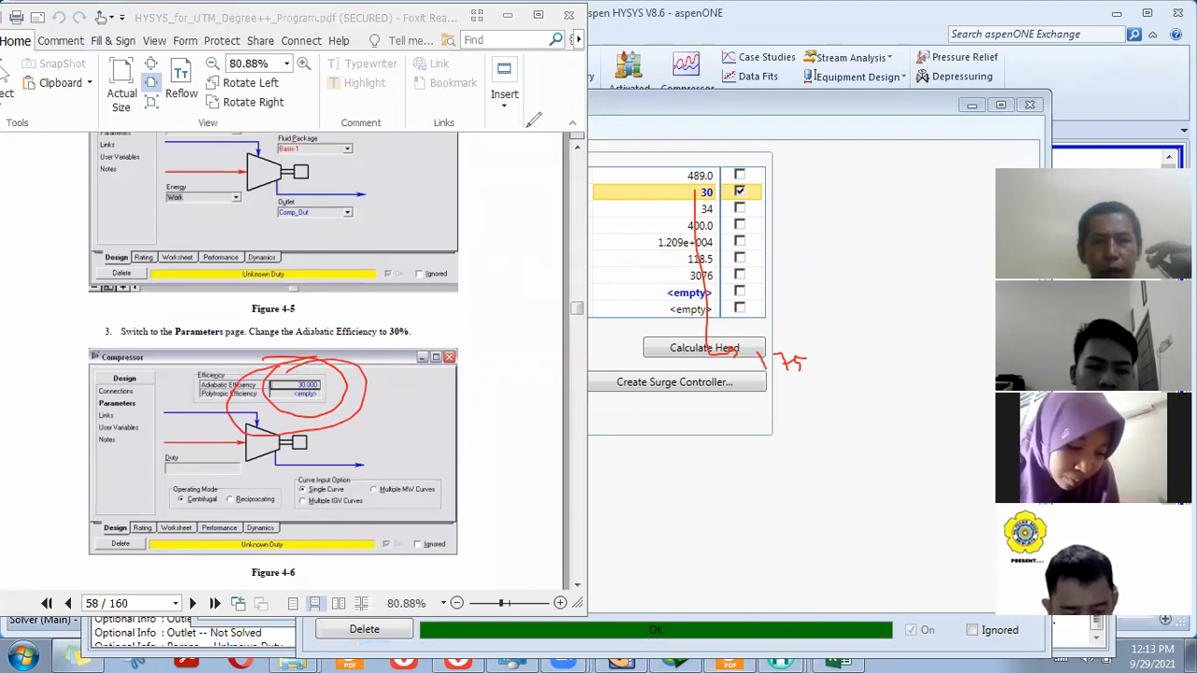
click(475, 397)
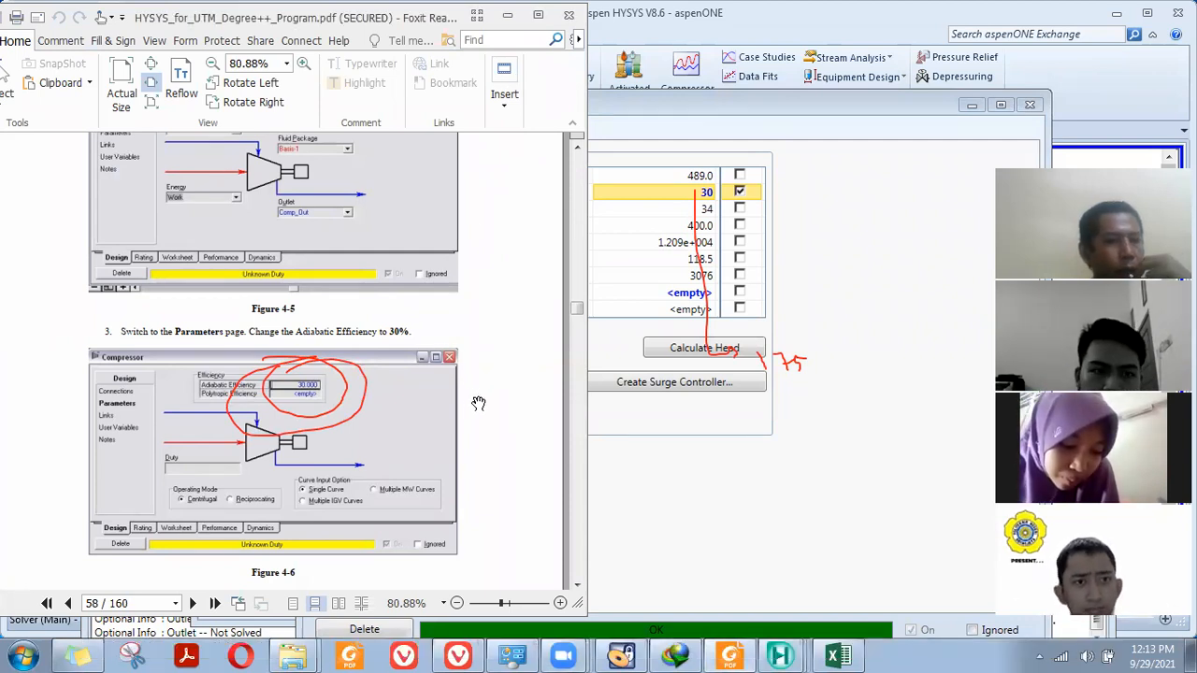
scroll(479, 401, down, 5)
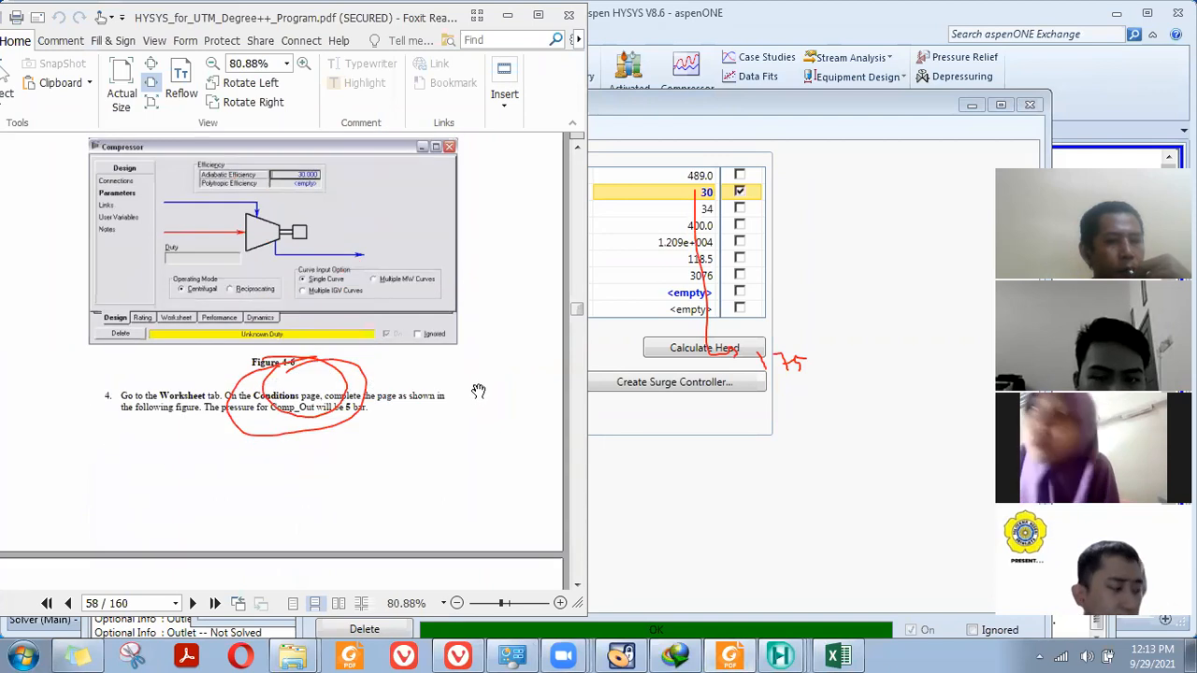
scroll(478, 389, down, 5)
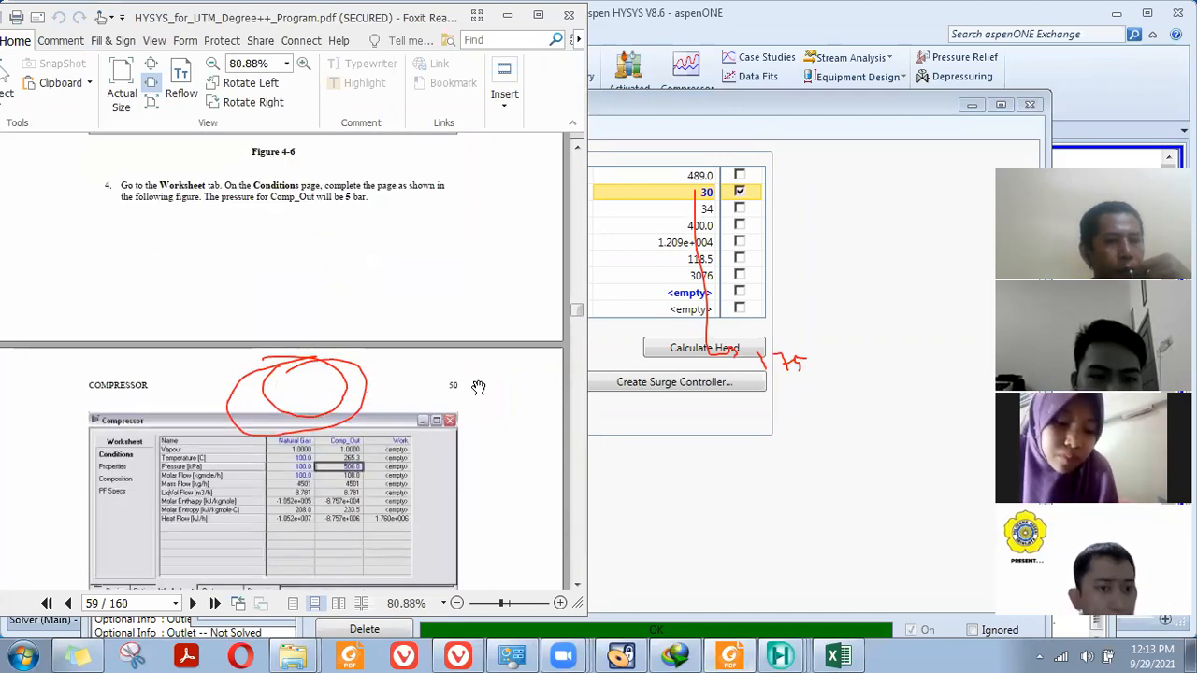
scroll(477, 386, up, 3)
click(864, 218)
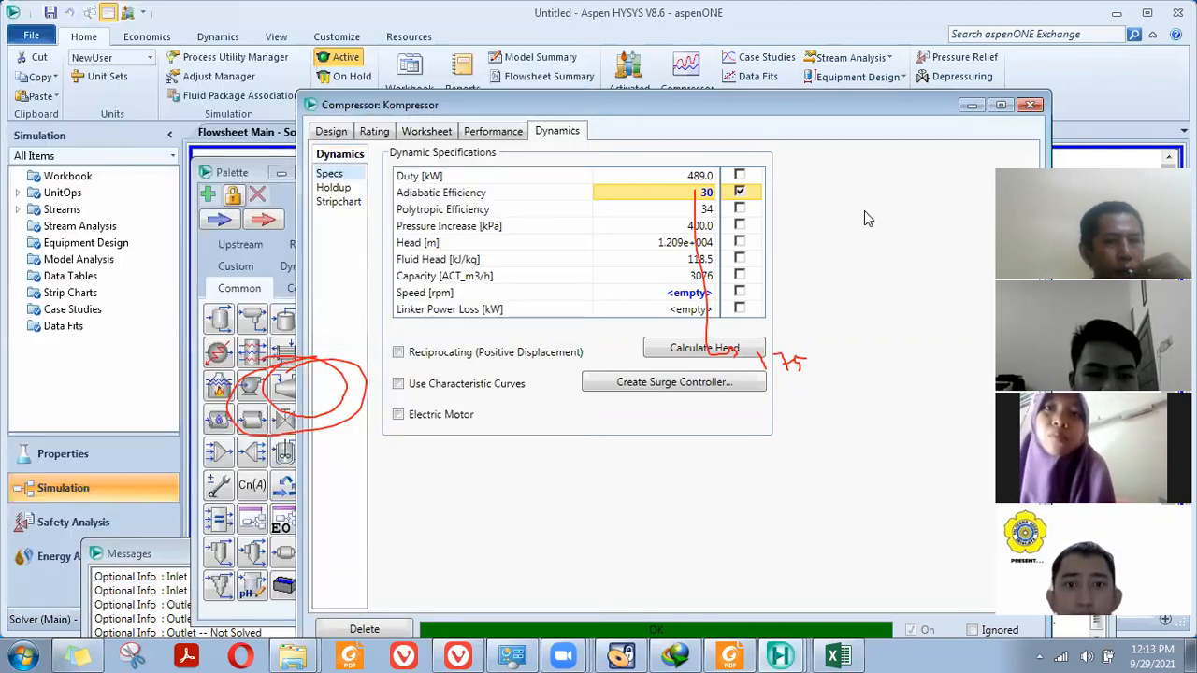
Check the adiabatic efficiency among the compressor's design parameters
click(331, 132)
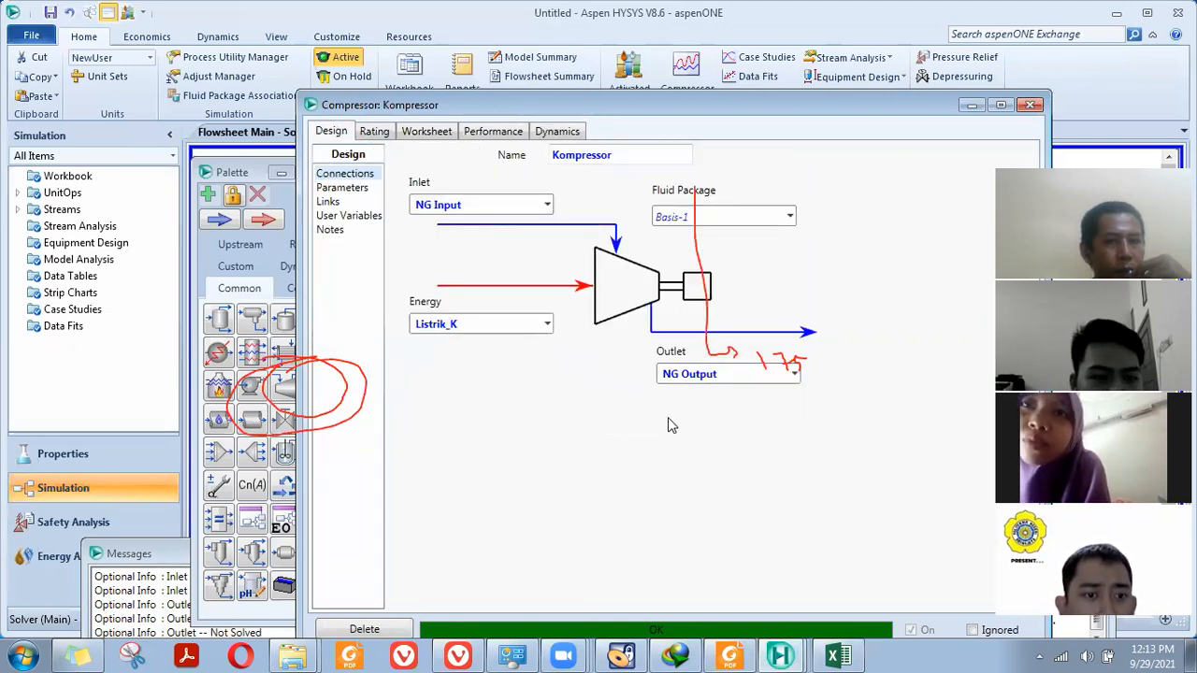
click(342, 188)
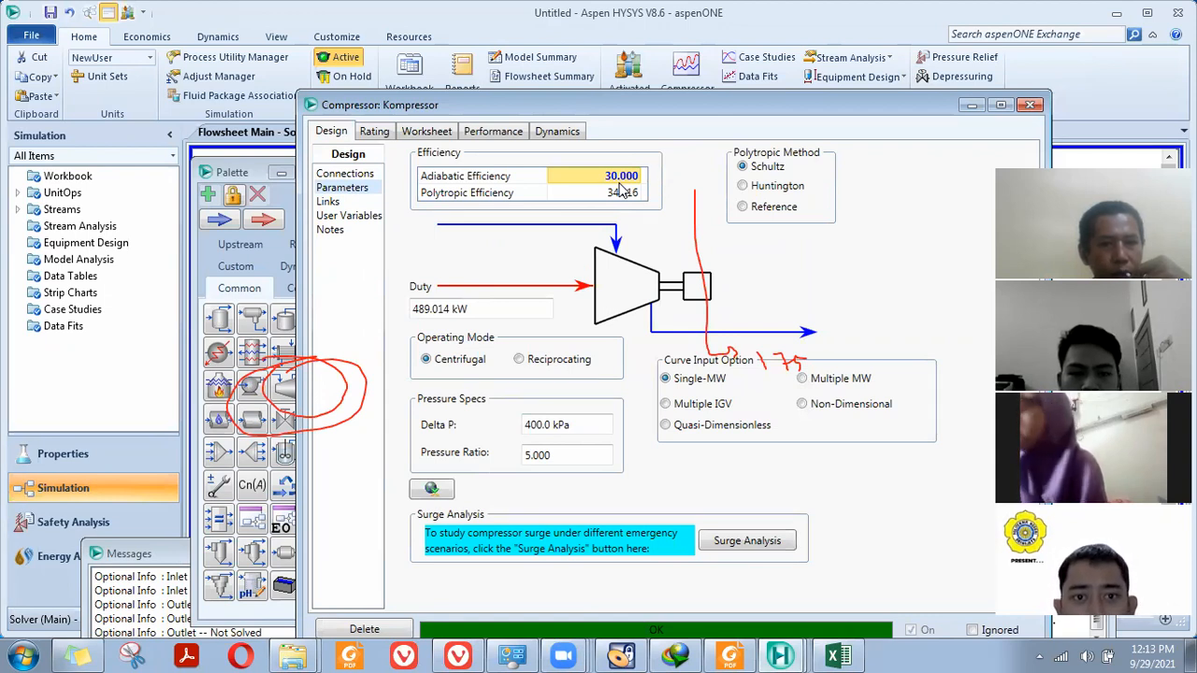
Recheck the compressor's adiabatic efficiency in the dynamic specifications and design parameters, and mark the Comp_Out temperature in the PDF tutorial's worksheet figure
click(558, 132)
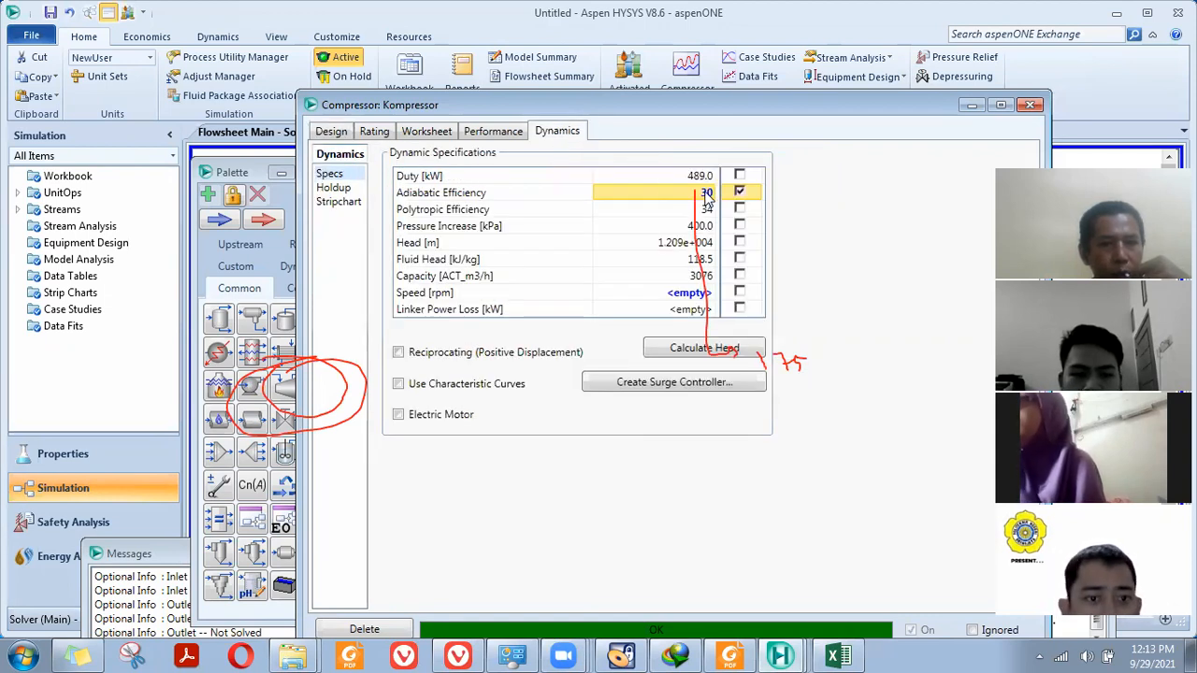
click(328, 132)
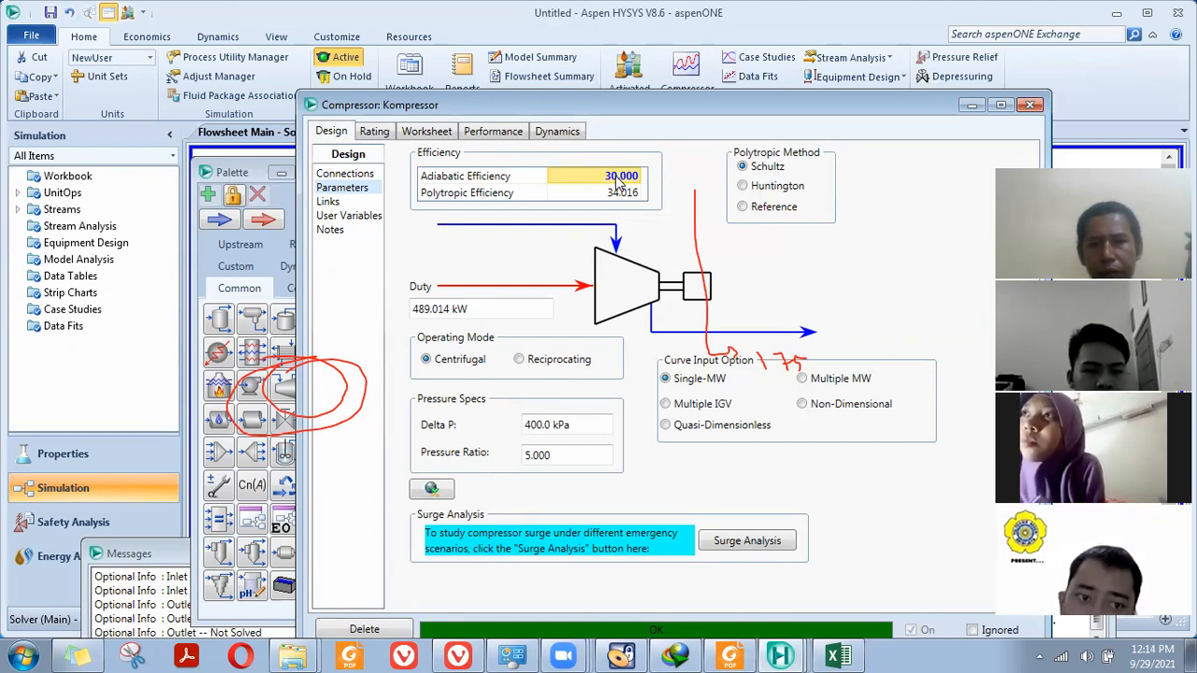
click(736, 655)
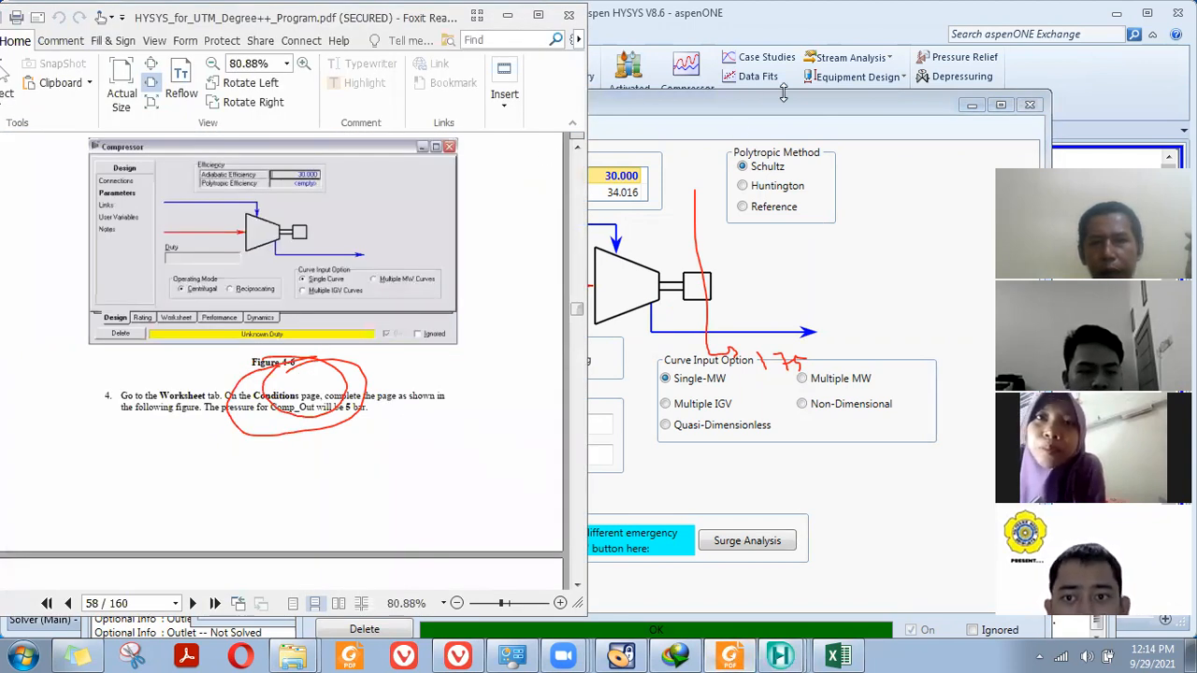
scroll(411, 412, down, 10)
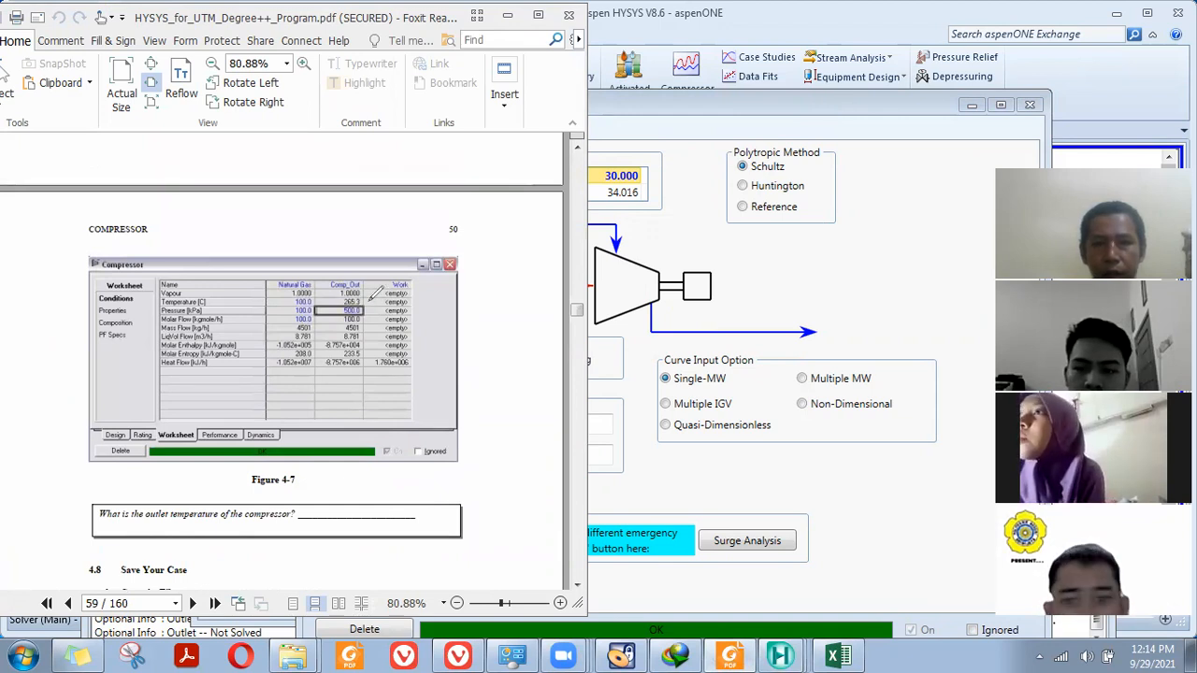
drag(371, 301, 385, 283)
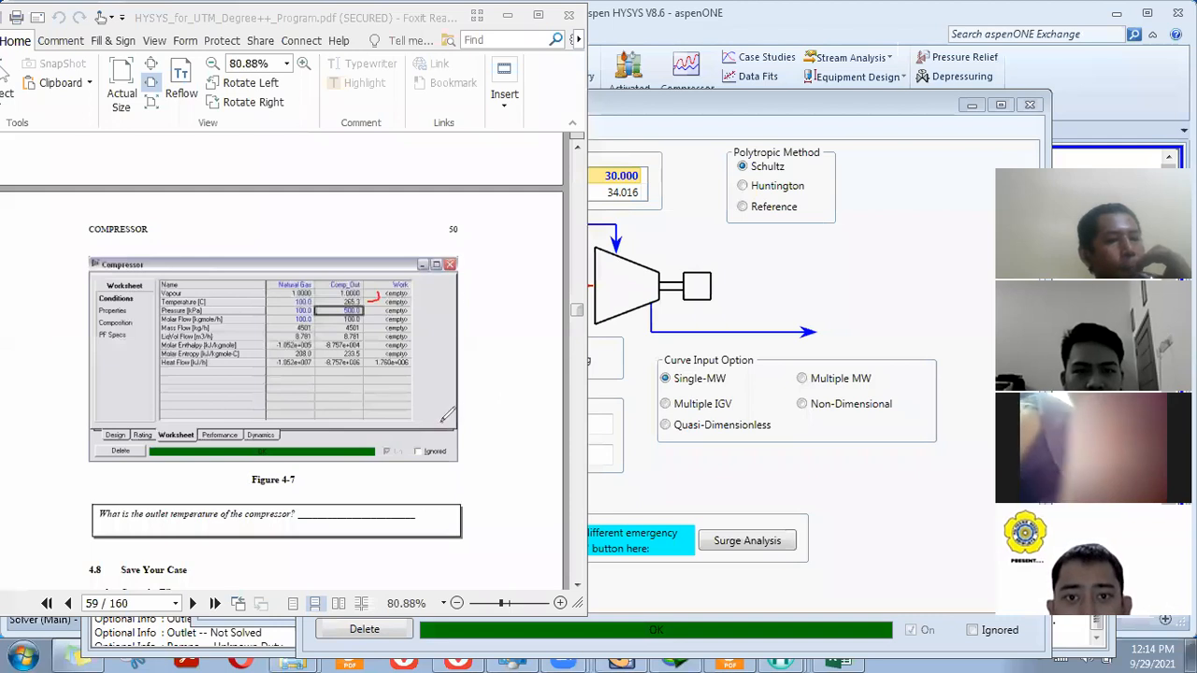
Read the PDF's compressor discussion in section 4.9 and circle the Chapter 5 Expander title
scroll(421, 336, down, 10)
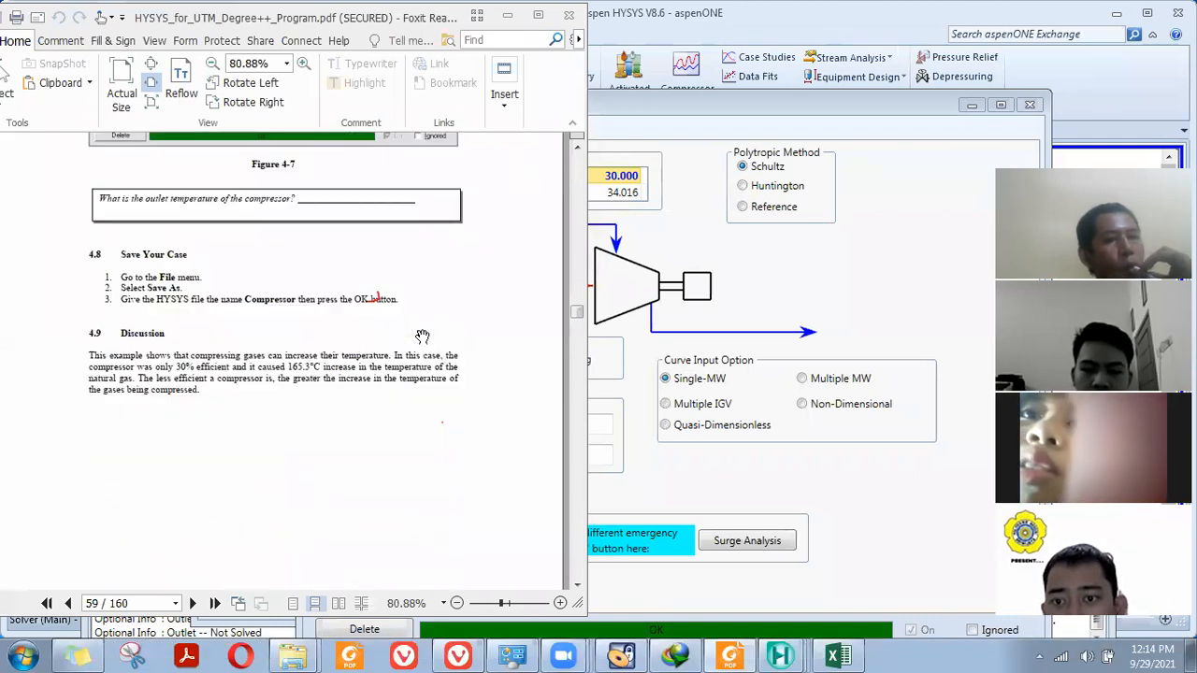
scroll(421, 339, down, 5)
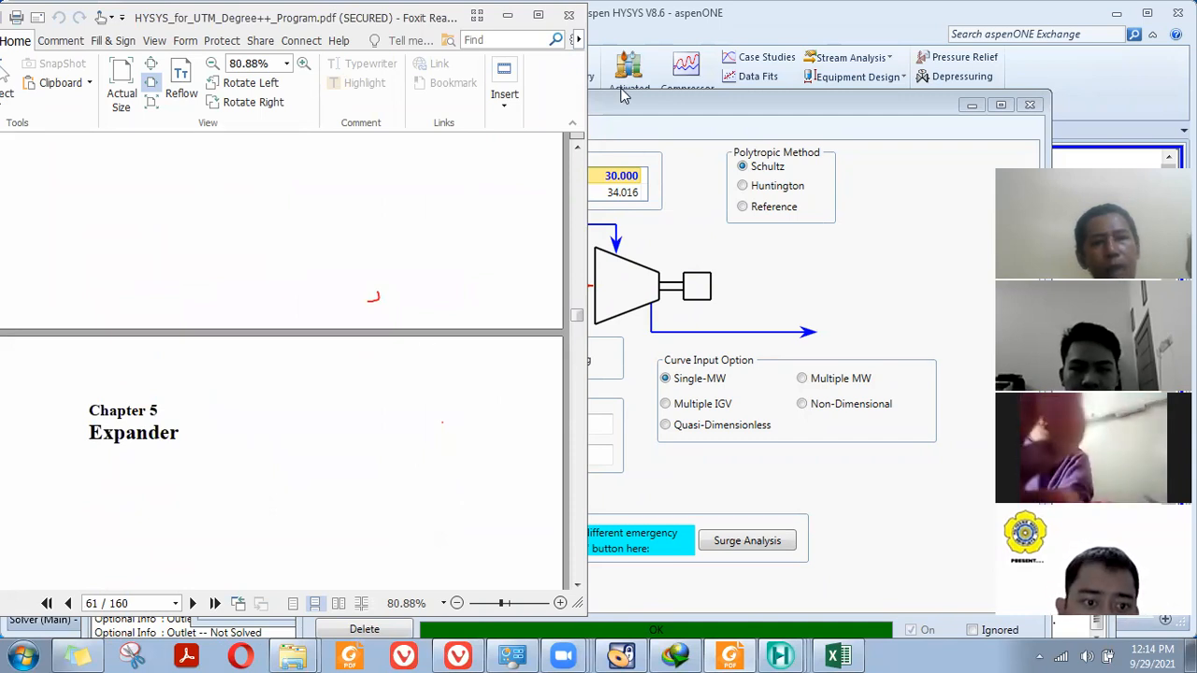
mouse_move(107, 391)
mouse_down()
mouse_move(218, 425)
mouse_move(110, 391)
mouse_up()
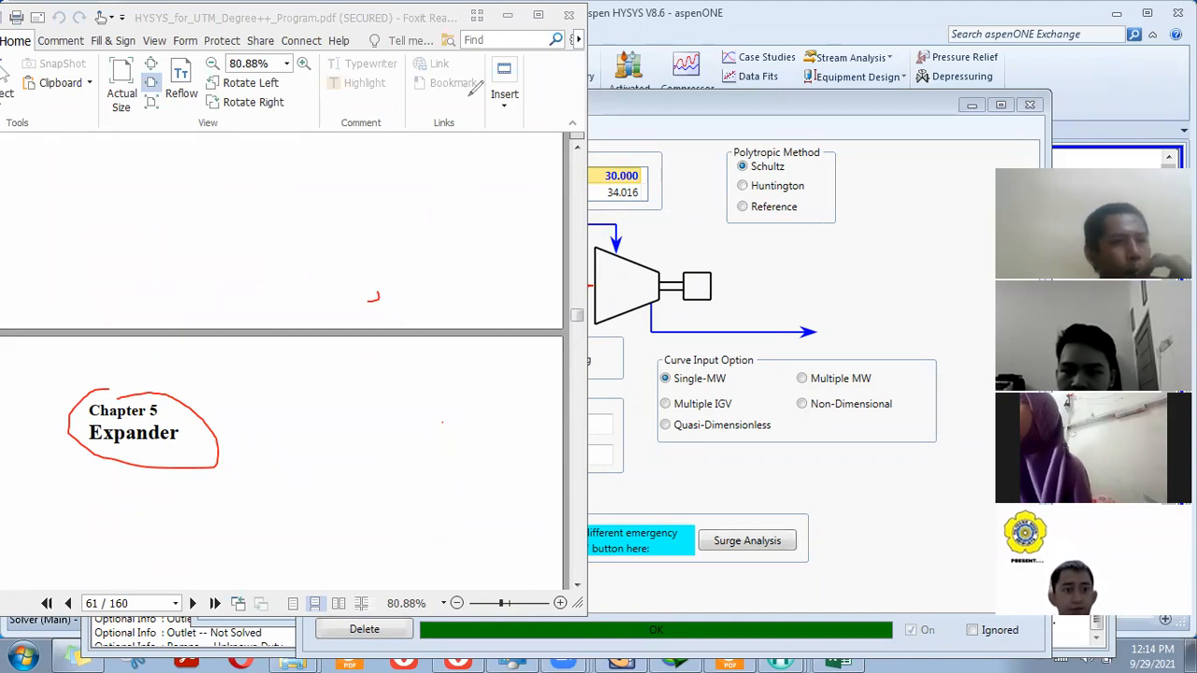
Review the expander chapter's problem statement, feed stream values, worksheet conditions and discussion in the PDF tutorial
scroll(312, 420, down, 5)
scroll(321, 423, down, 3)
scroll(323, 428, down, 15)
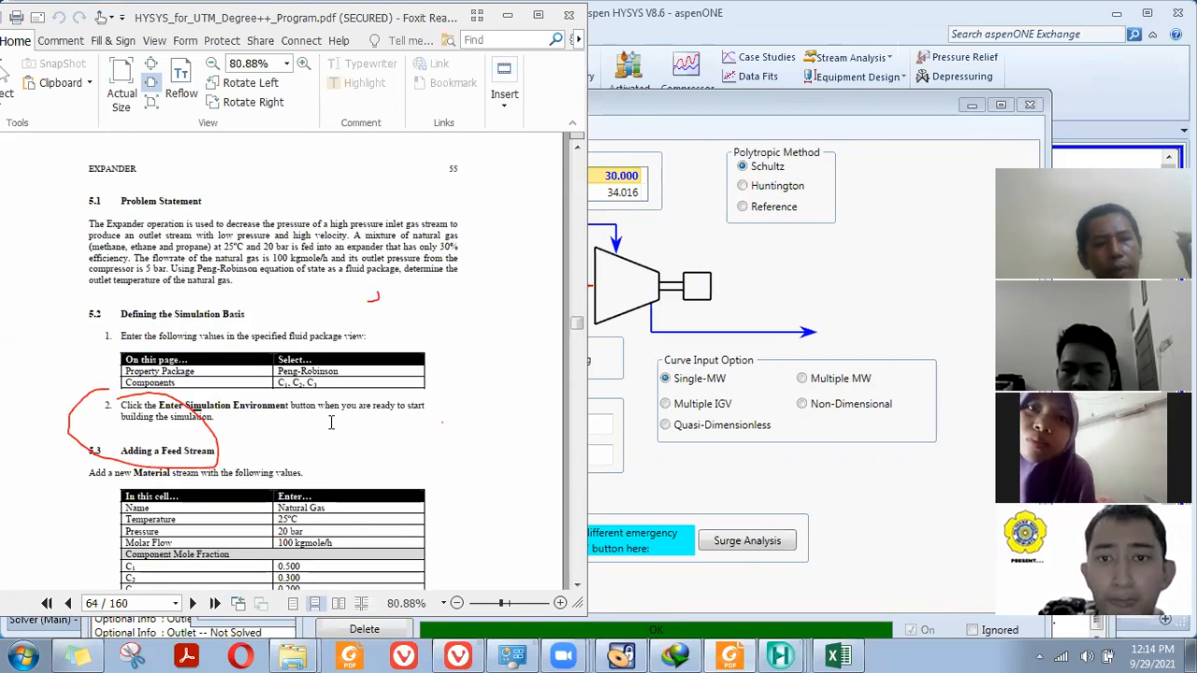
scroll(331, 422, down, 15)
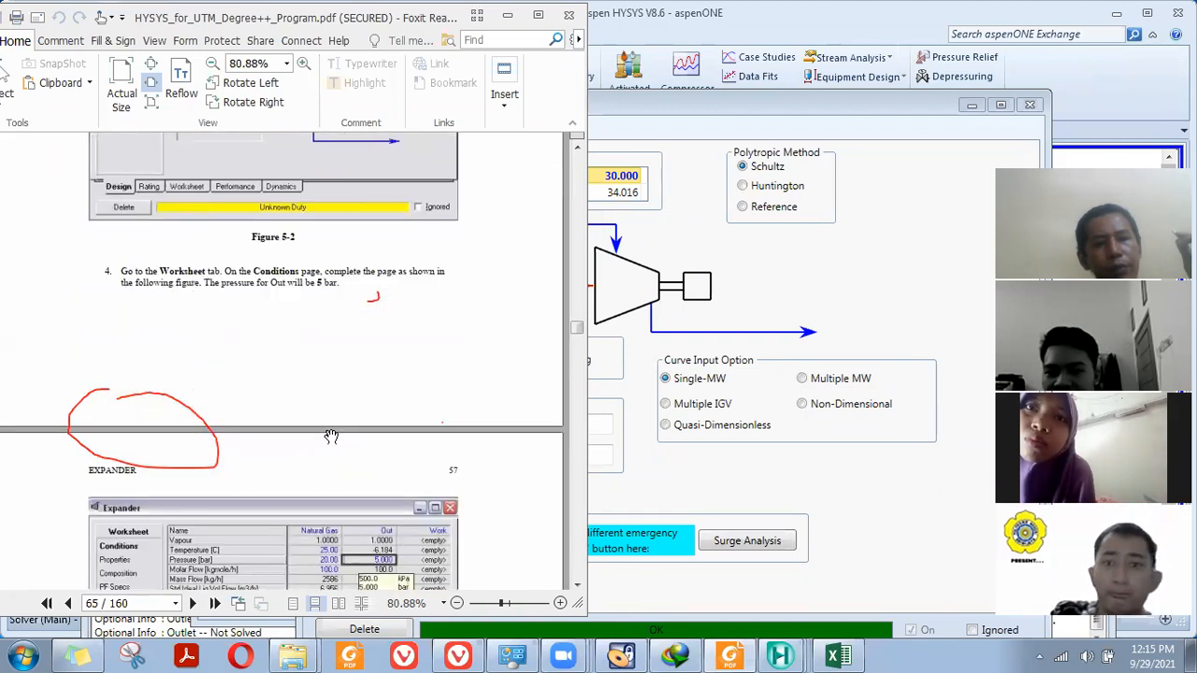
scroll(331, 437, down, 10)
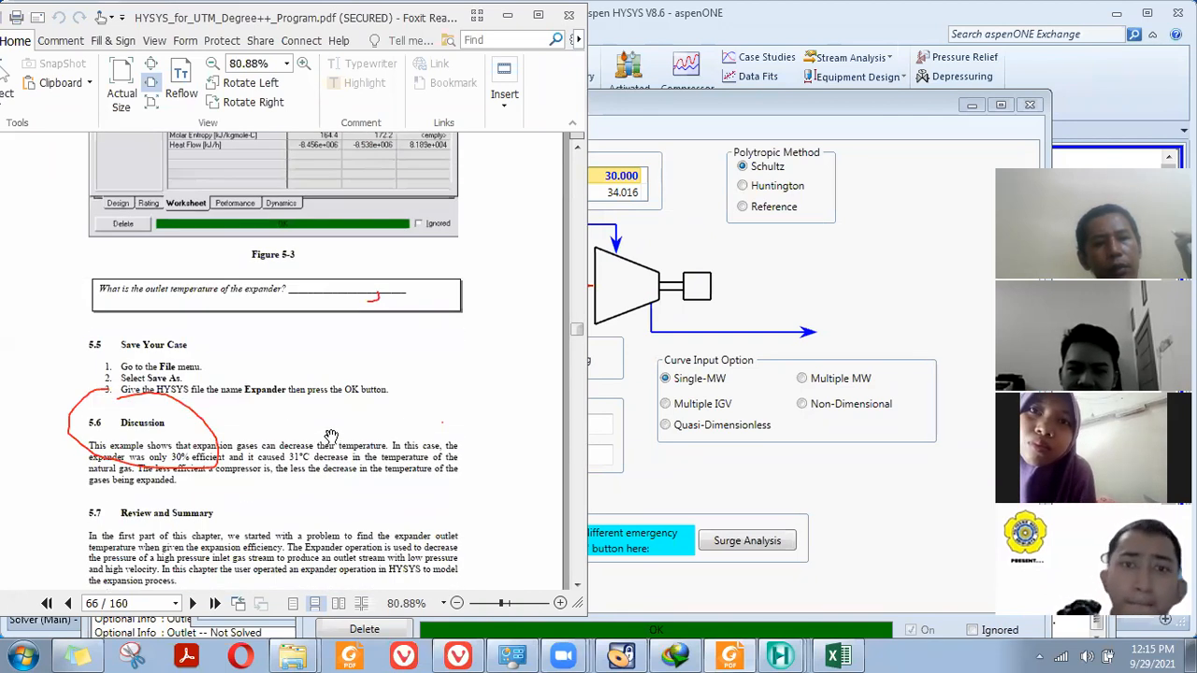